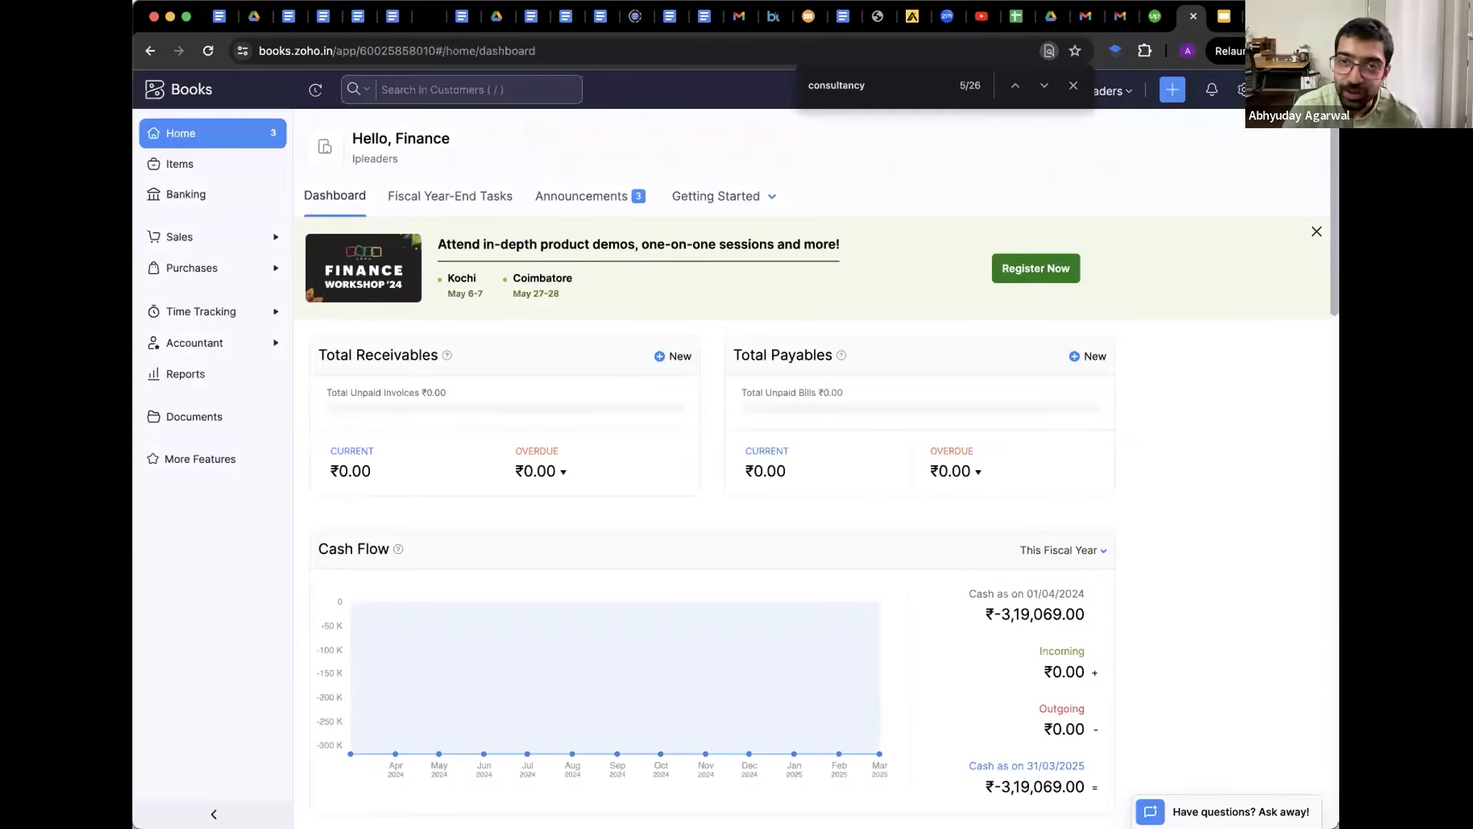
Search Google for 'zoho books' in a new tab and open the official Zoho Books product page
key("super+t")
type("zoho")
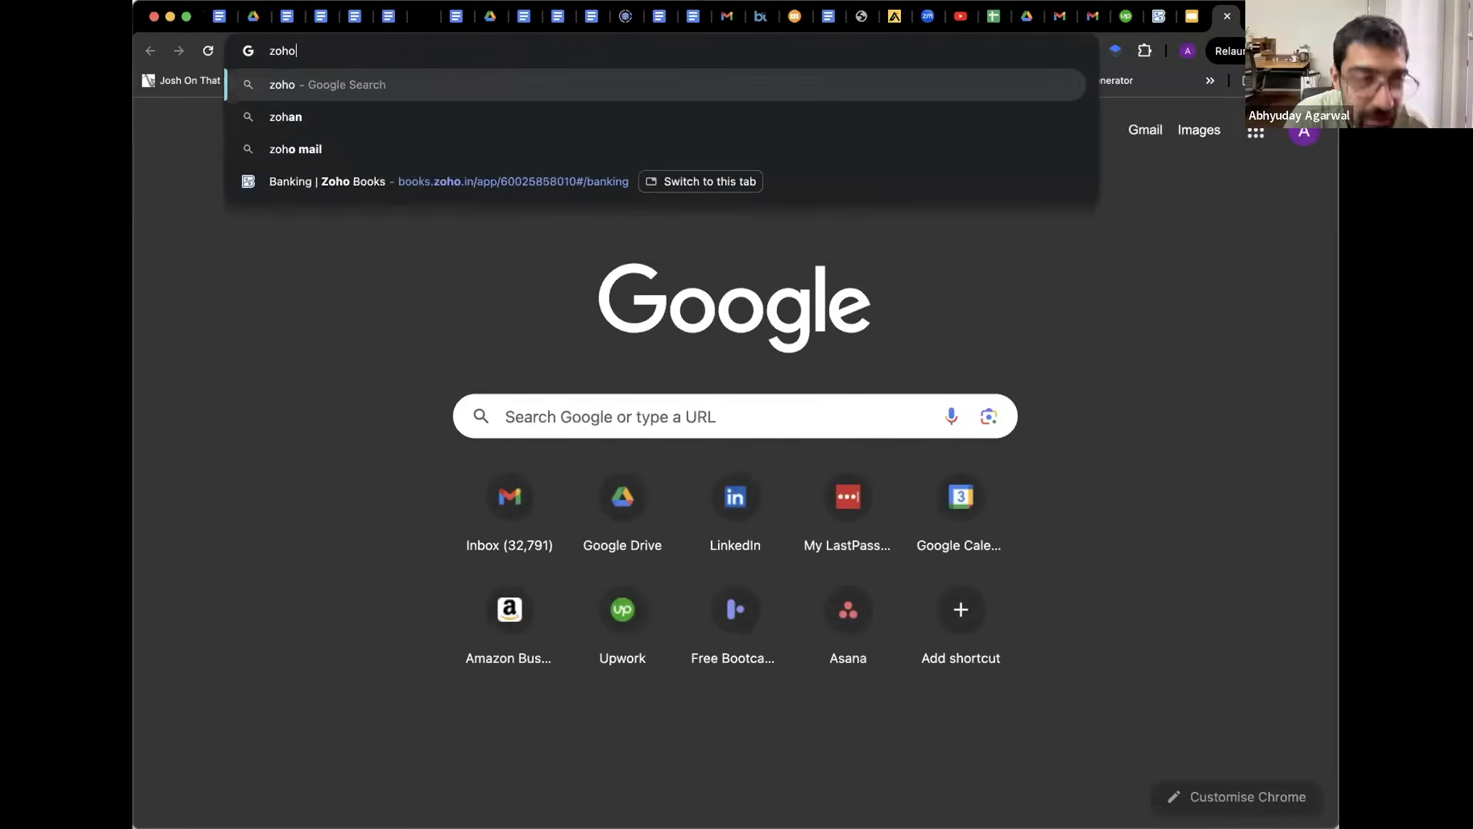
type(" books")
key("Return")
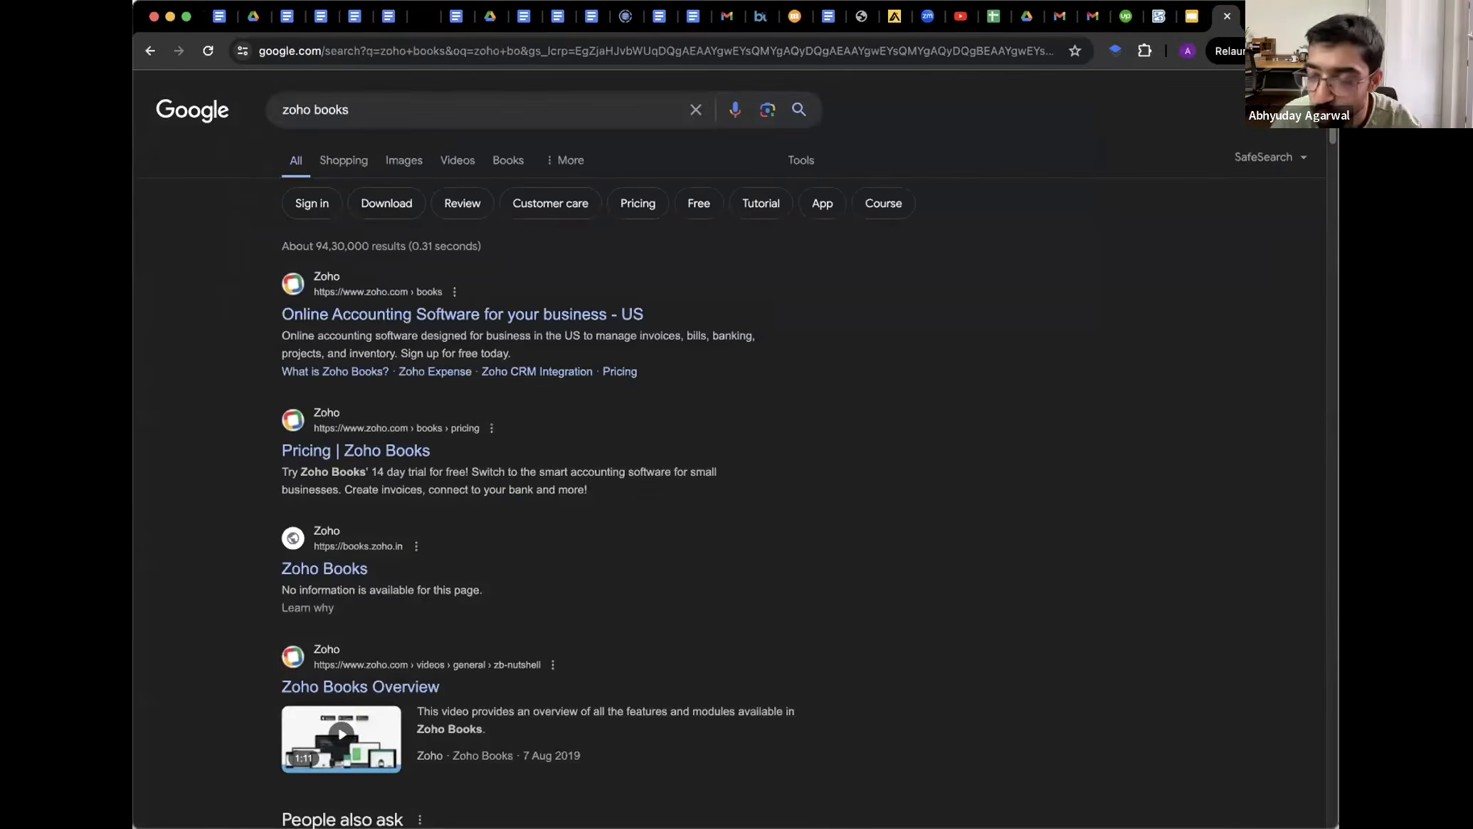
left_click(412, 319)
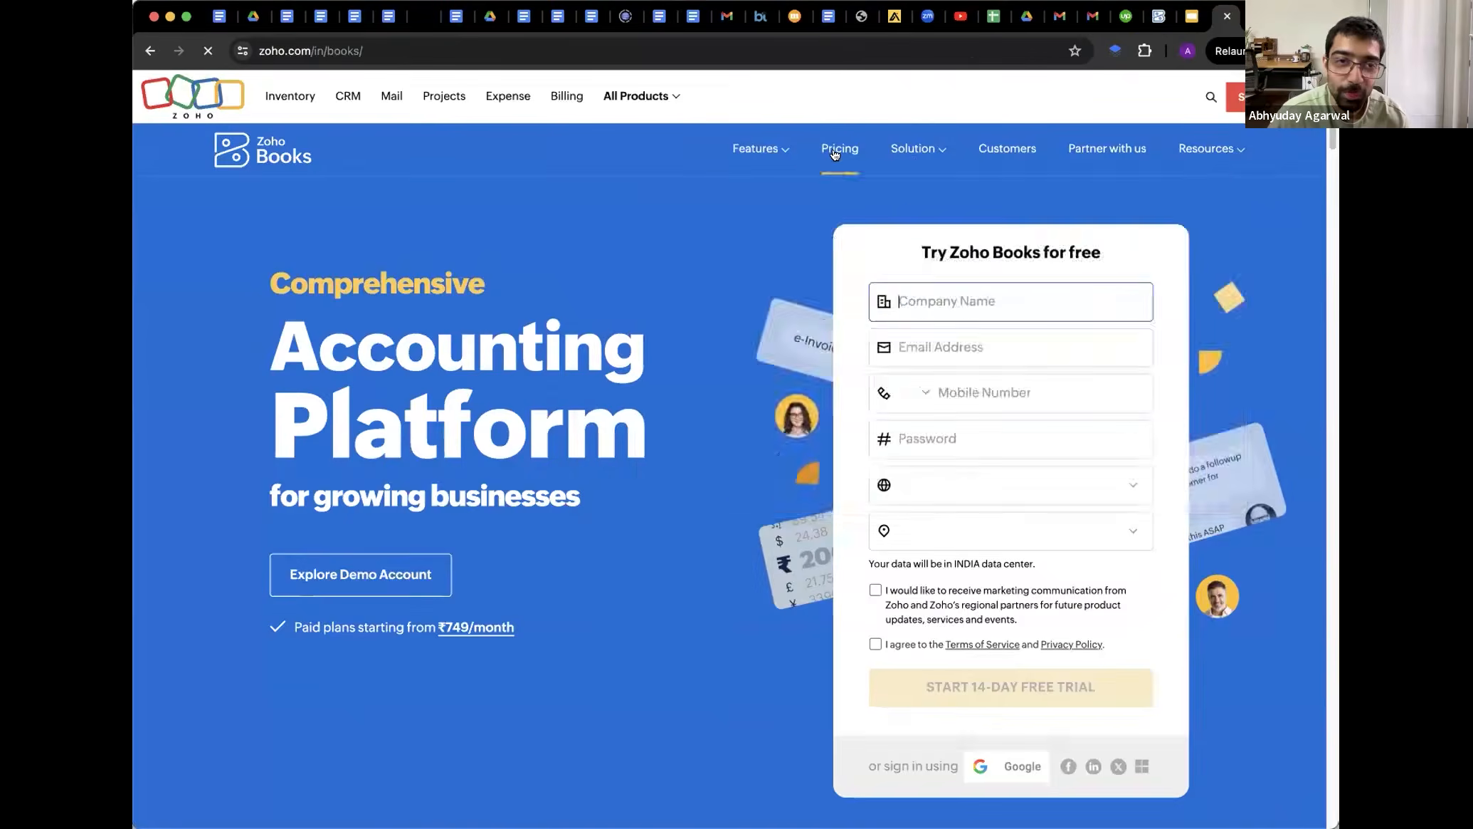
Browse the Zoho Books Features menu and page, then return to the Google Slides presentation
mouse_move(742, 163)
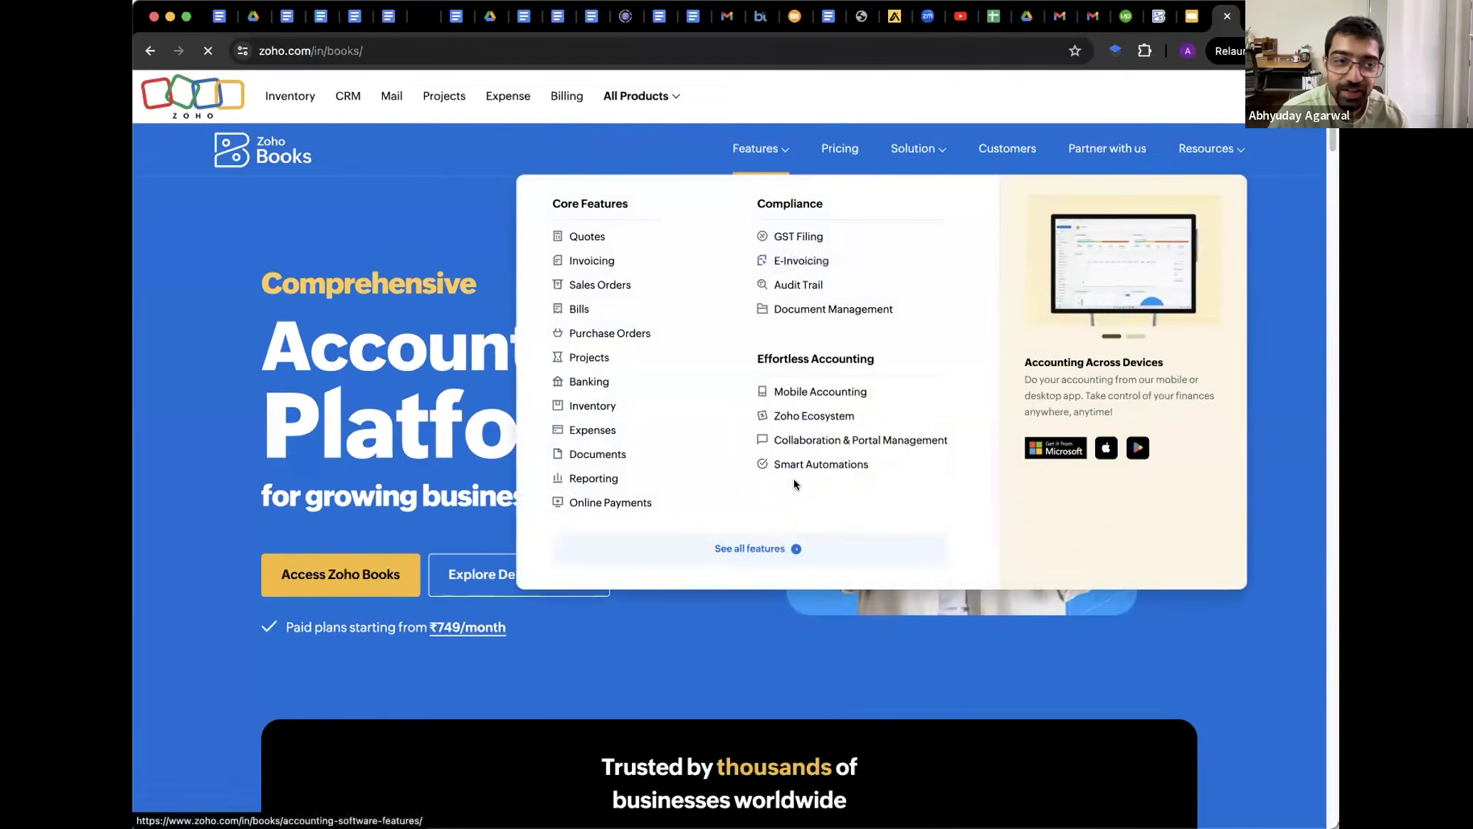
scroll(666, 612, "down", 1)
scroll(665, 617, "down", 20)
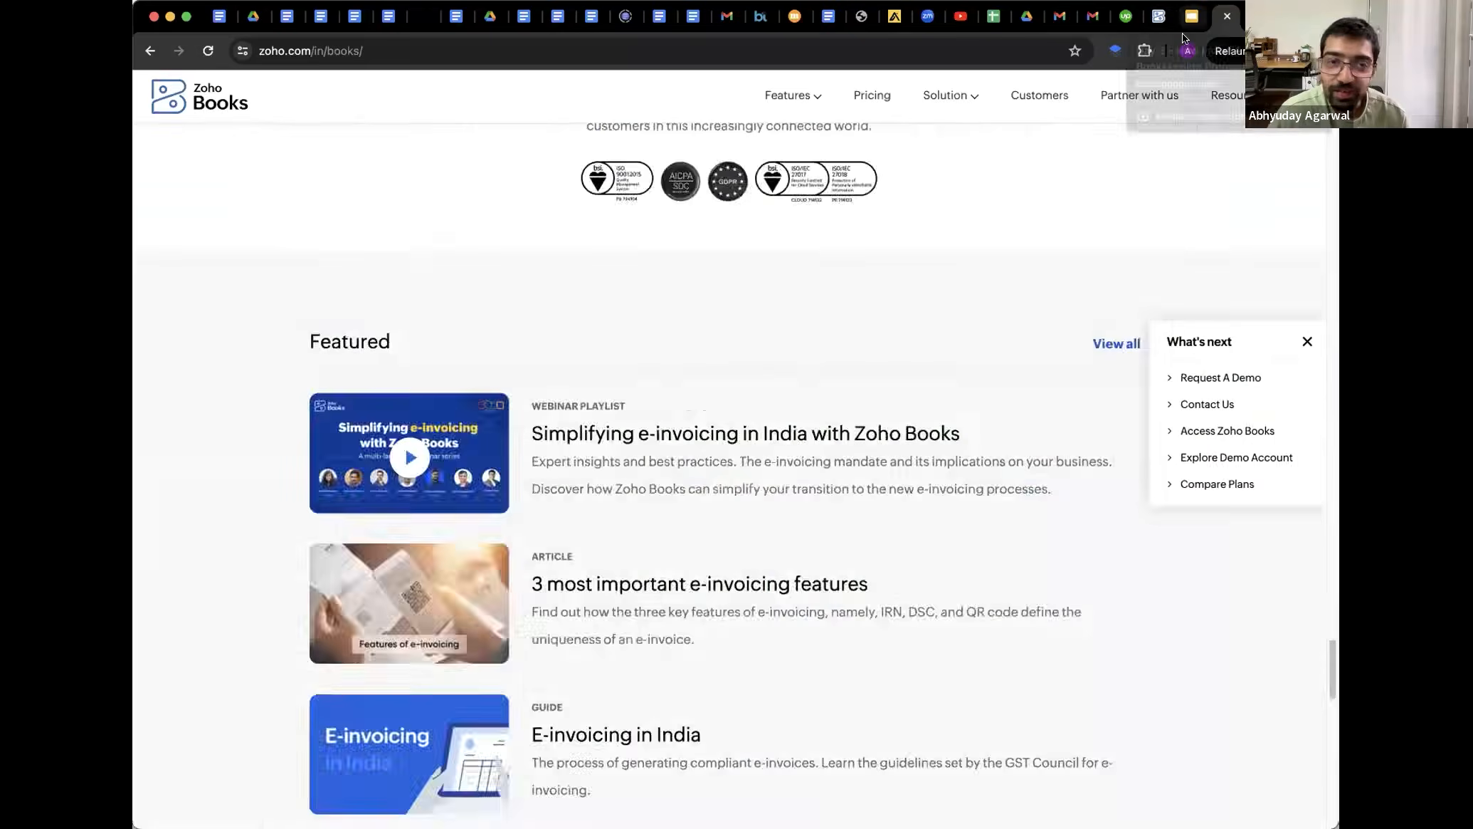
left_click(1192, 16)
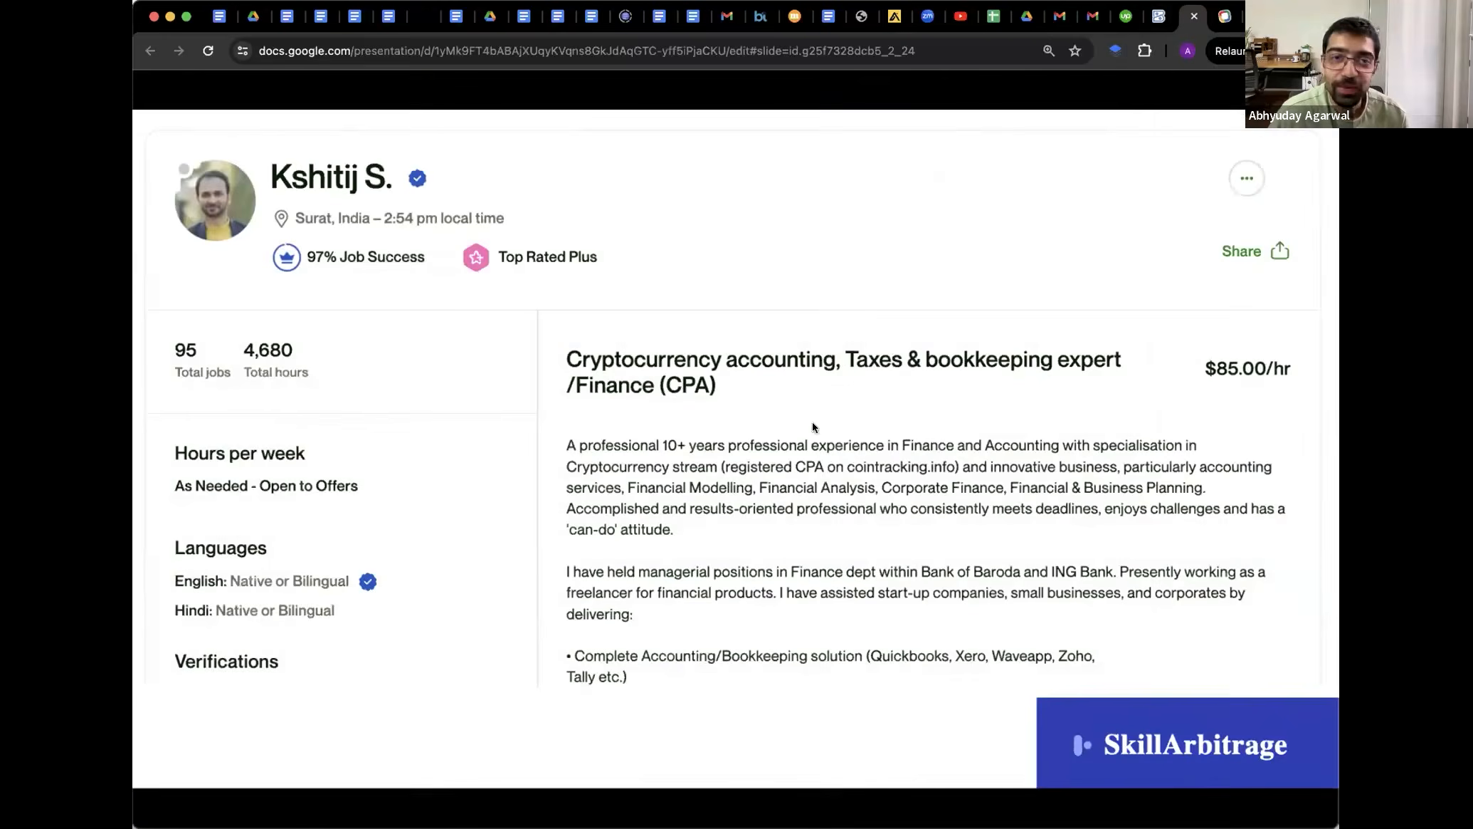
Exit the slideshow, find the 'skill 1' slide, and present it full screen
key("Escape")
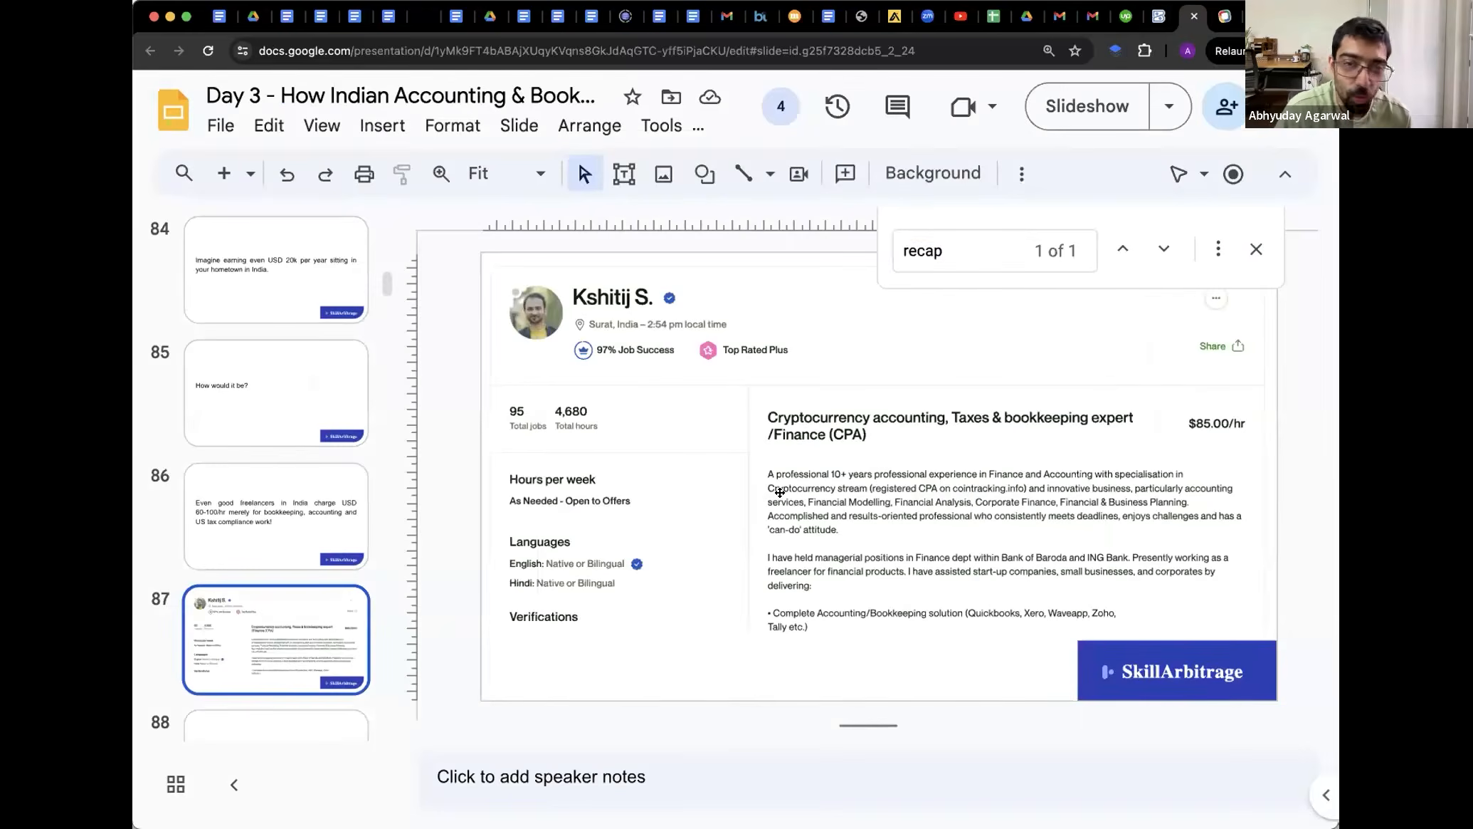
key("super+f")
type("skill 1")
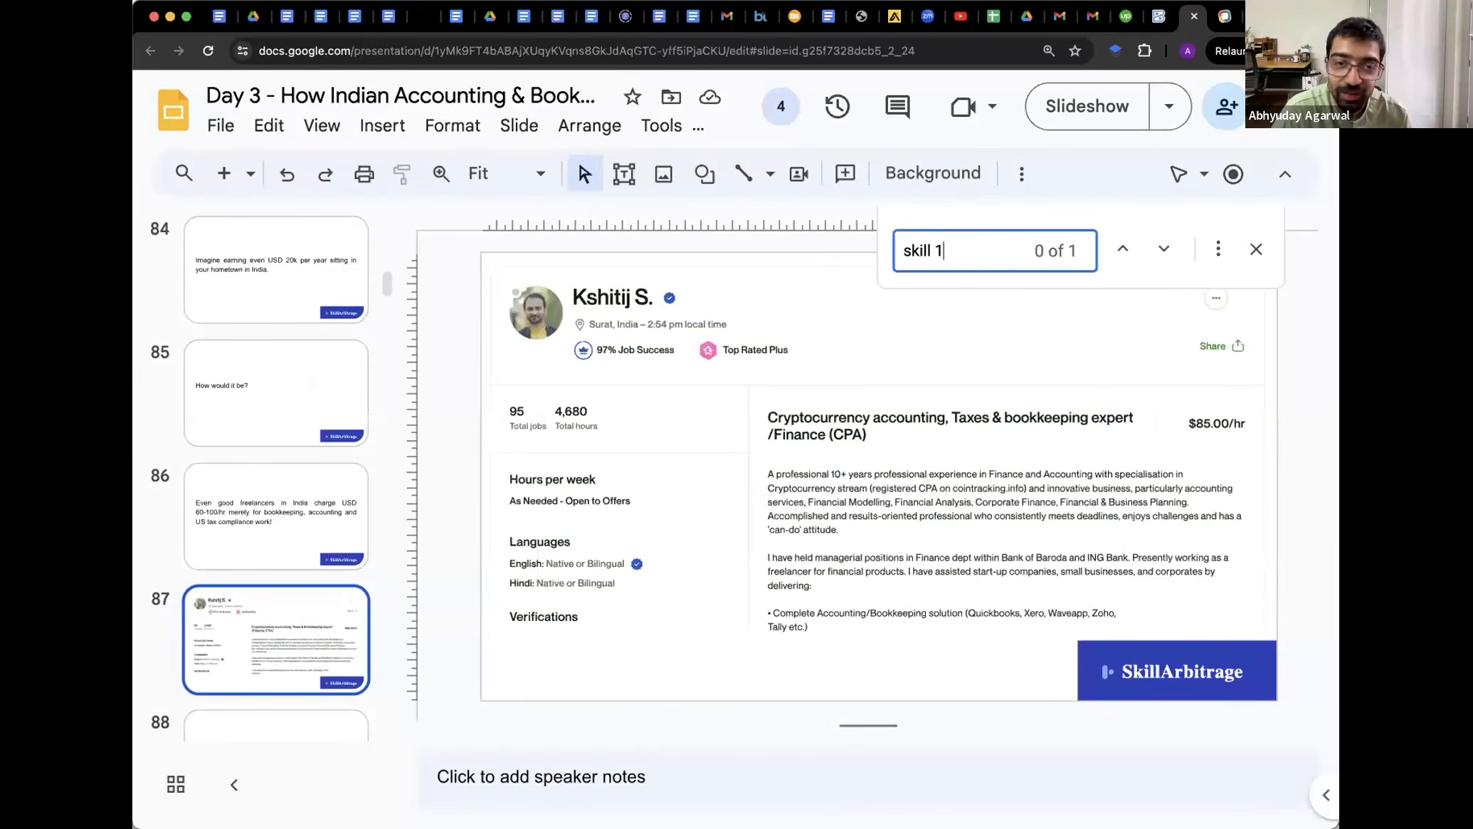
left_click(1254, 249)
key("super+Return")
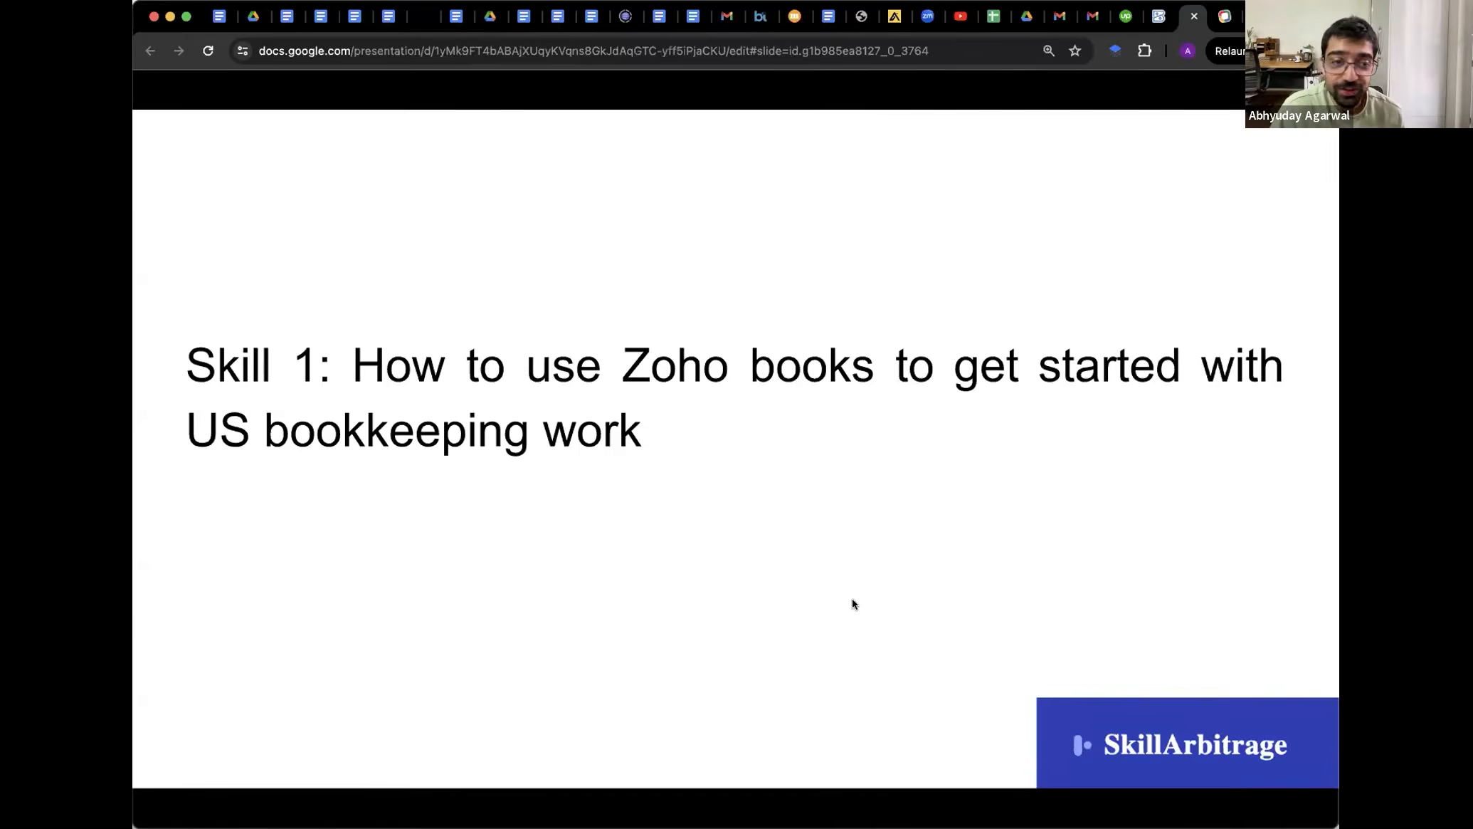
Advance past the Zoho news slide to the '10 things to learn' slide, then go to Zoho Books
key("Right")
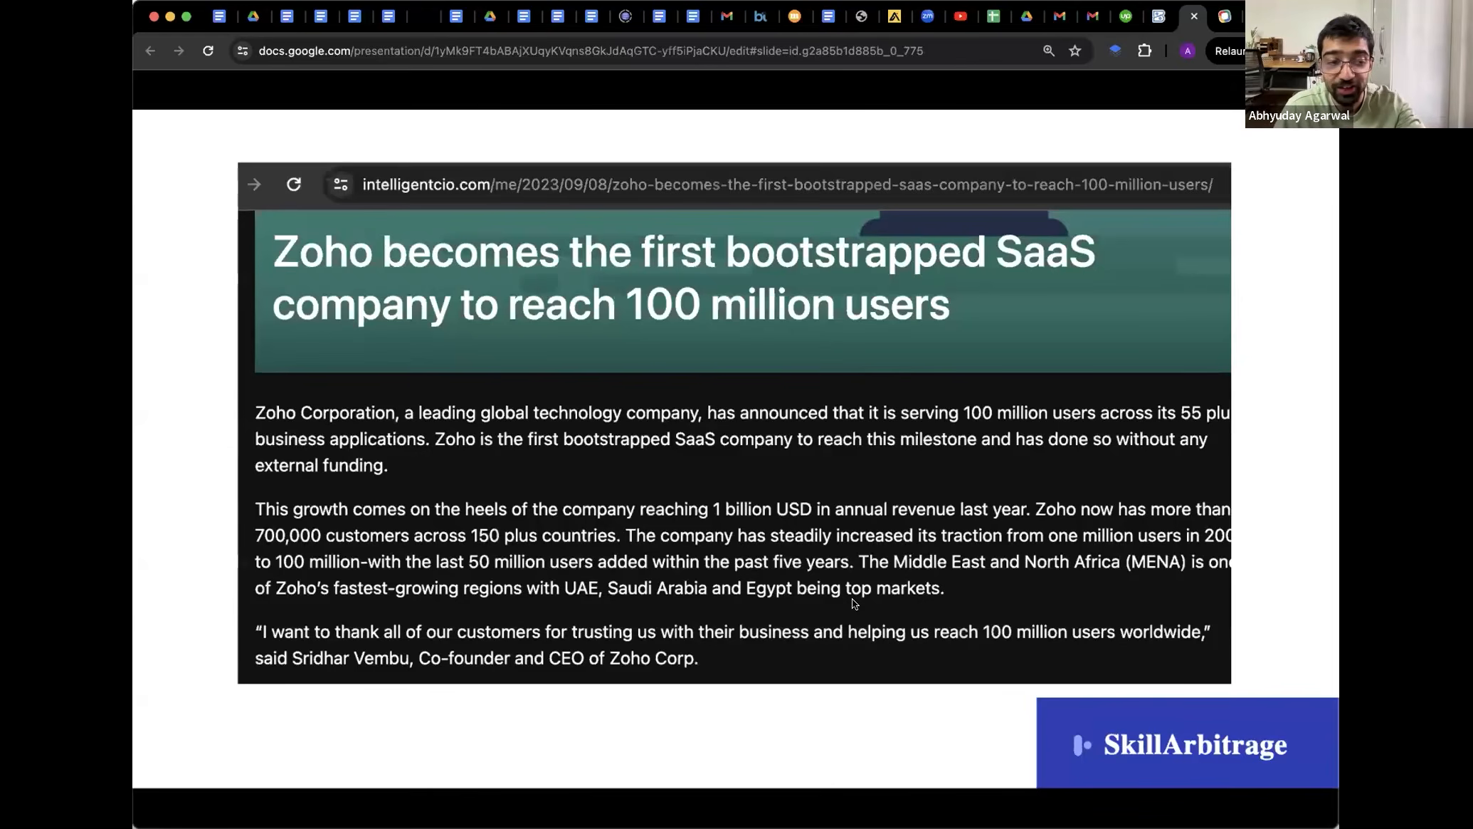
key("Right")
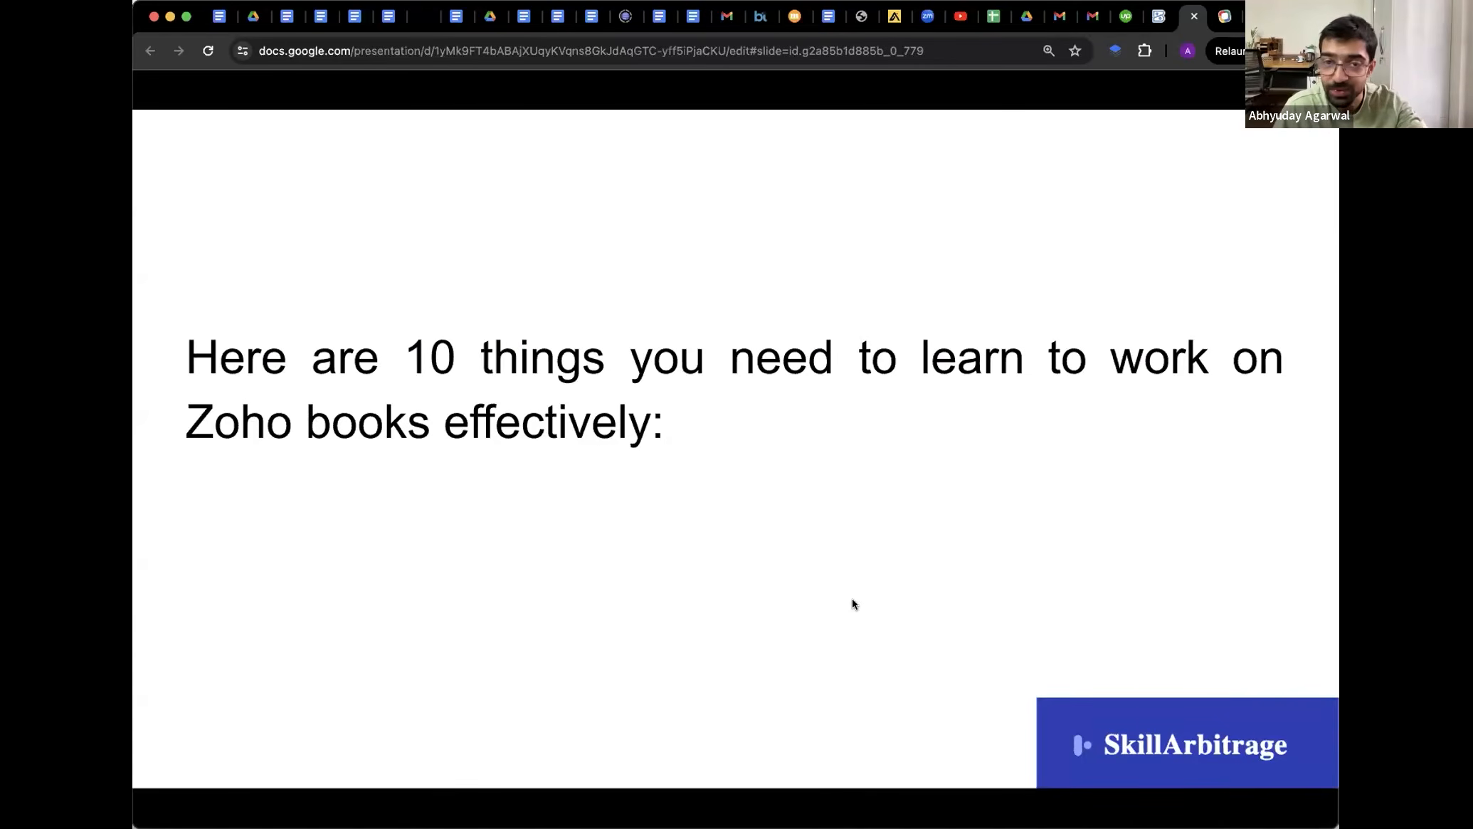
key("Right")
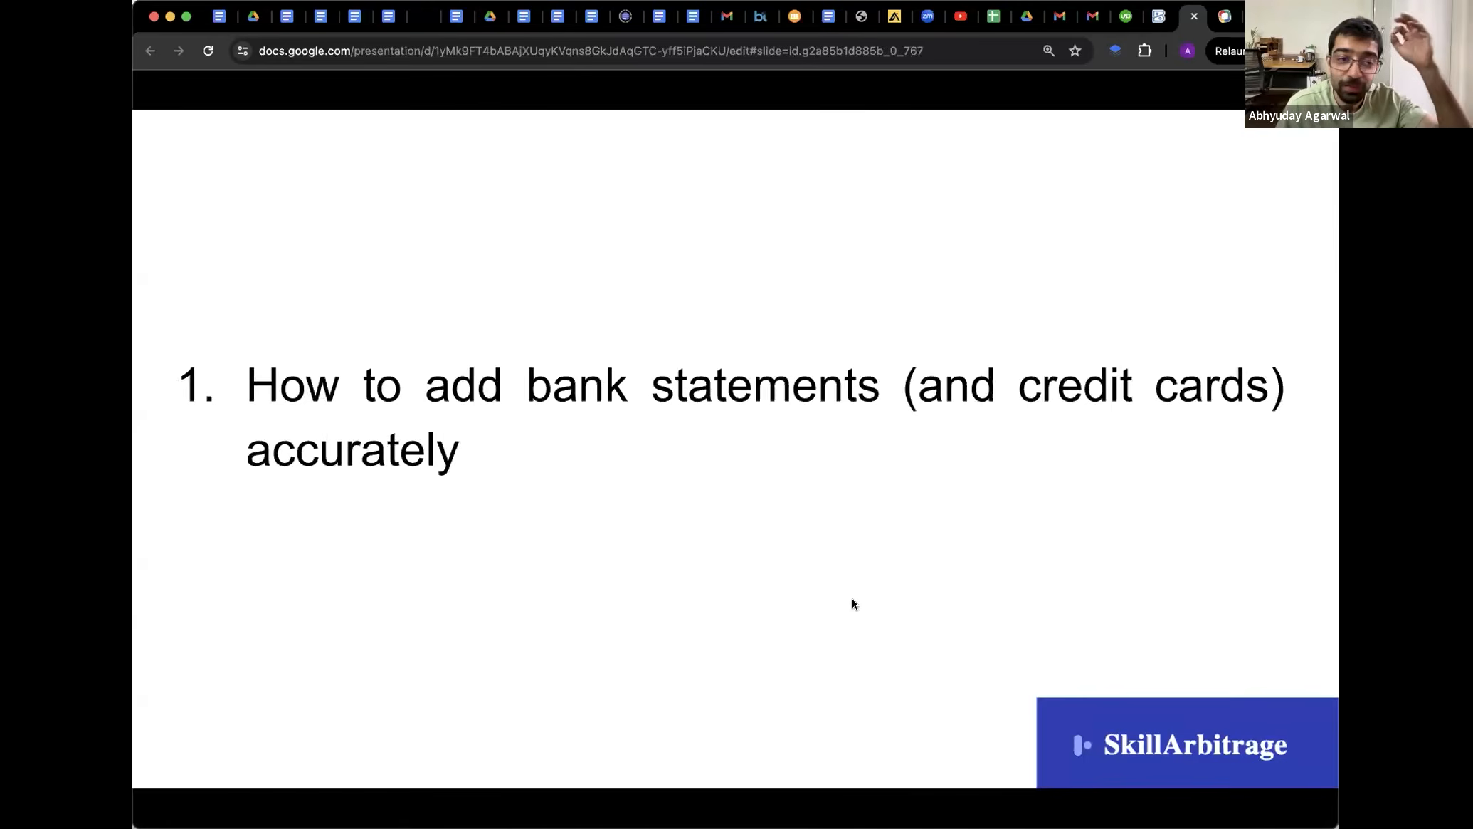
key("Left")
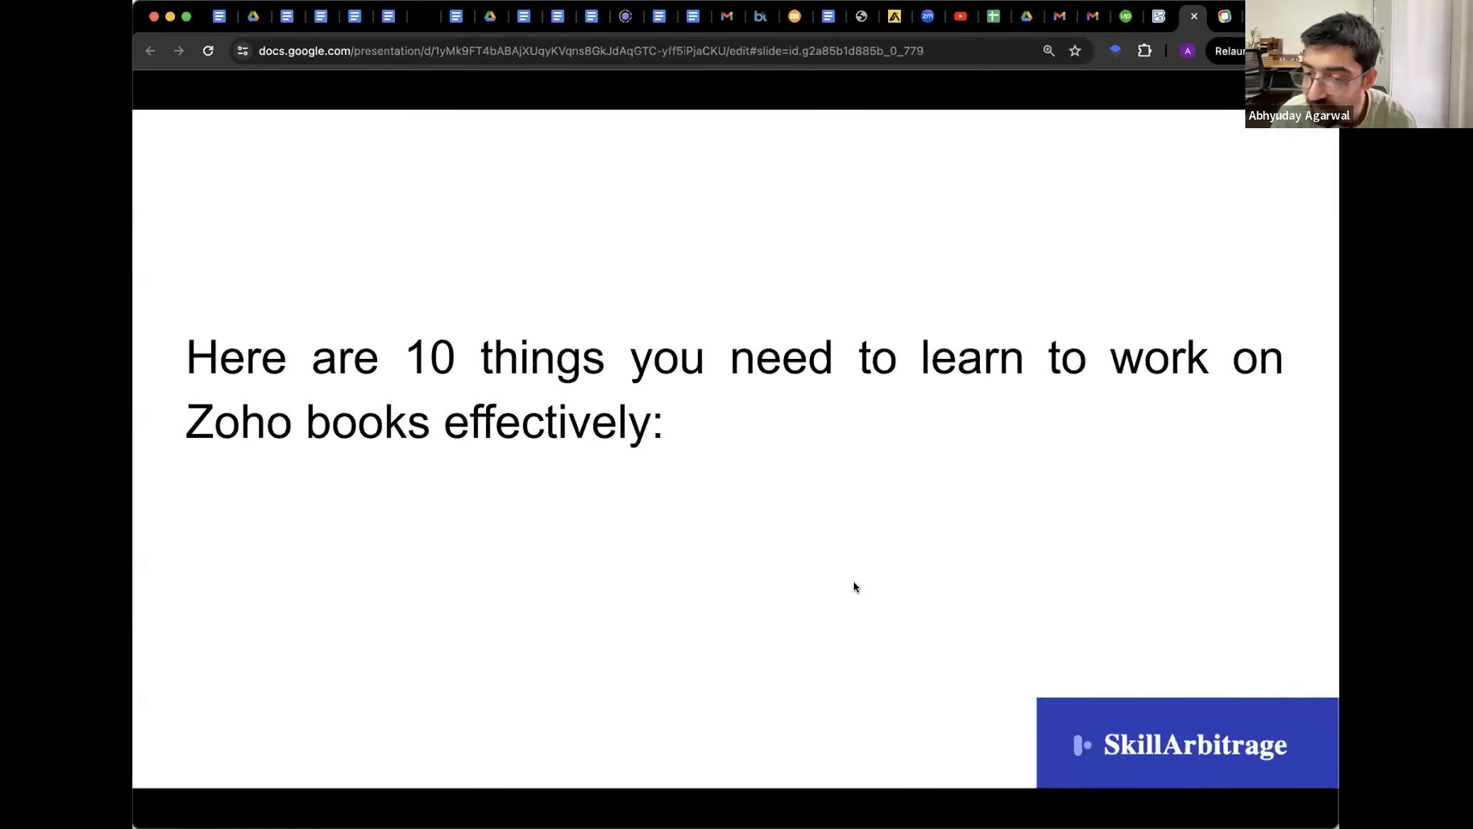
left_click(1159, 16)
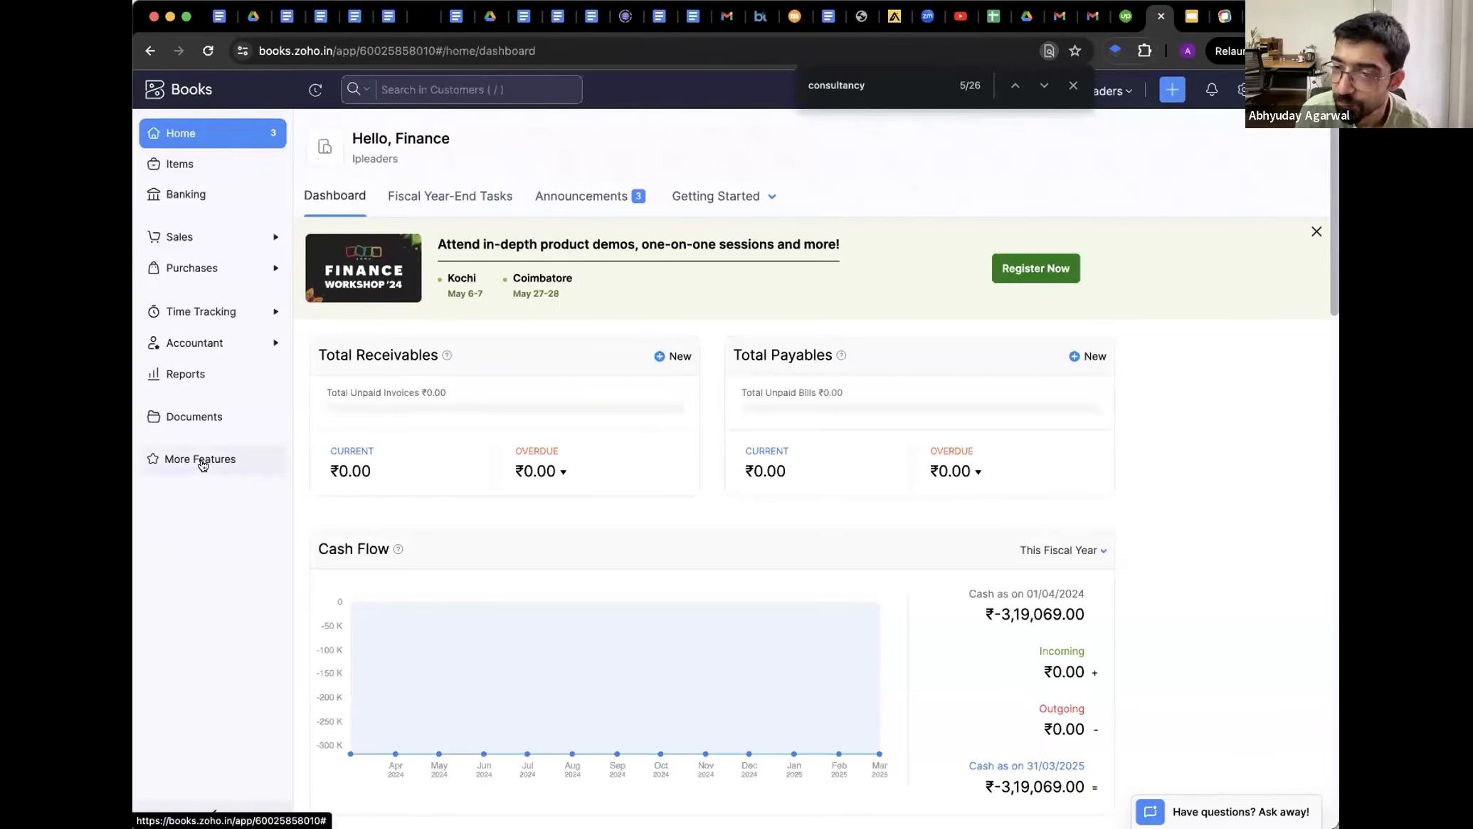
Close the find bar, check the organisation's FREE plan in Subscription Details, then open the Banking Overview
left_click(1074, 85)
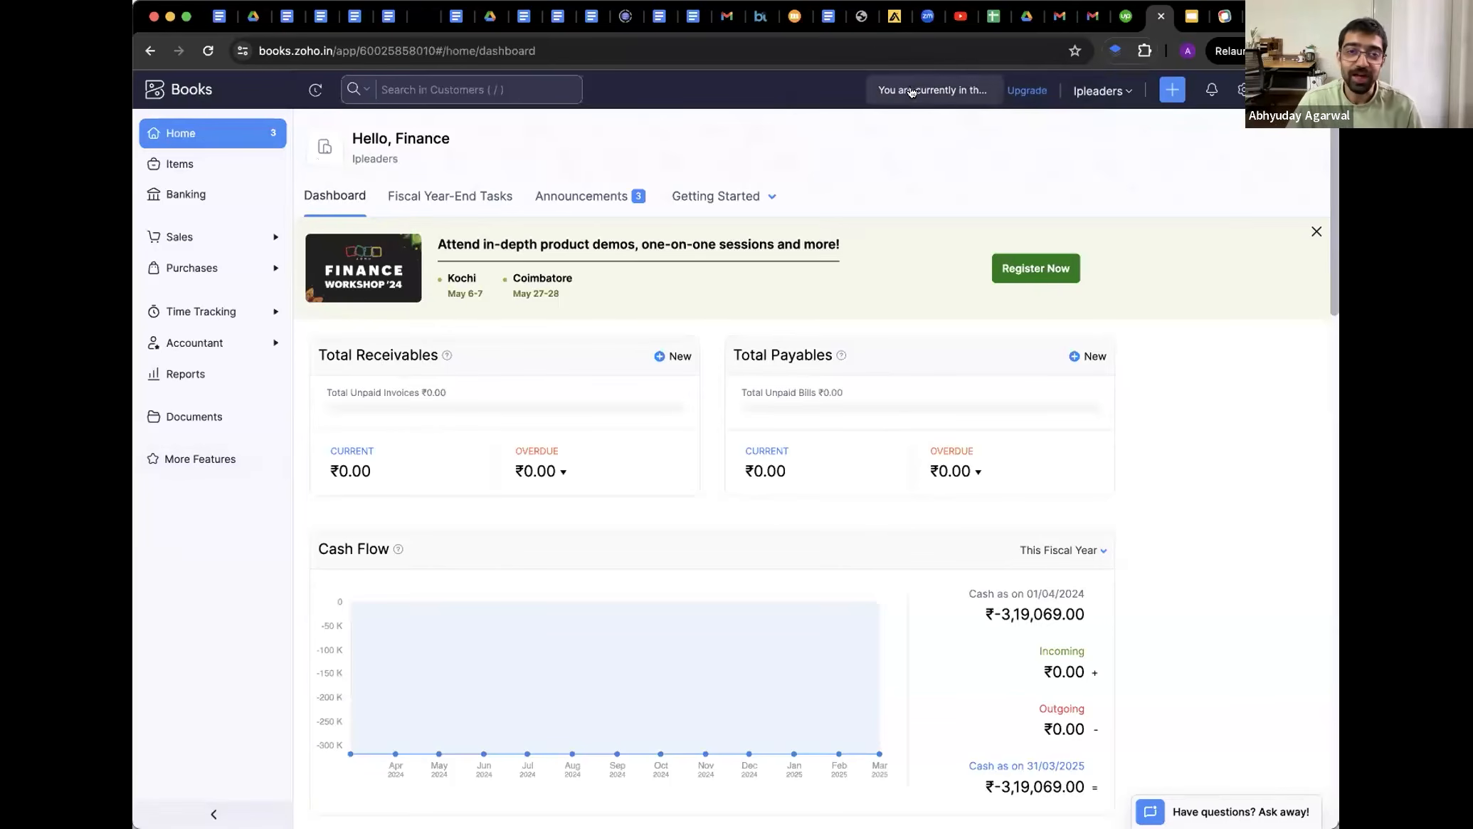
left_click(1024, 93)
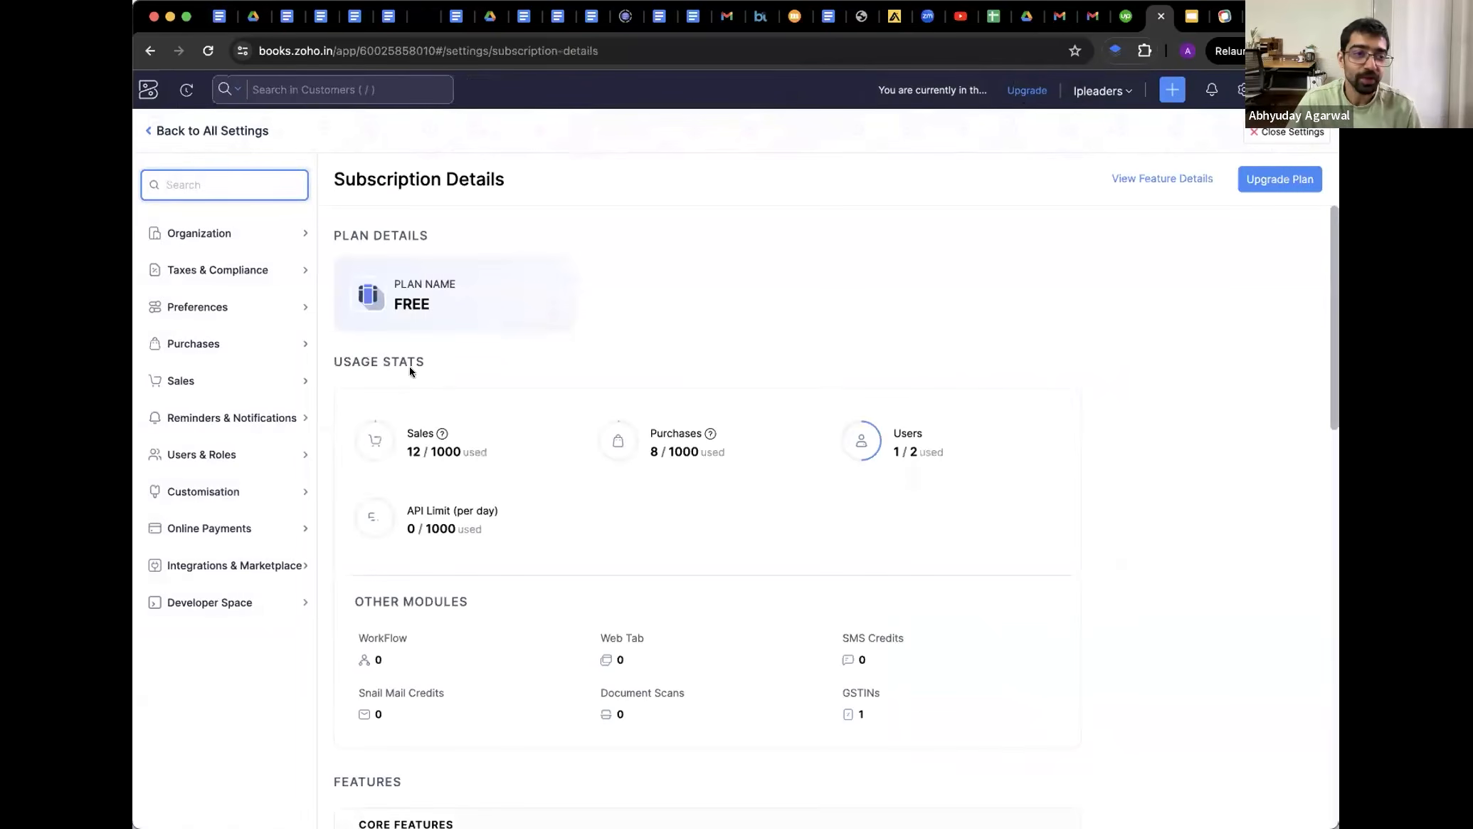
double_click(411, 304)
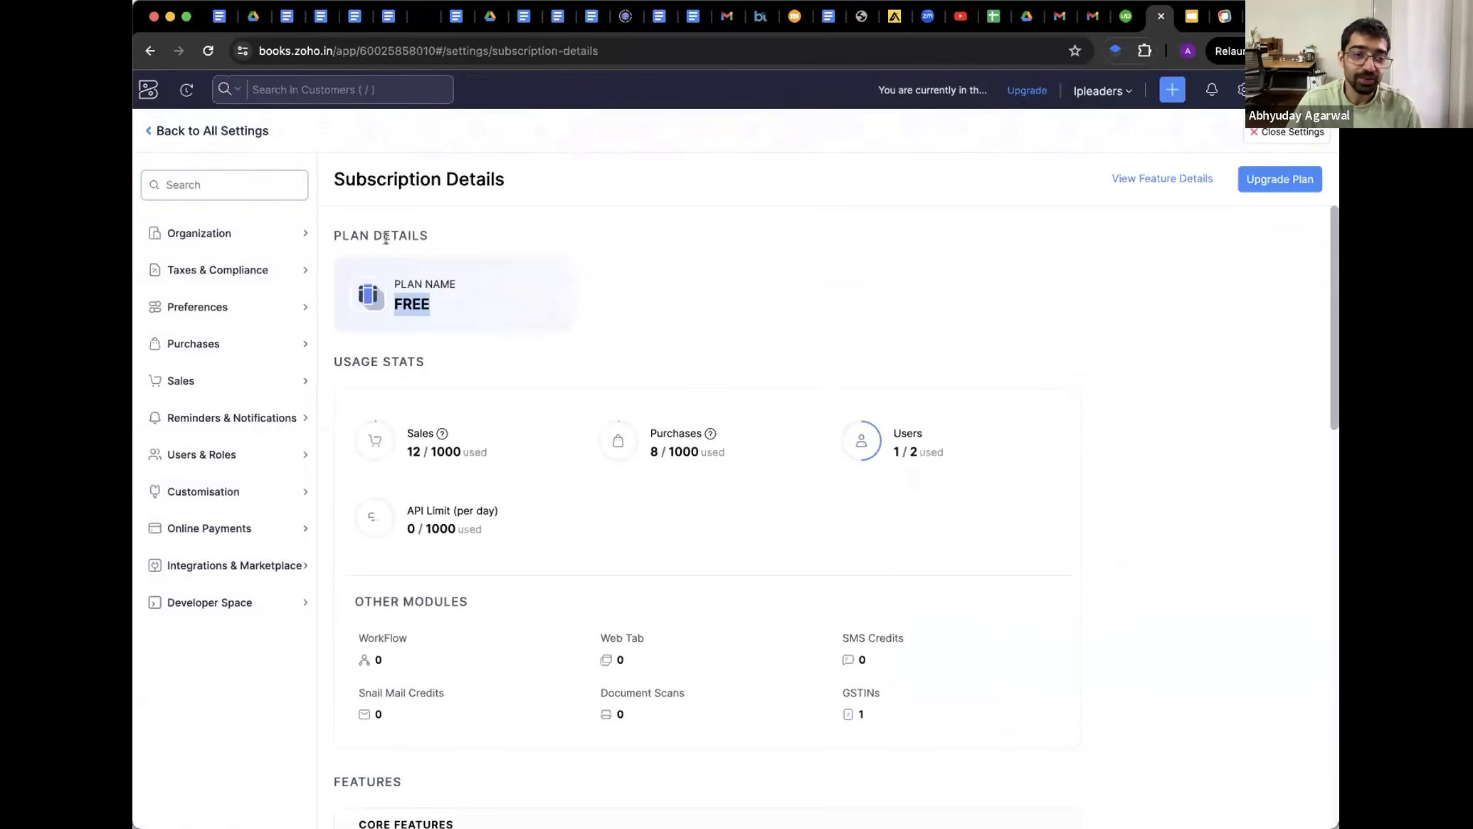
left_click(150, 51)
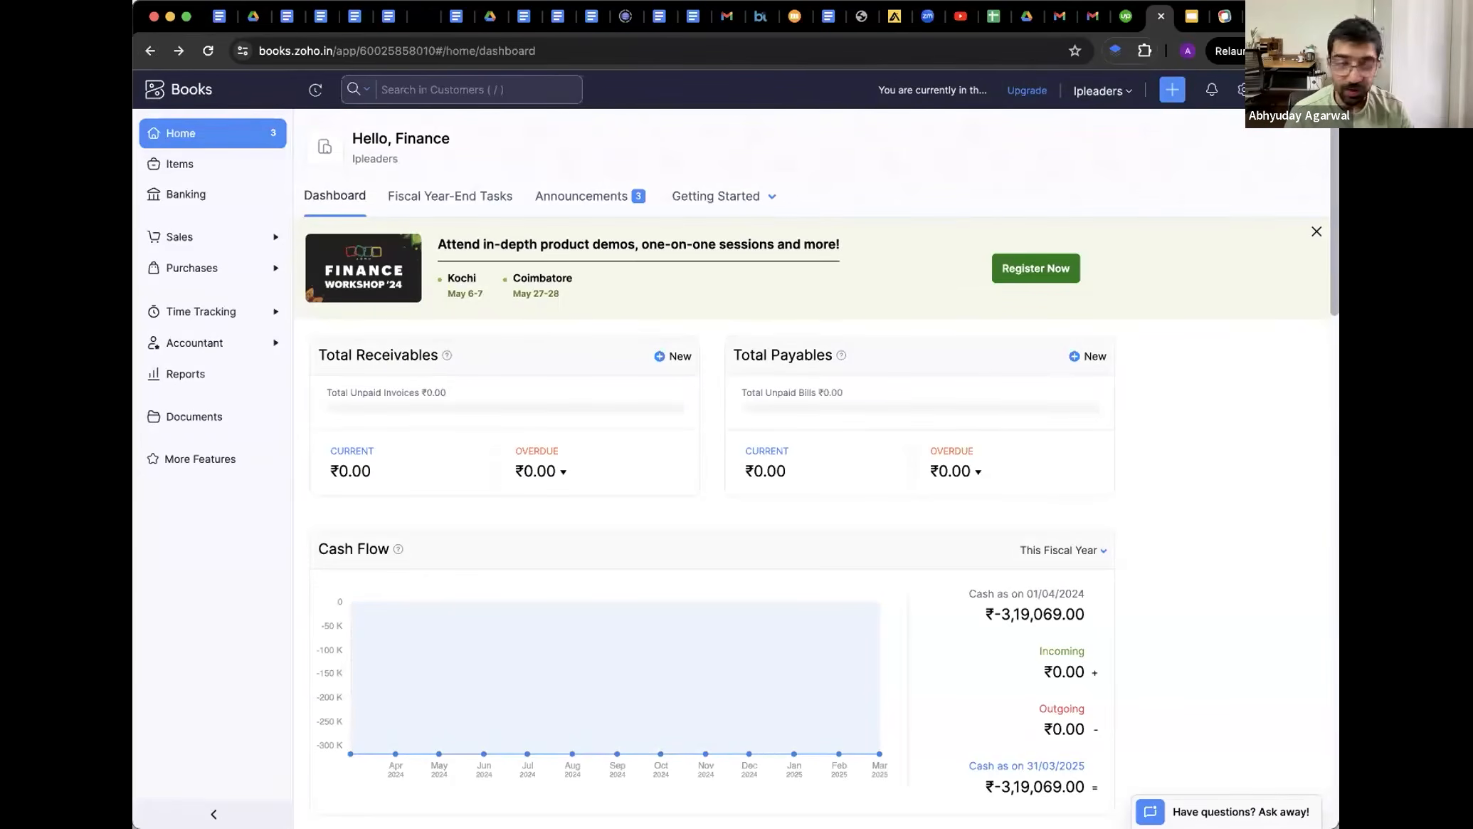
left_click(182, 194)
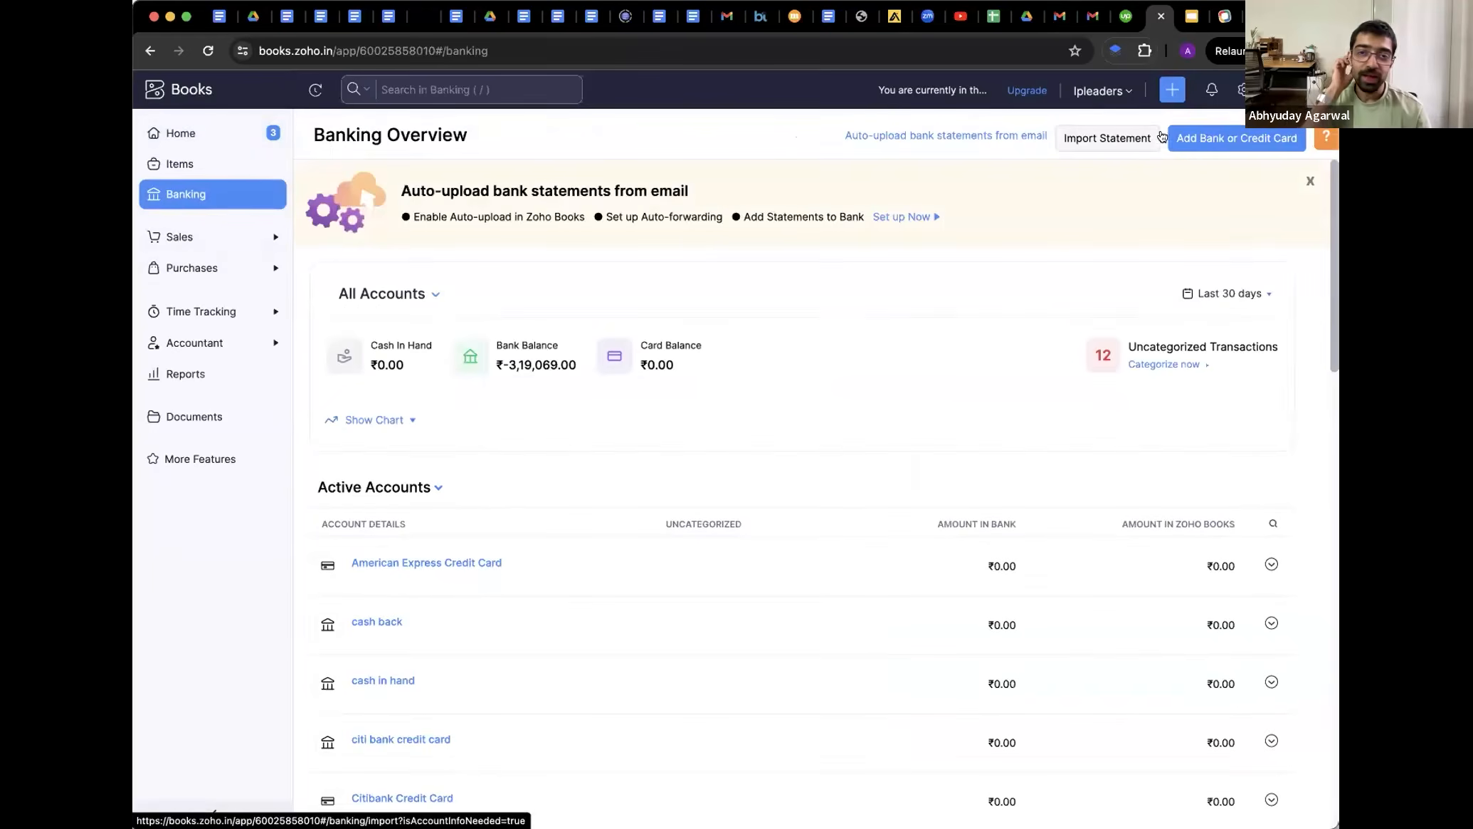
Start a bank statement import and review the supported file formats and sample statement files
left_click(1124, 143)
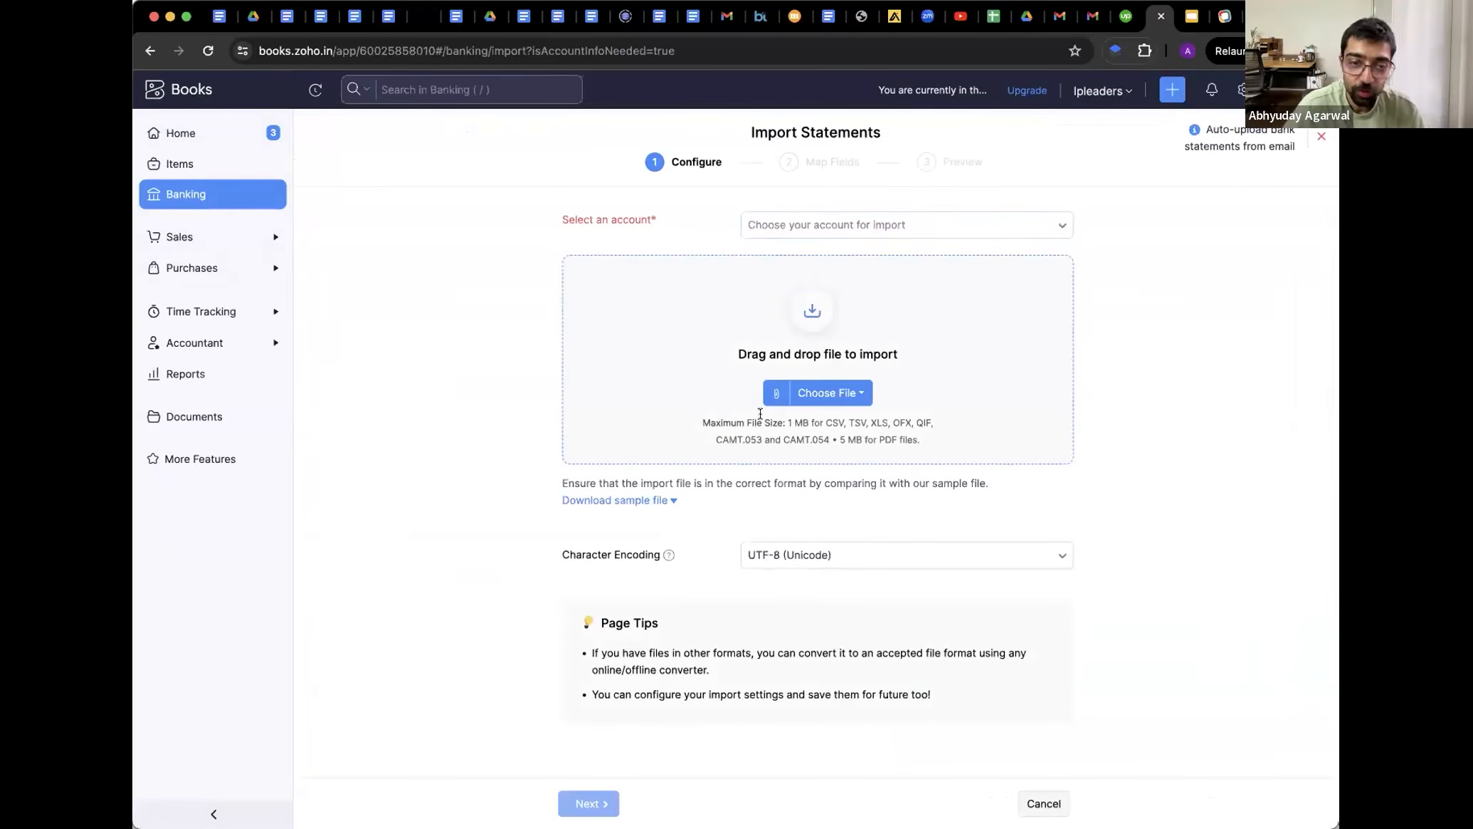
left_click_drag(744, 422, 804, 439)
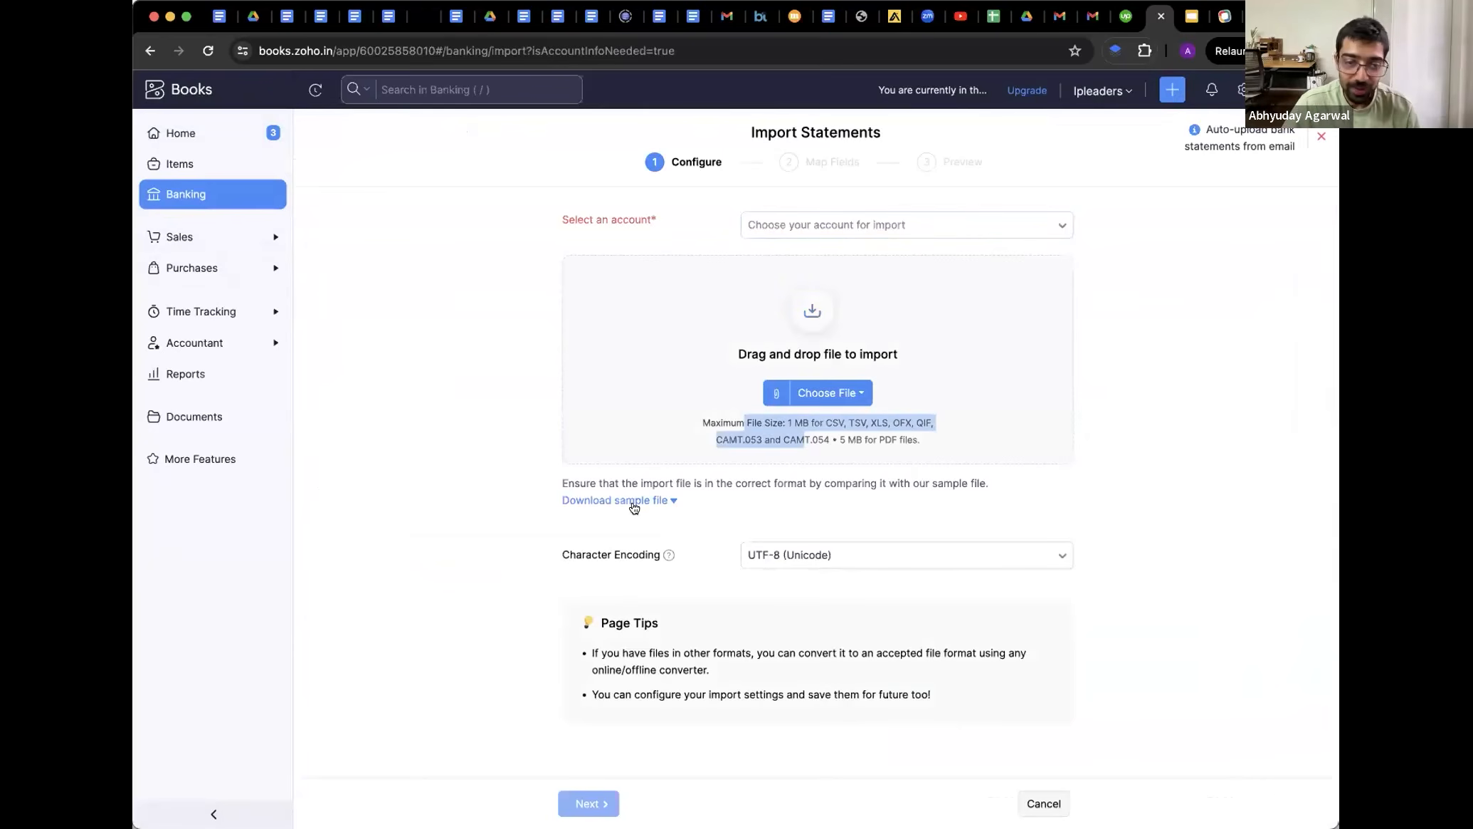
left_click(634, 502)
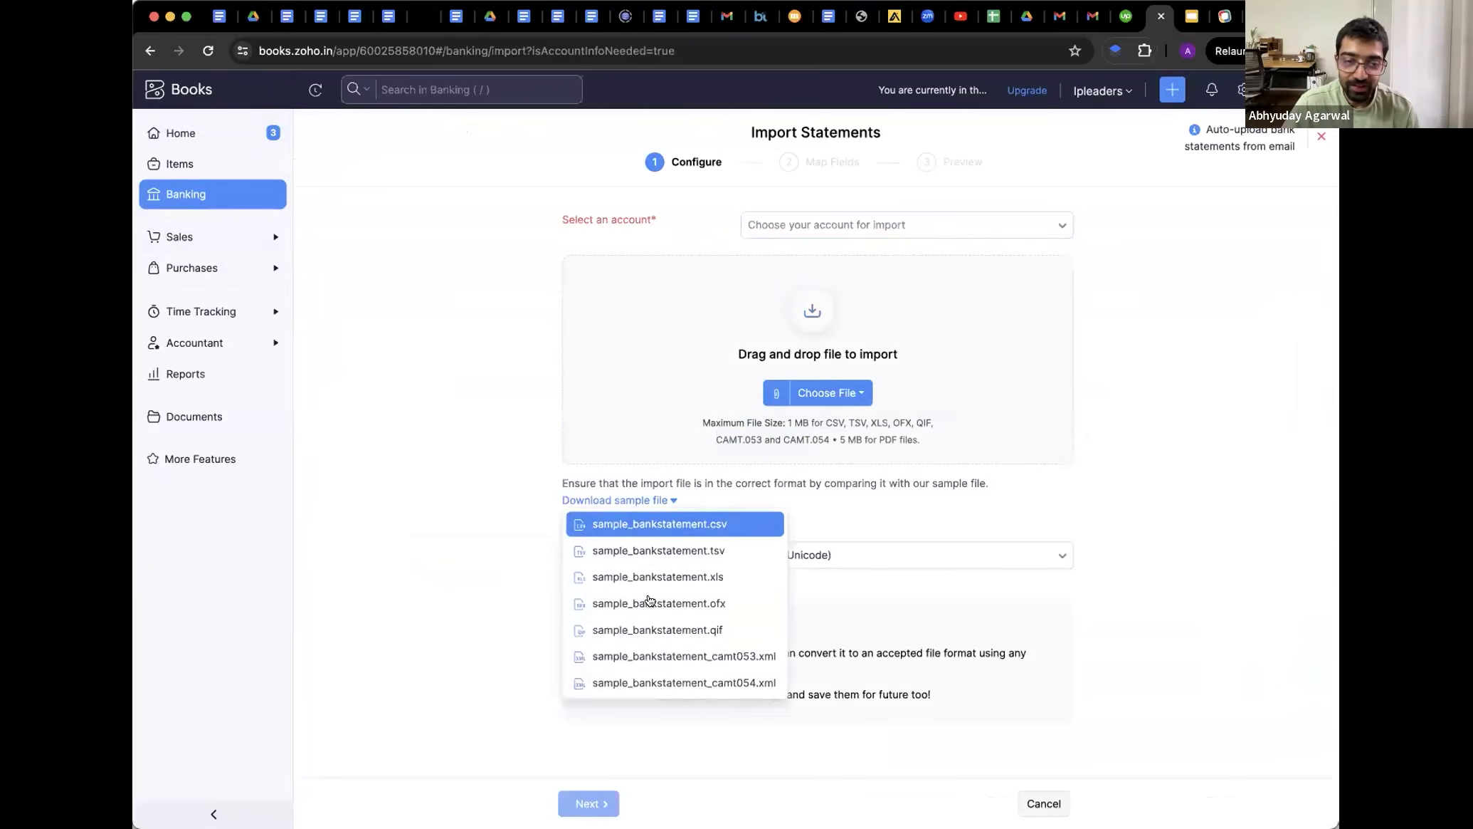
left_click(354, 445)
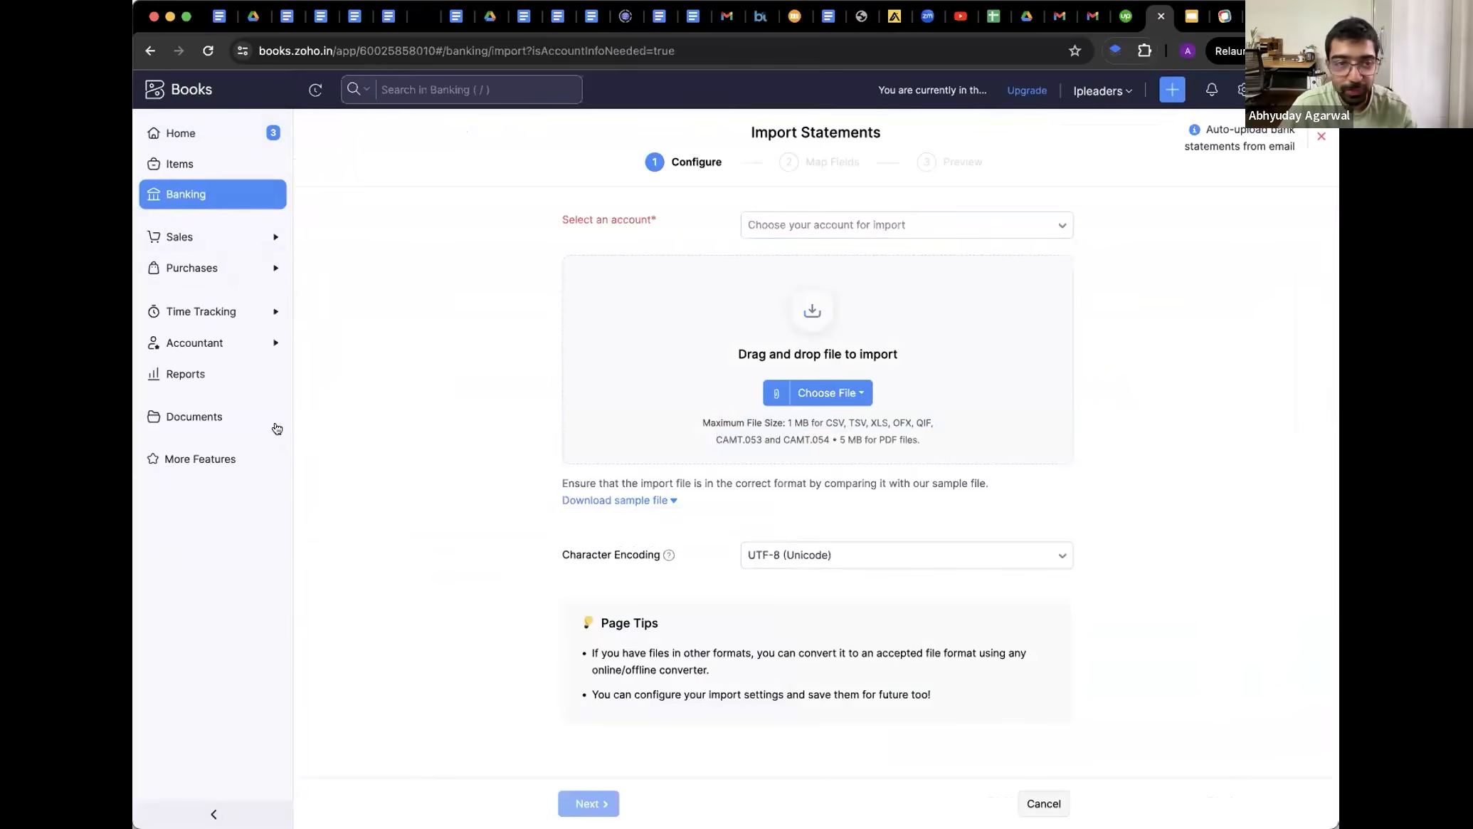
Browse the accounts available for import and reveal the email auto-upload option, then return to Banking Overview
left_click(810, 235)
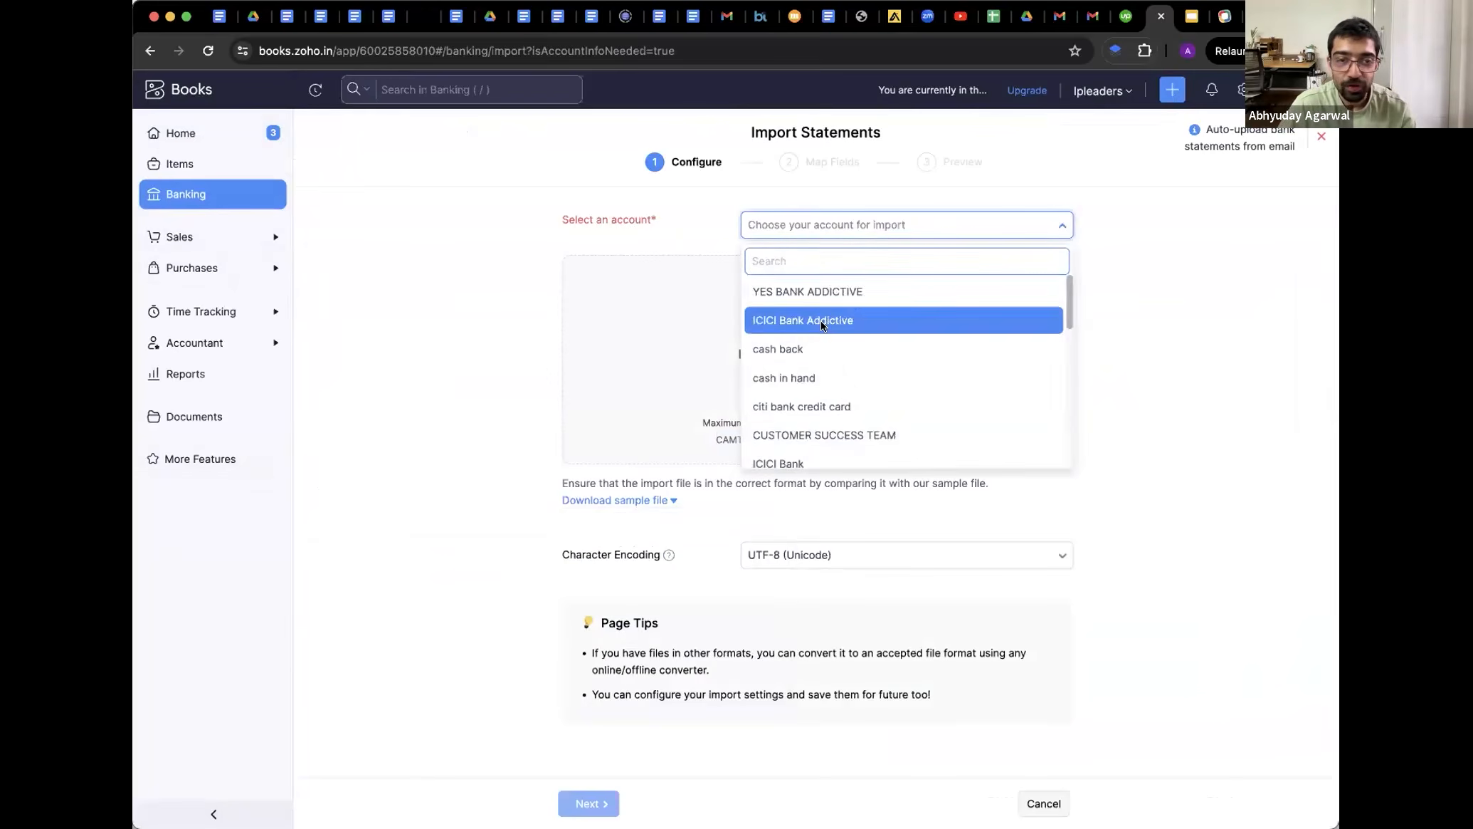
scroll(822, 362, "down", 3)
scroll(823, 362, "down", 3)
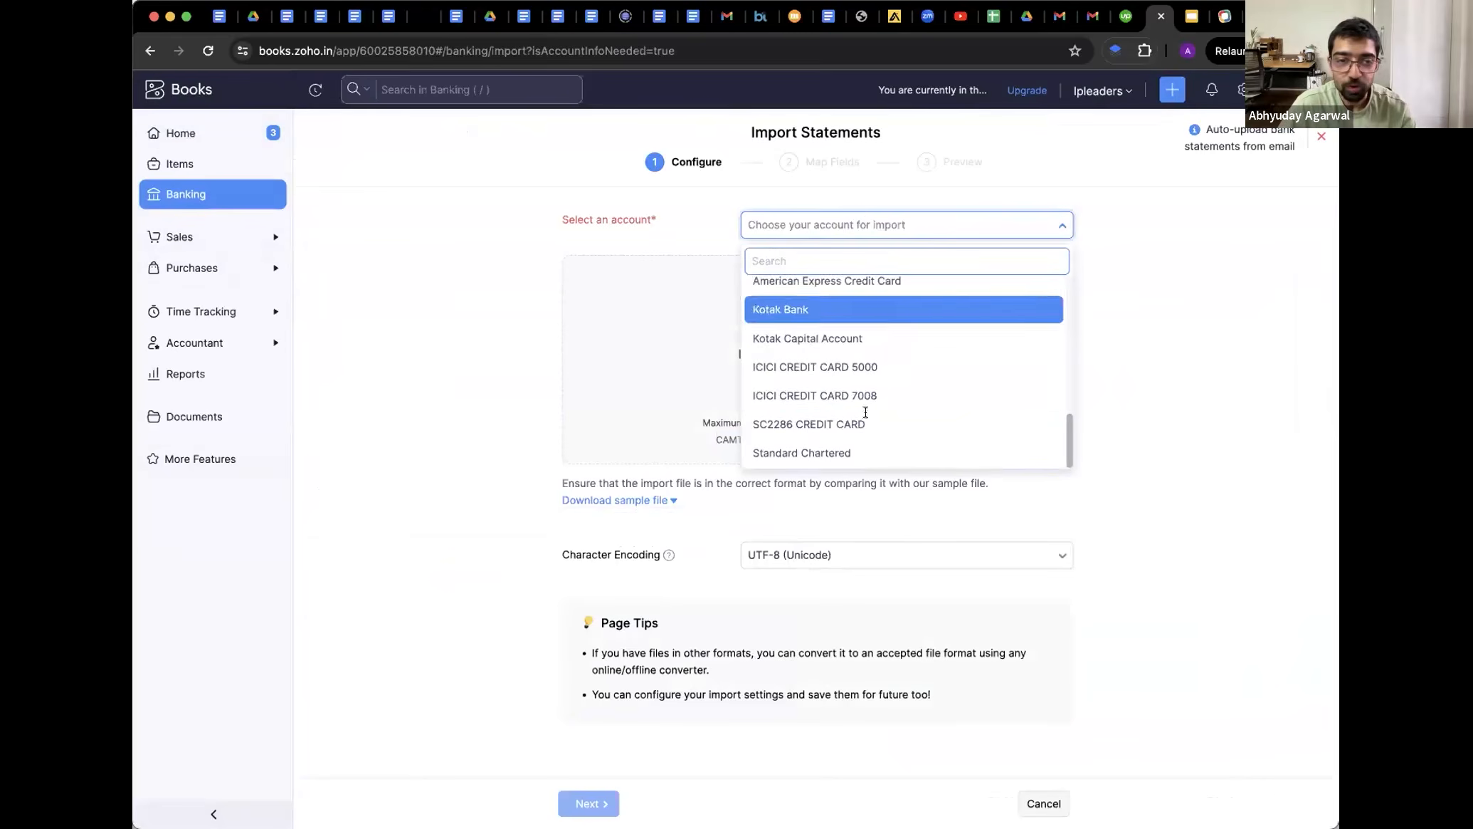
left_click(492, 392)
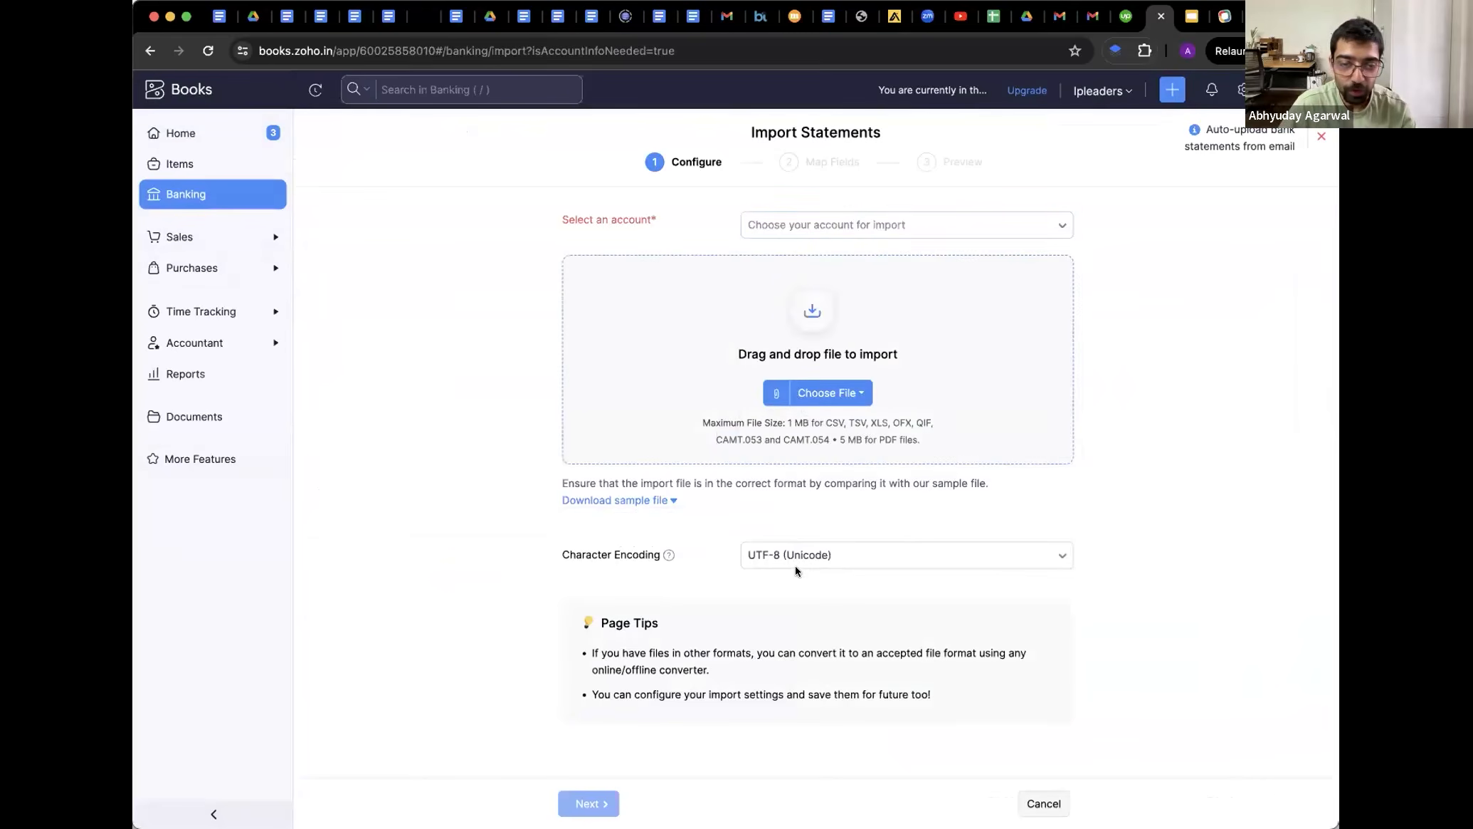
left_click(1247, 133)
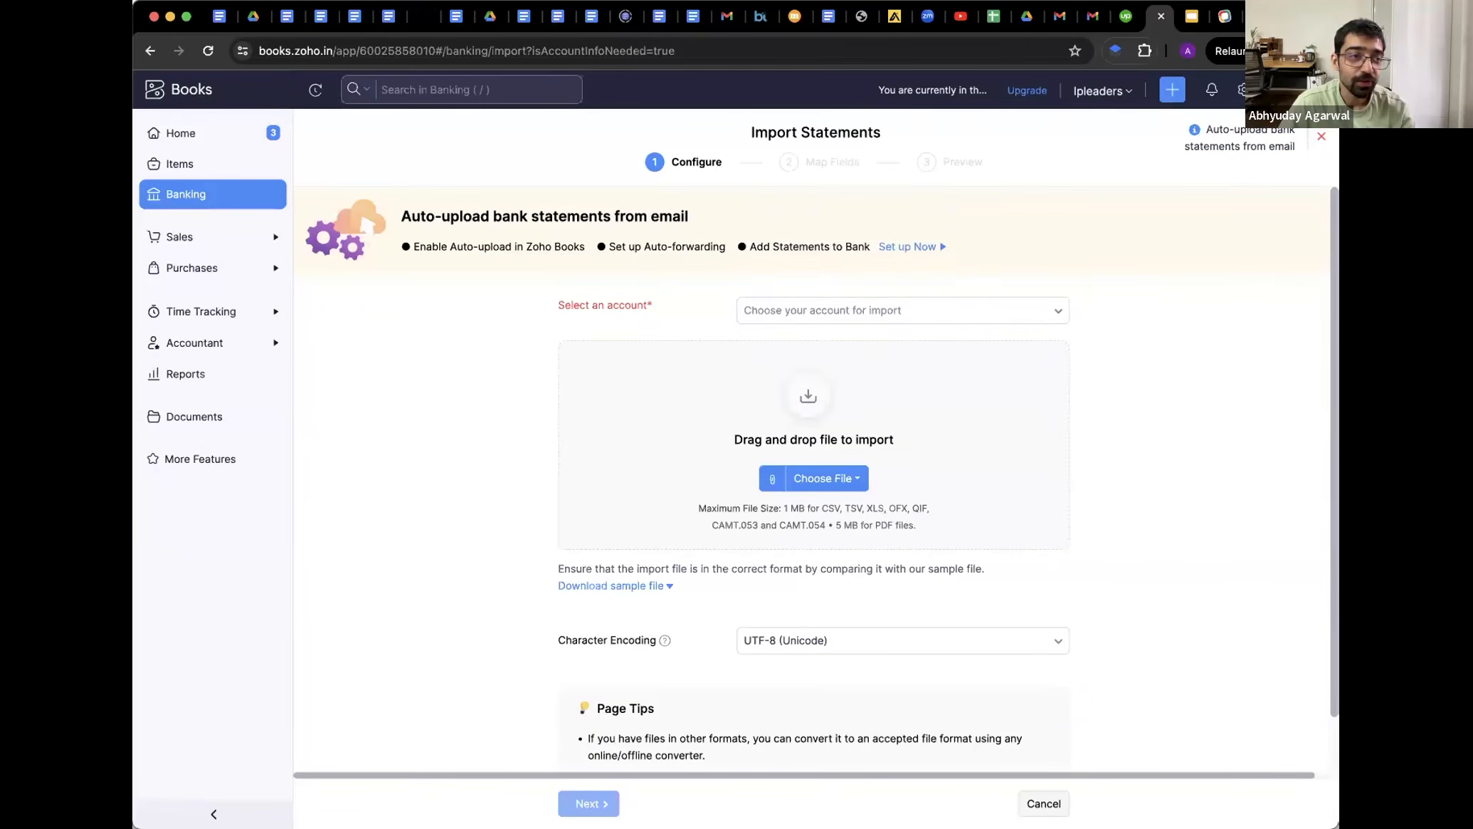
left_click(237, 207)
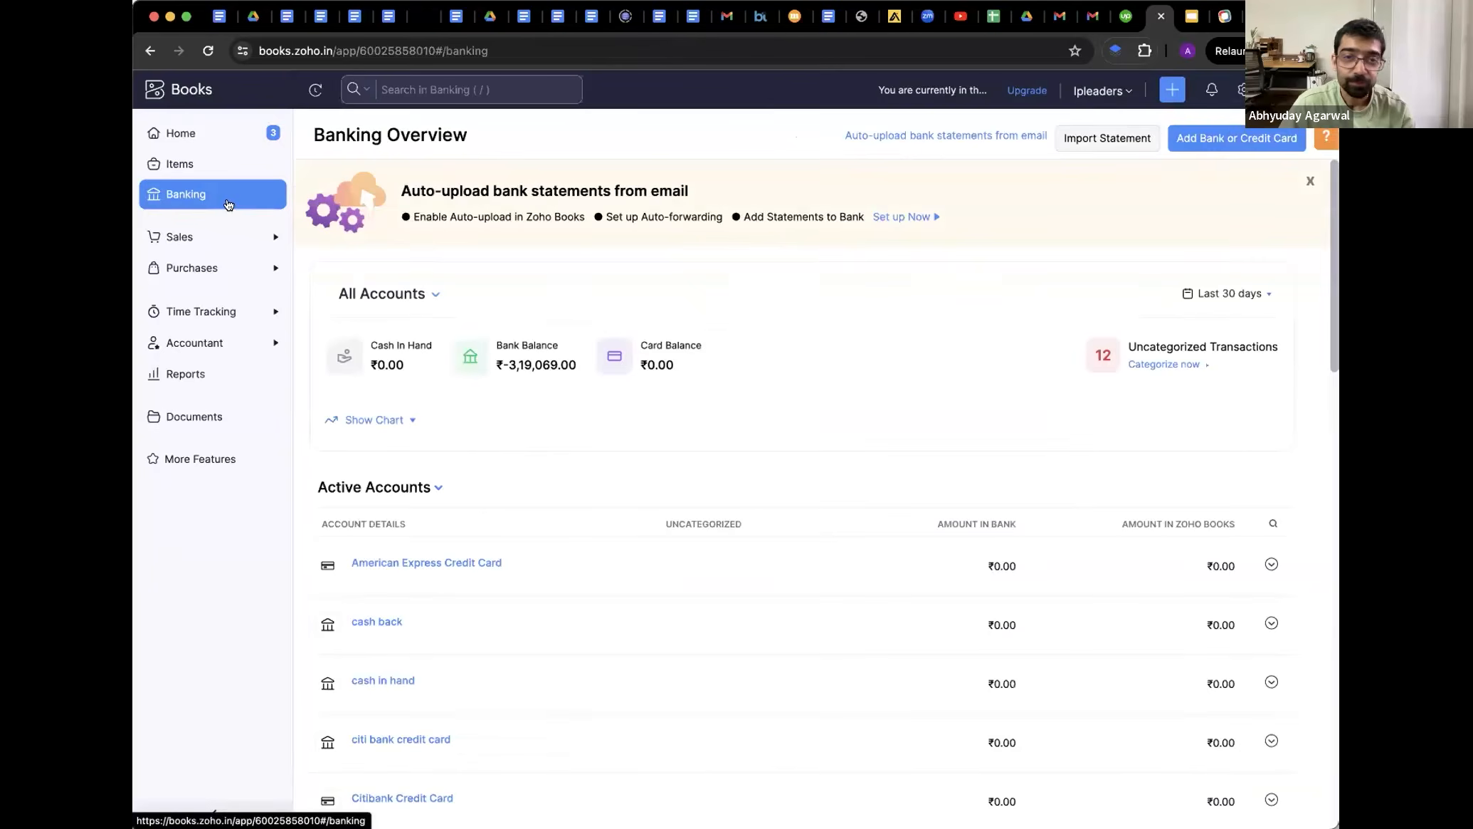
Look at manual bank account entry, go back, and open the YES BANK integration details
left_click(1226, 136)
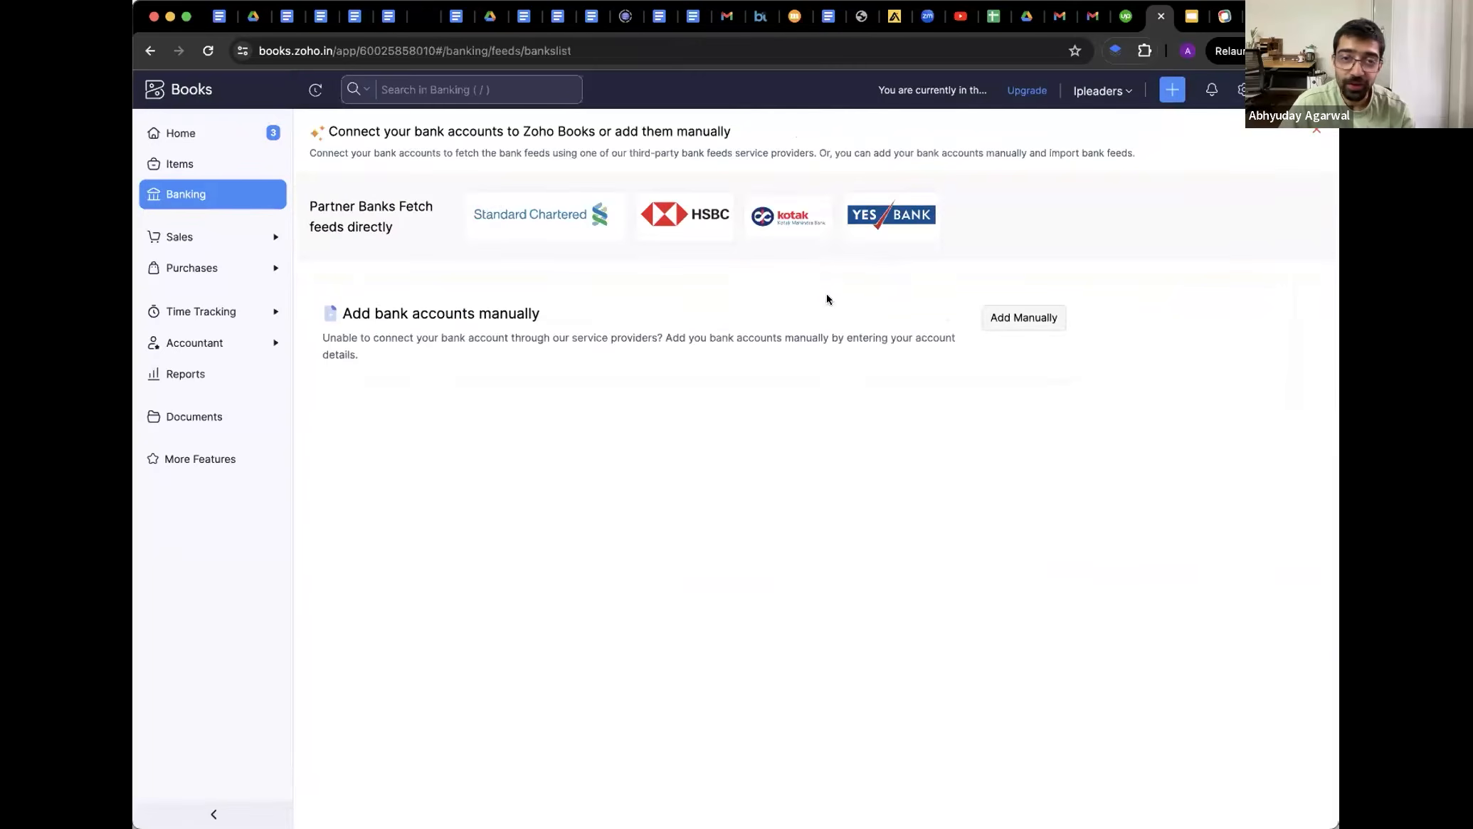
left_click(1022, 320)
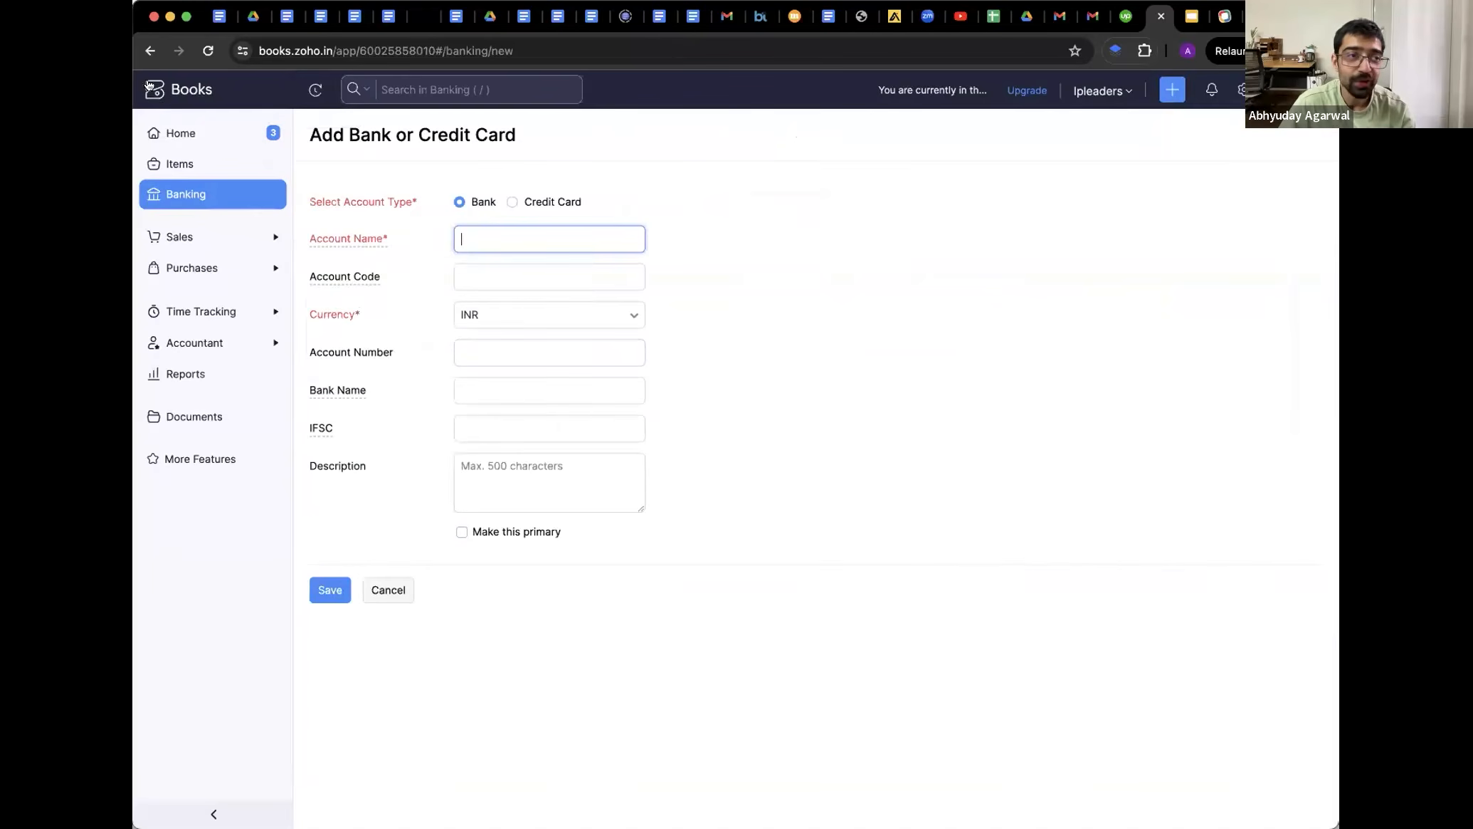
left_click(150, 51)
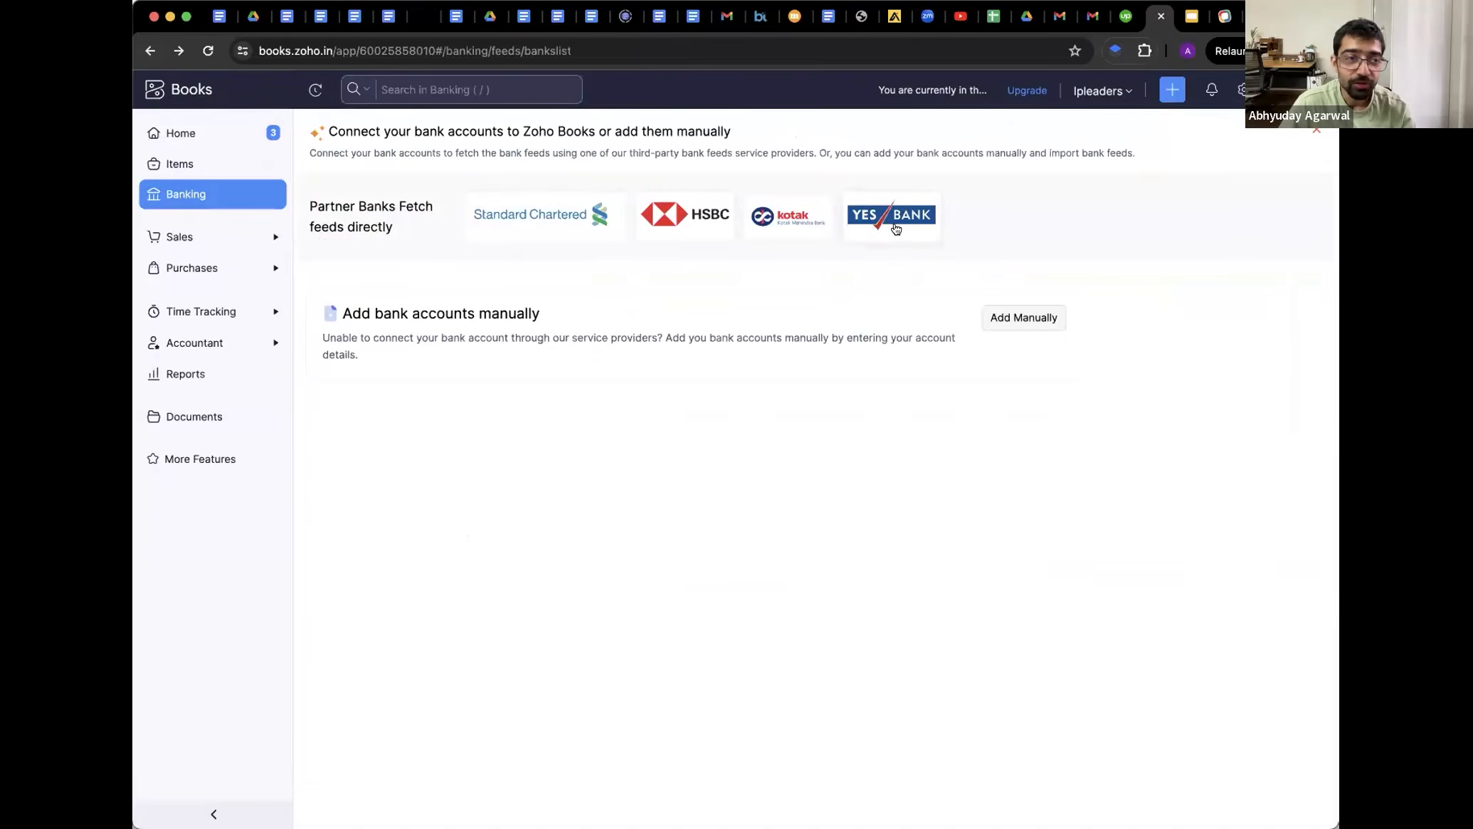
left_click(899, 224)
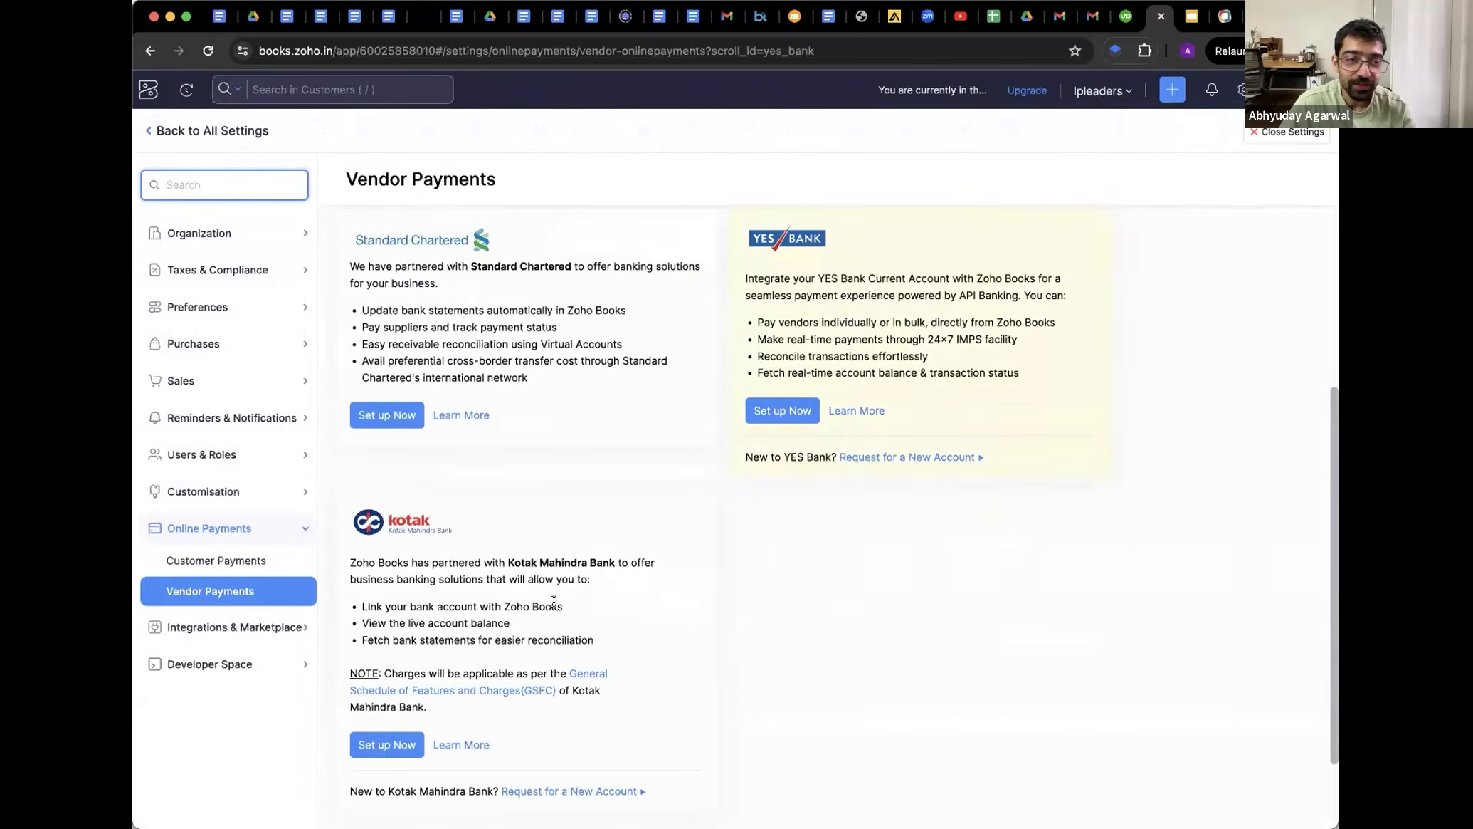
Scroll through the Vendor Payments settings, then go back to the bank-feeds connection page
scroll(487, 511, "down", 6)
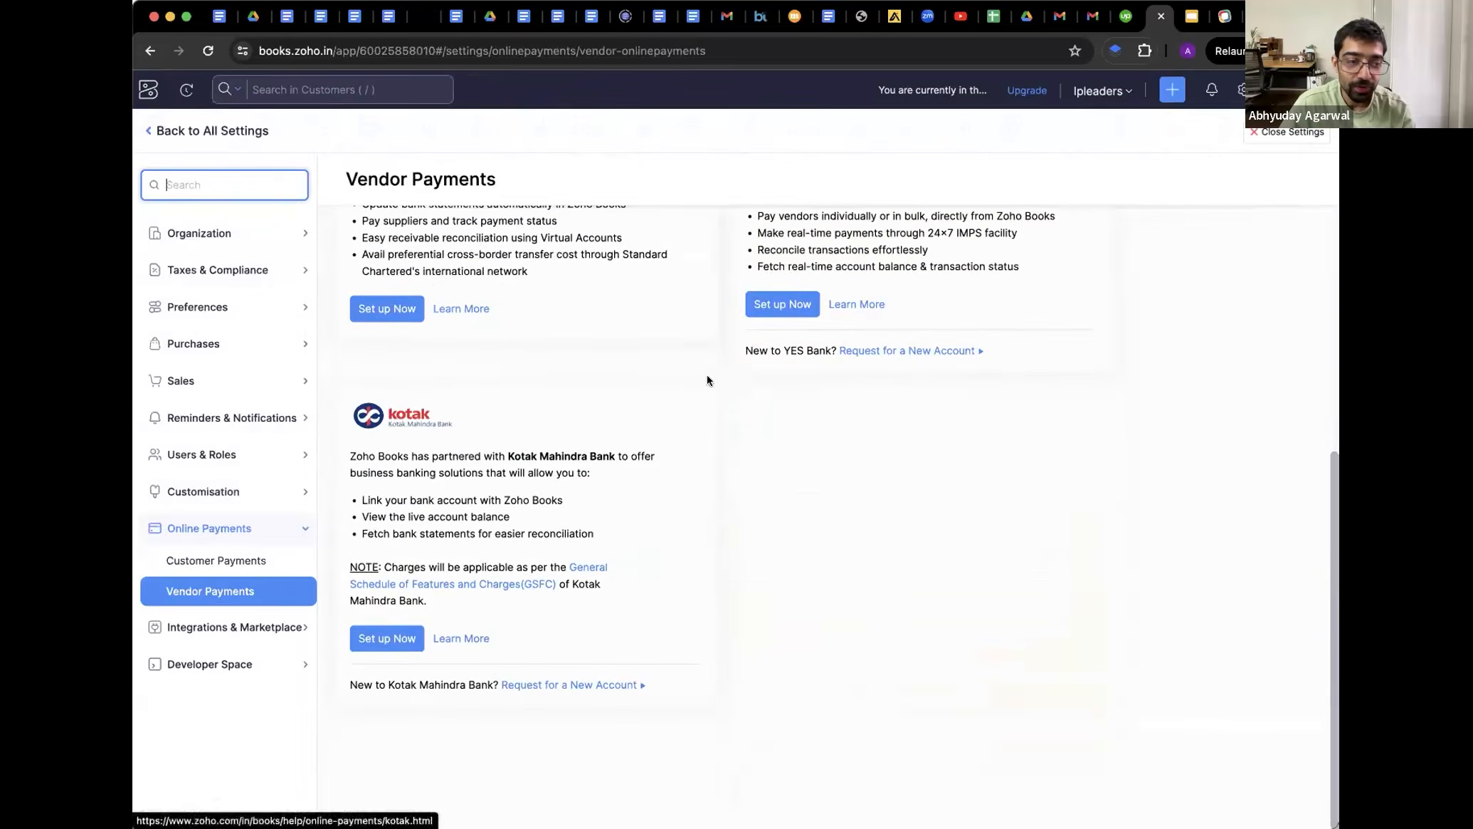
scroll(673, 680, "up", 1)
scroll(673, 682, "up", 5)
left_click(150, 50)
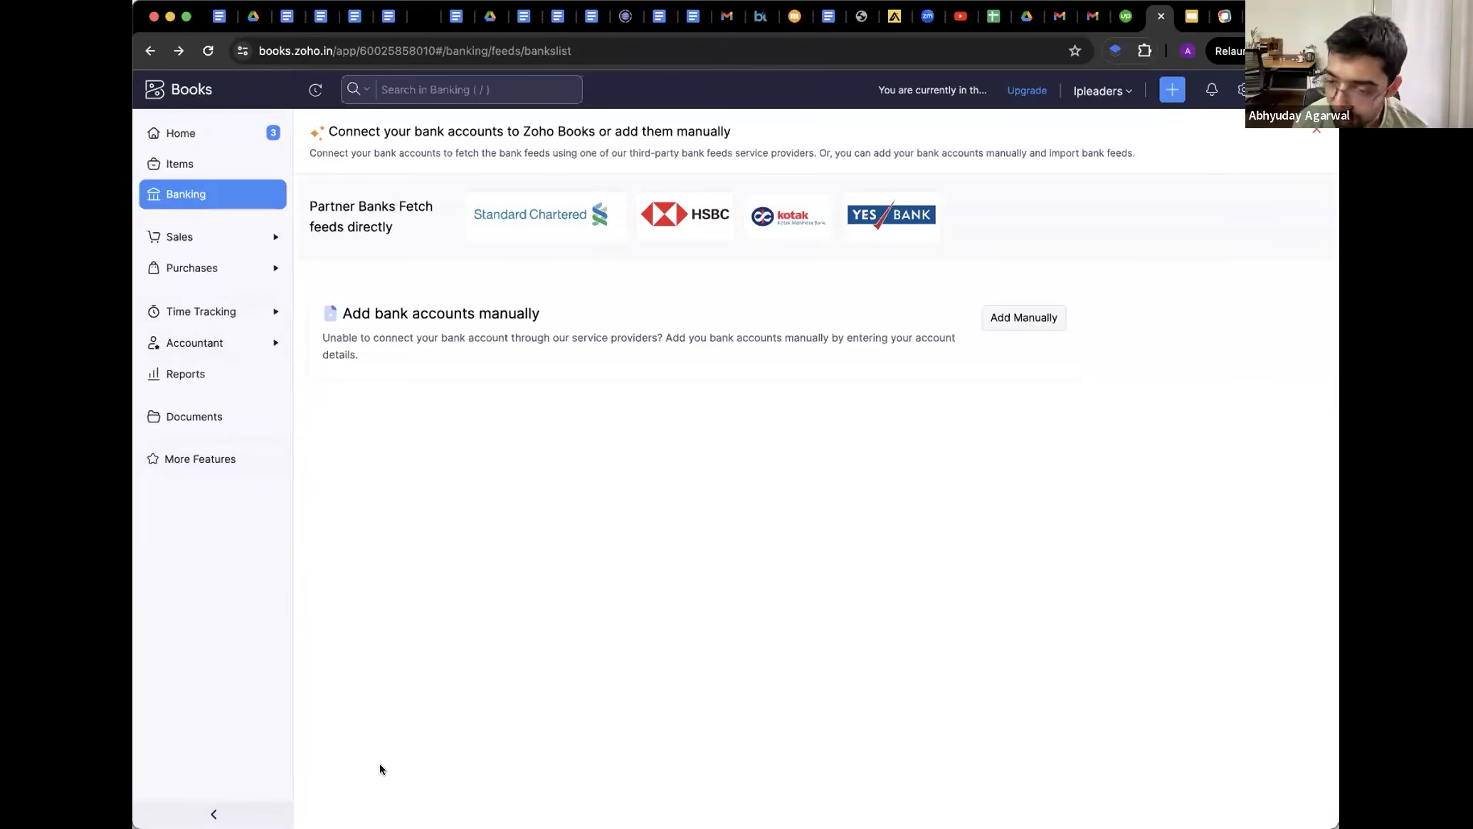
Open Chart of Accounts under Accountant, scroll the Active Accounts, and start a new account
left_click(188, 346)
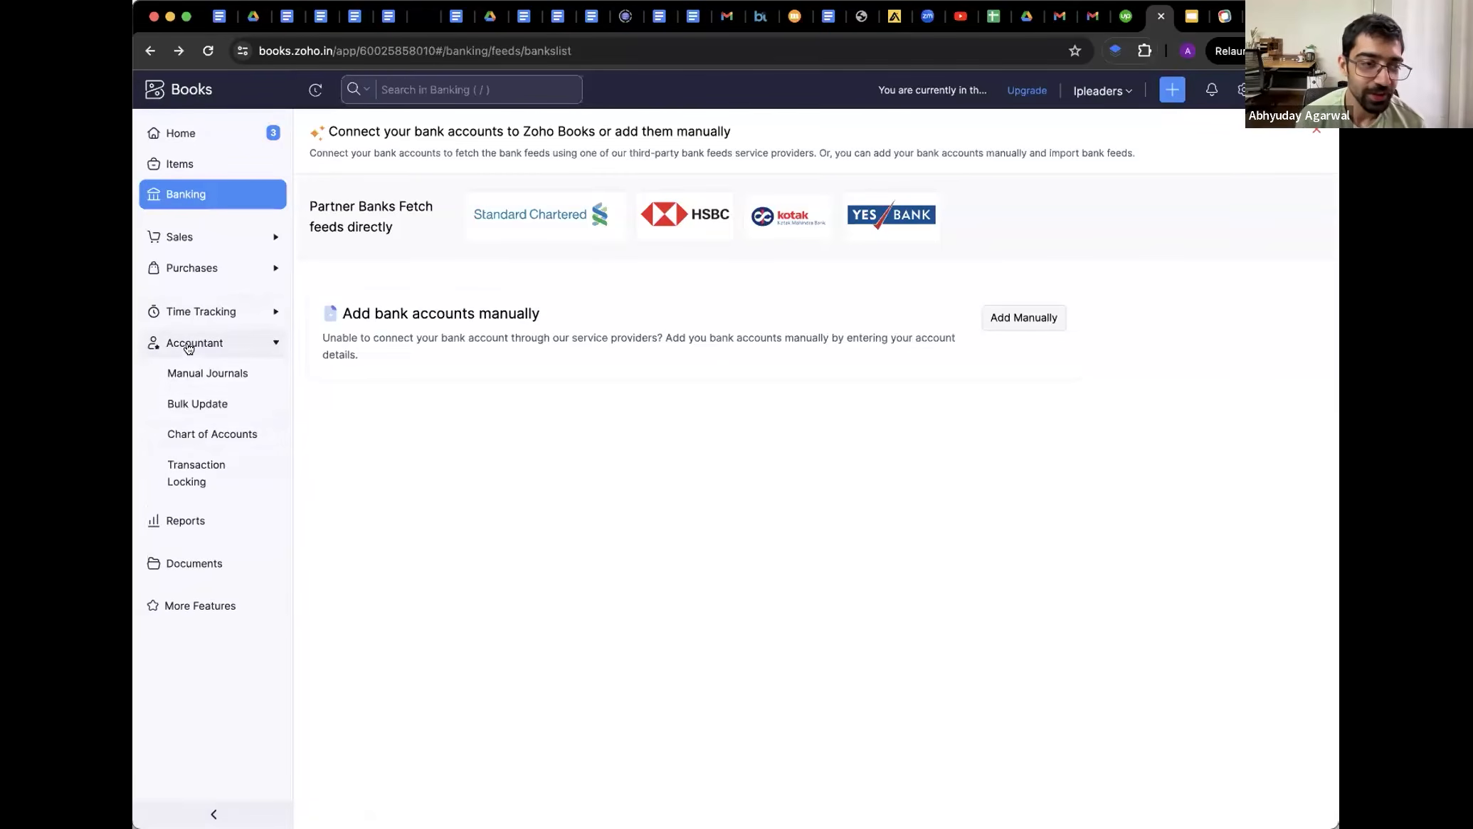
left_click(187, 436)
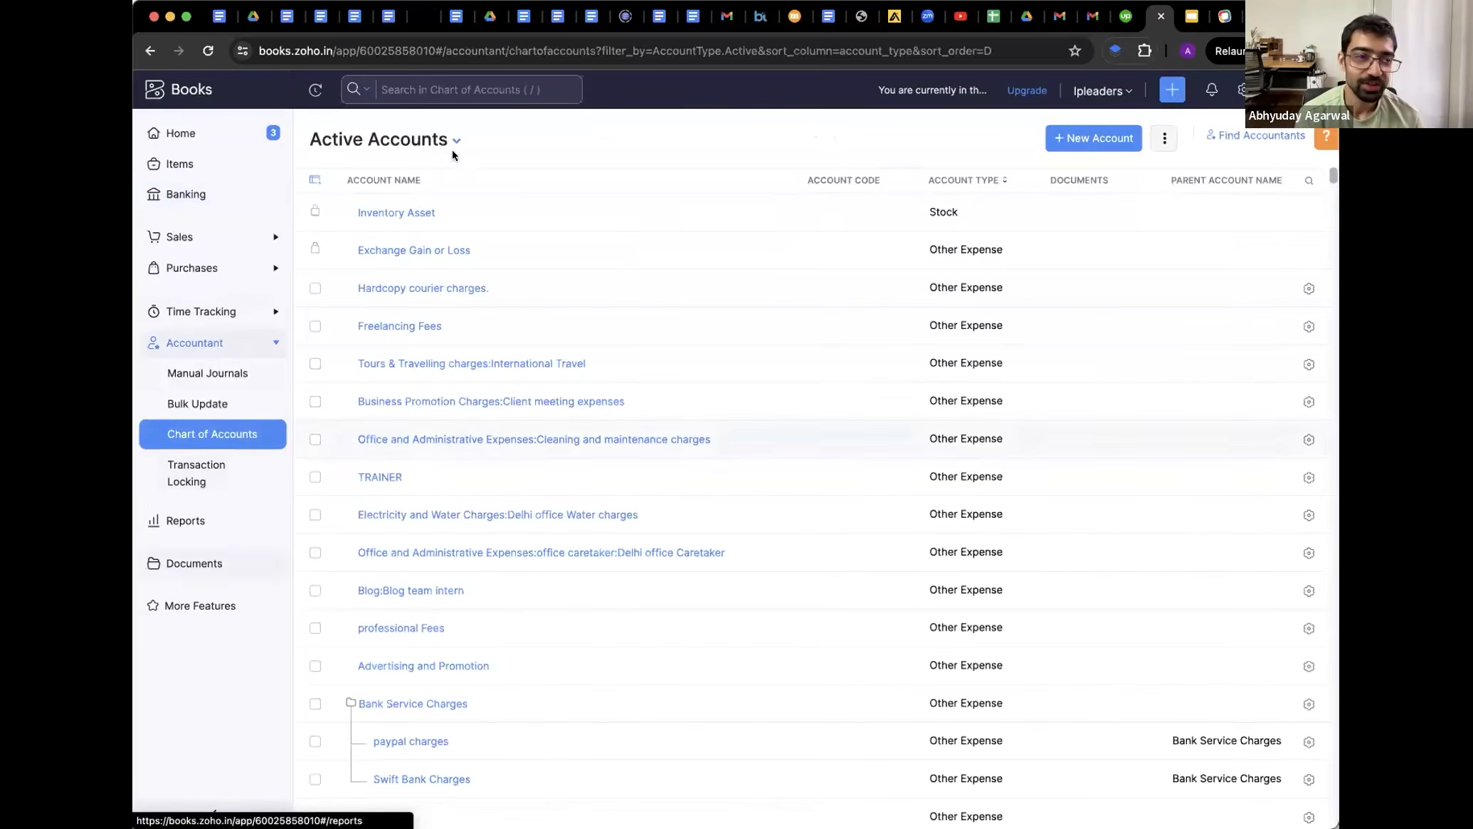
scroll(531, 498, "down", 10)
scroll(531, 499, "down", 10)
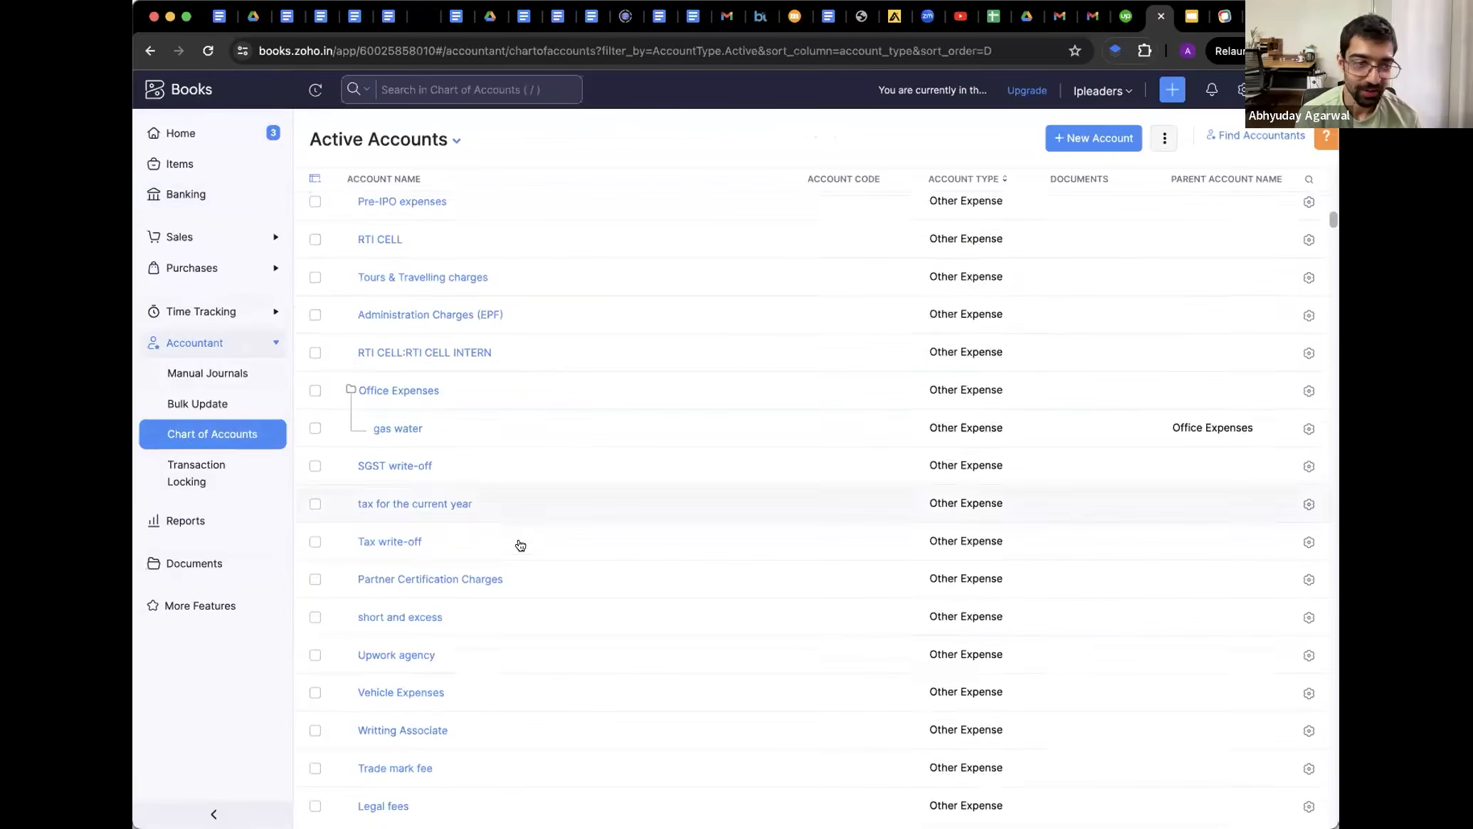
left_click(1065, 141)
Begin a Bank account named 'KOTAK MAHI', then change the account type to Stock
left_click(612, 142)
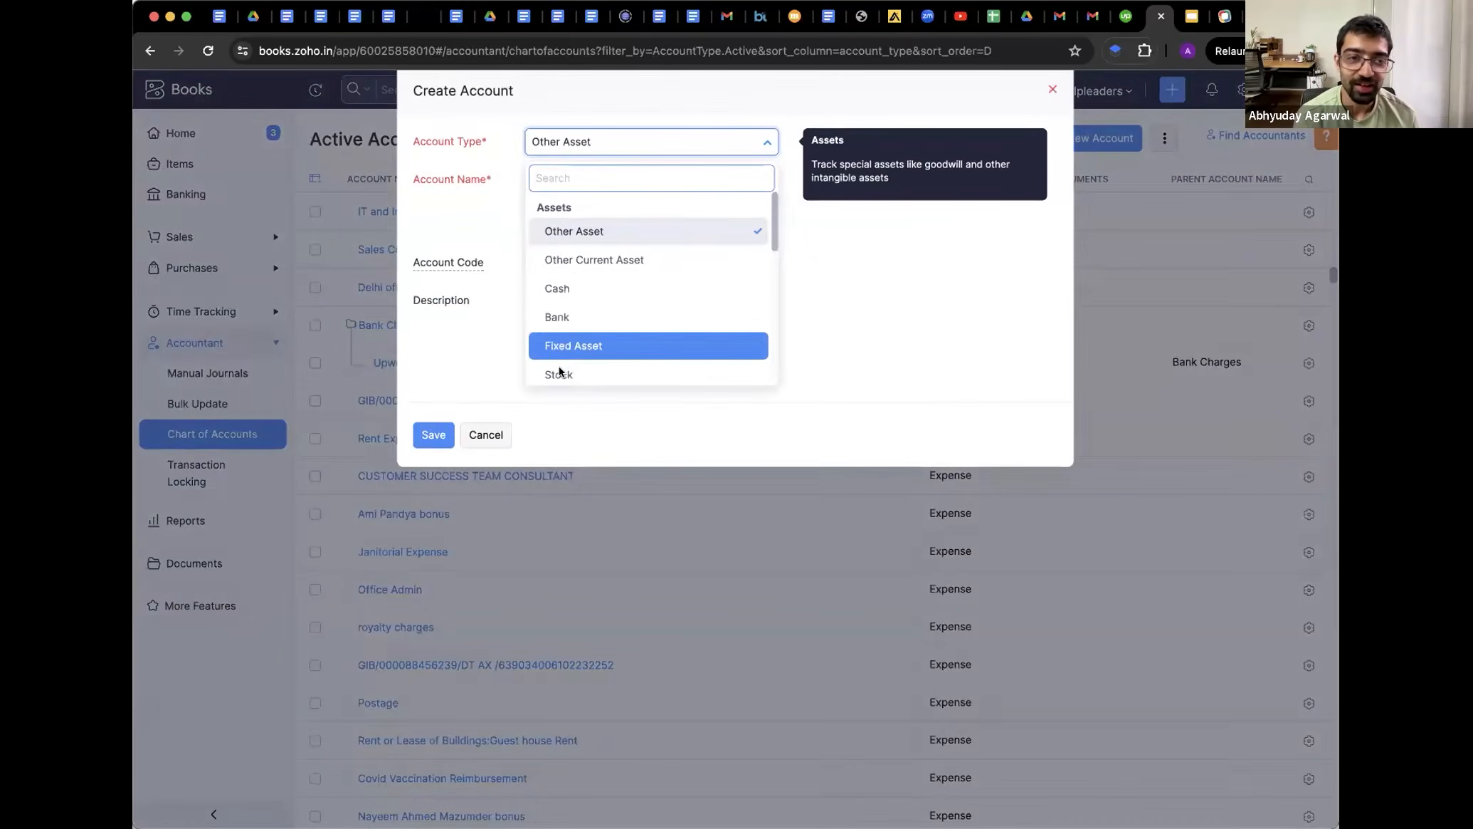
left_click(575, 315)
left_click(554, 173)
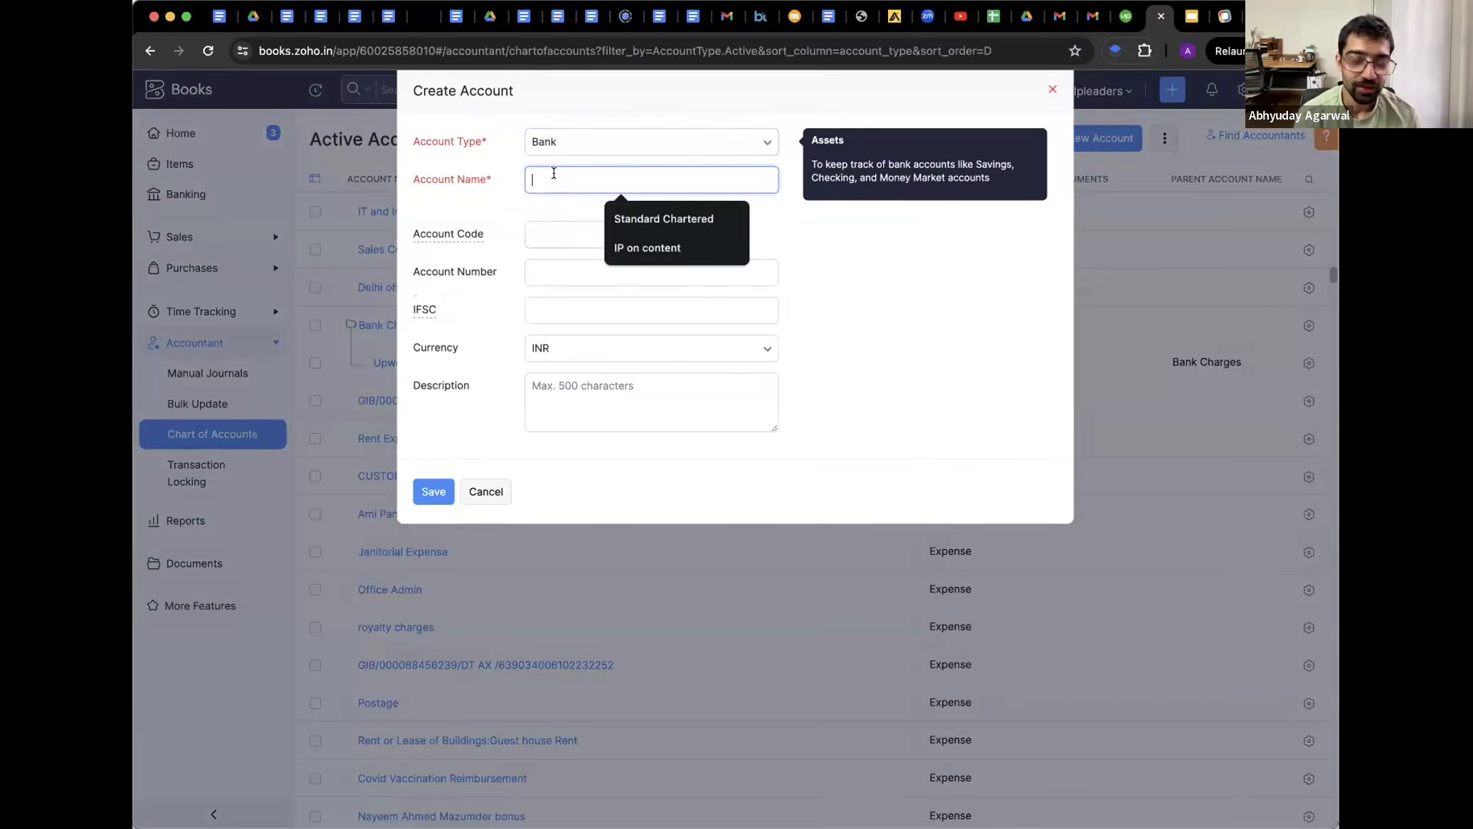
type("KOTAK MAHINDRA")
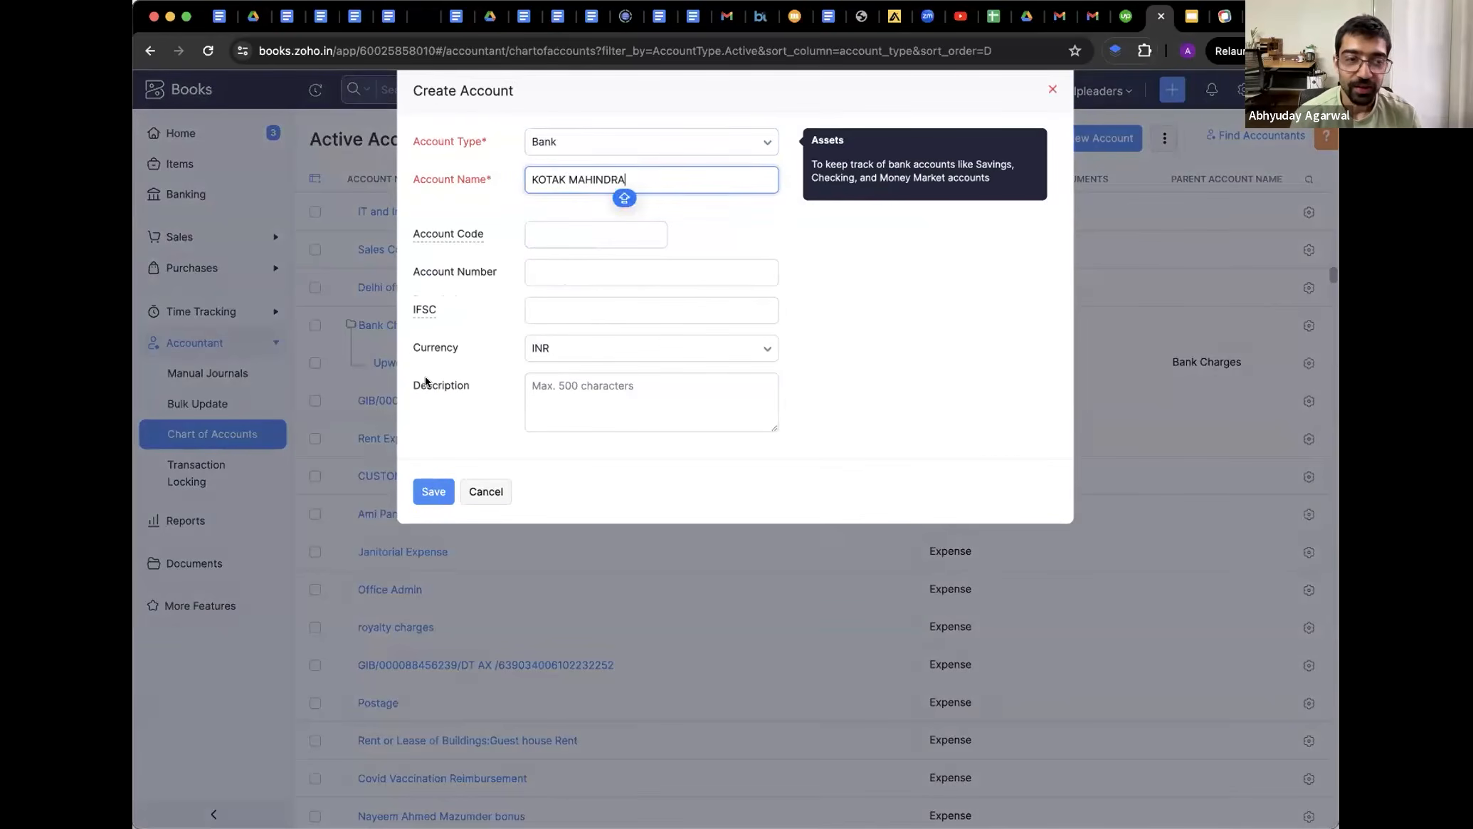
left_click(583, 142)
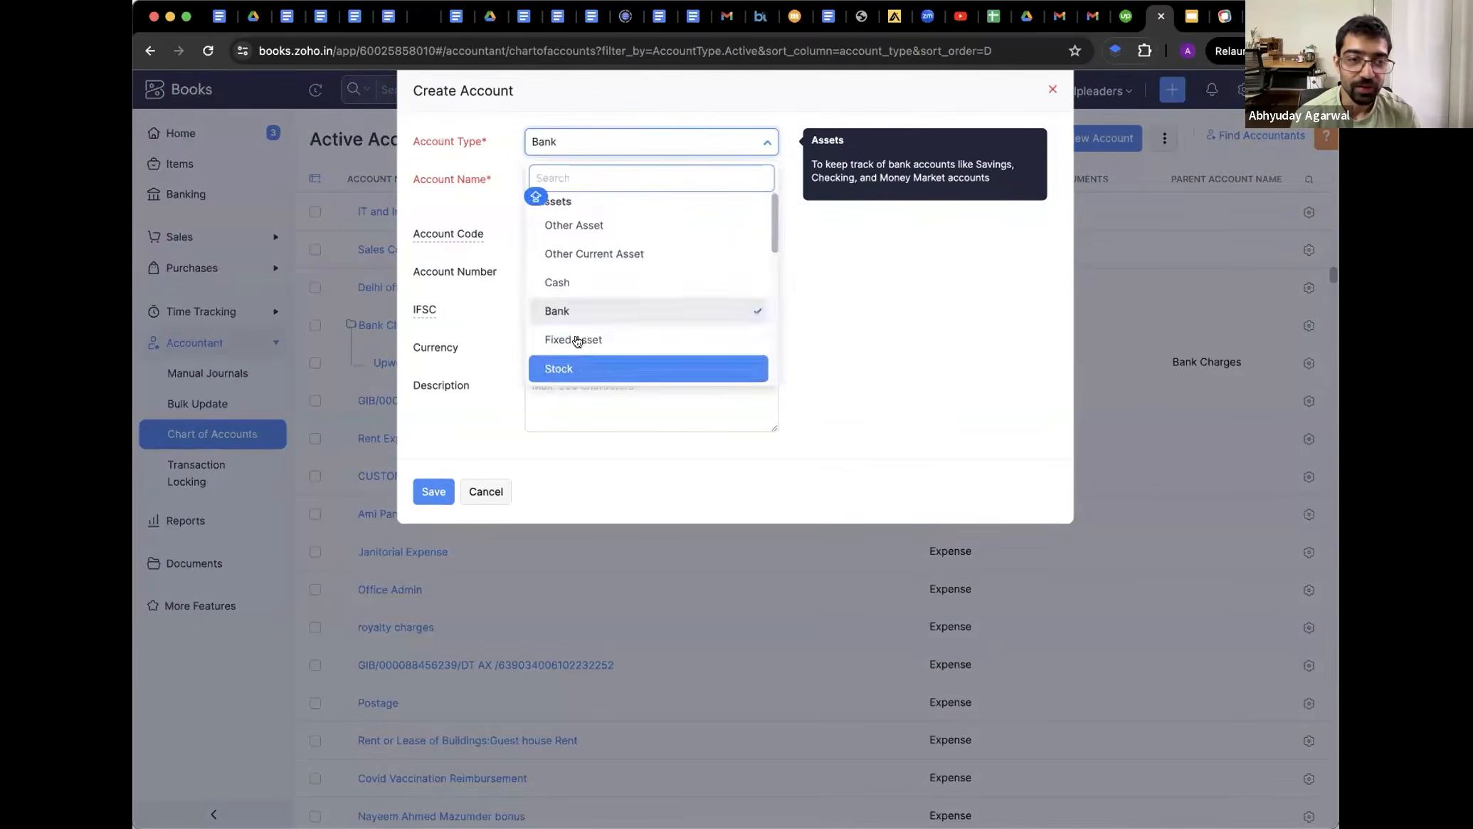
left_click(577, 308)
left_click(572, 146)
left_click(585, 309)
left_click(577, 148)
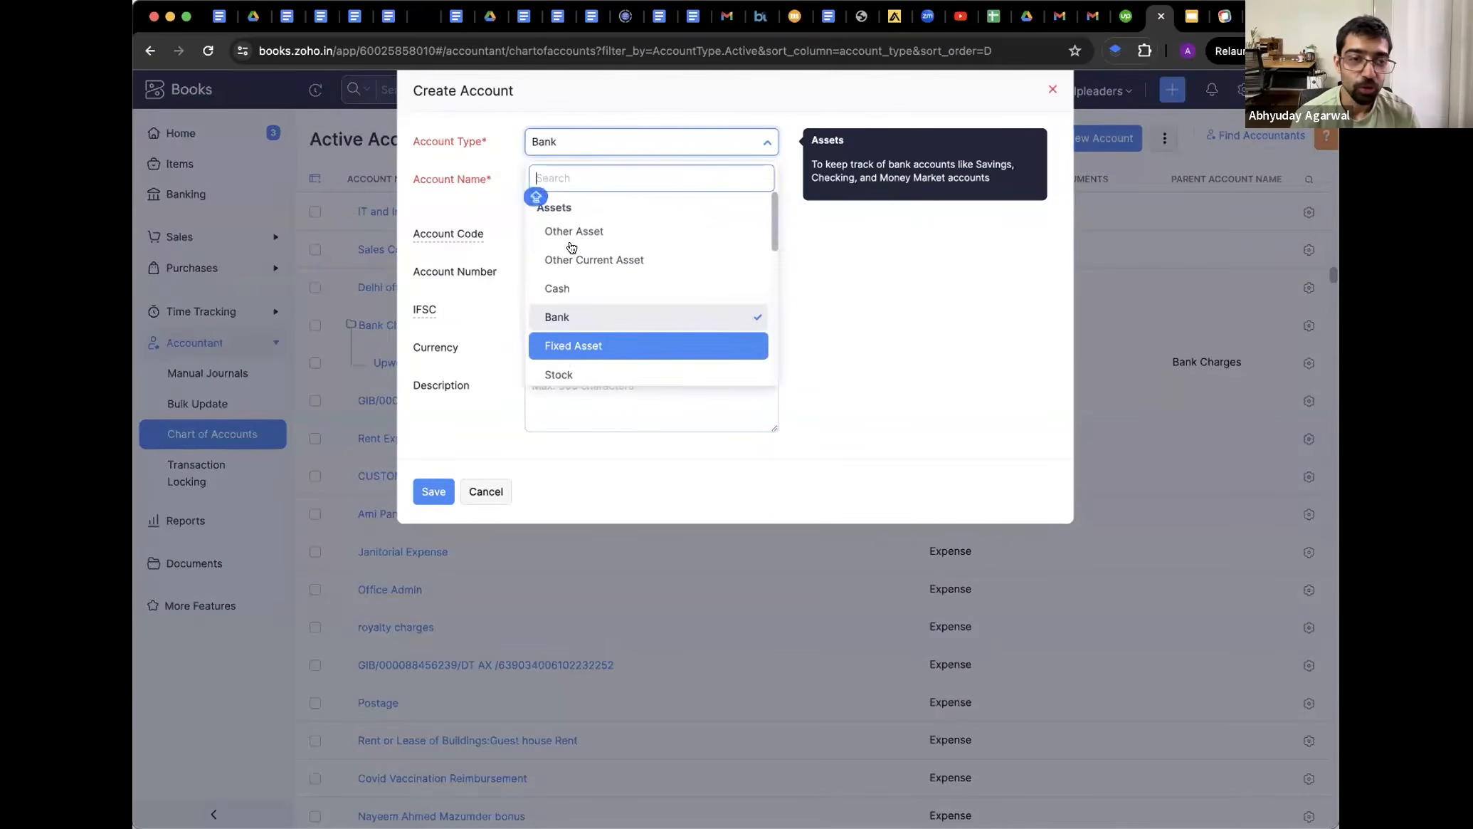
left_click(563, 370)
Name it 'Hard copy materials', code 100, describe it as US bookkeeping course hard copies, and save
triple_click(556, 182)
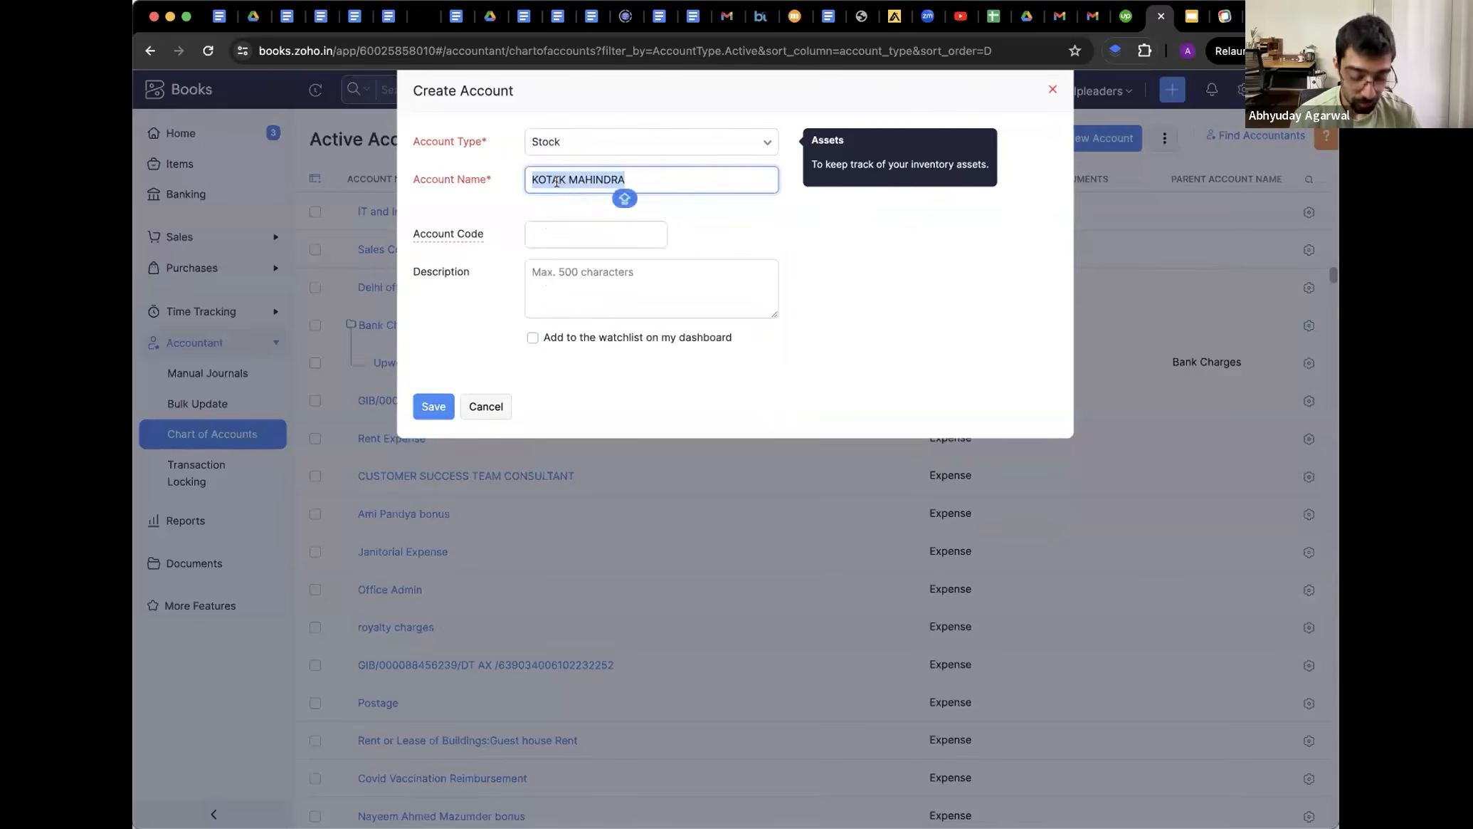
type("Hard copy materials")
key("Tab")
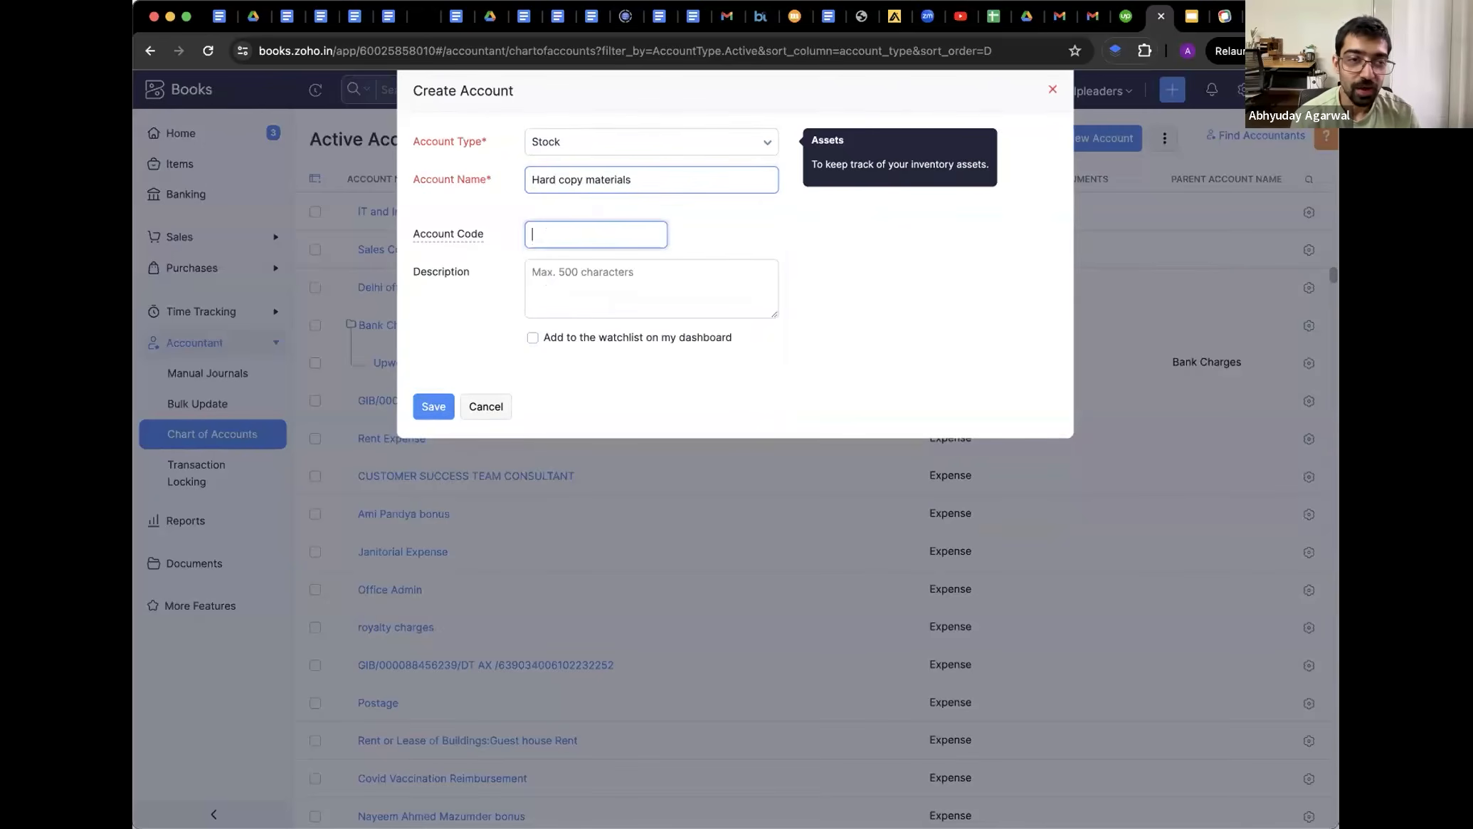
type("100")
key("Tab")
type("Hard copy ies of US bookkeeping course")
left_click(435, 411)
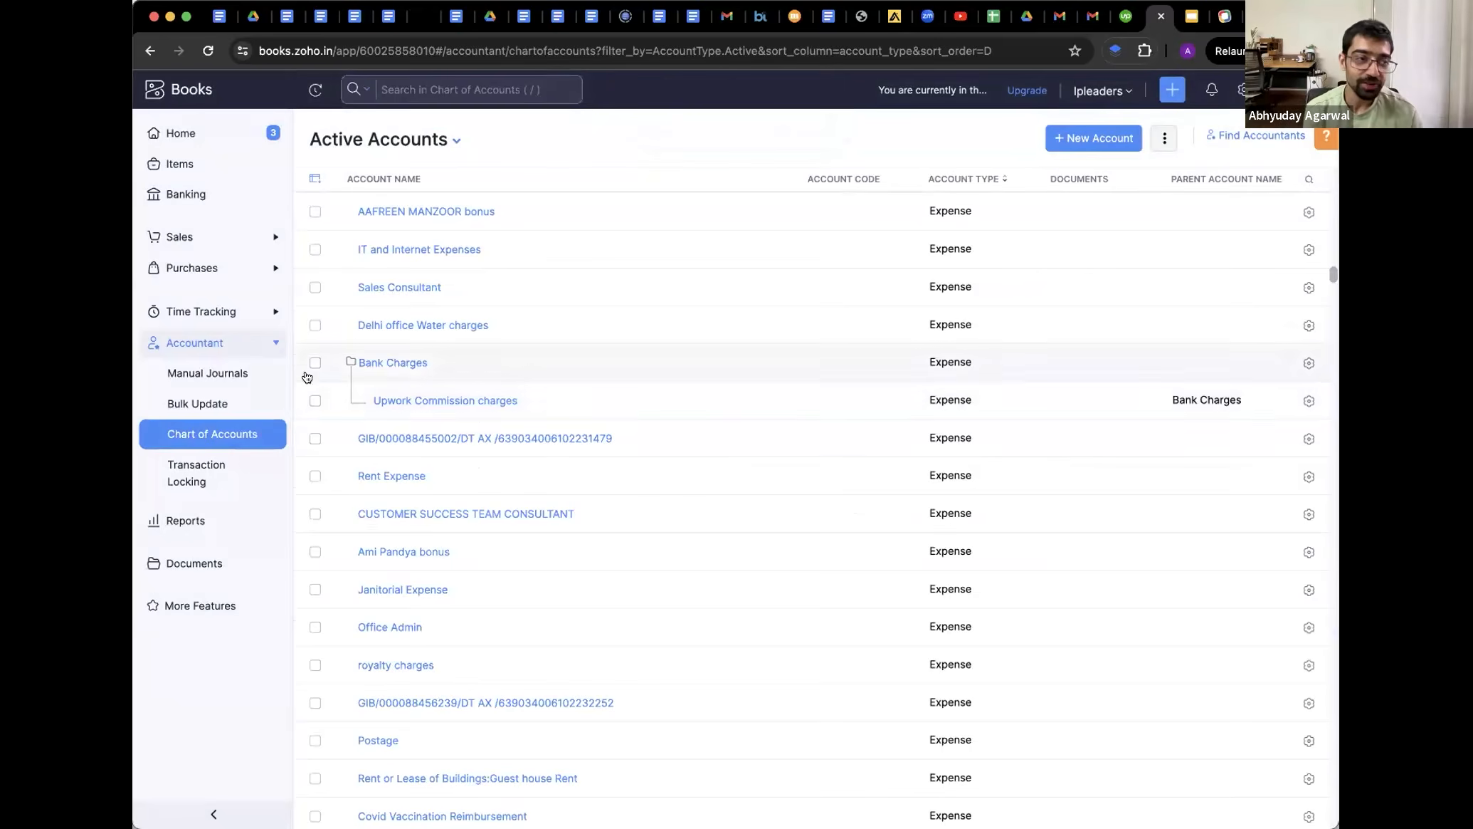
Expand Sales and Purchases, visit Customers, then open the Quotes list under Sales
left_click(198, 240)
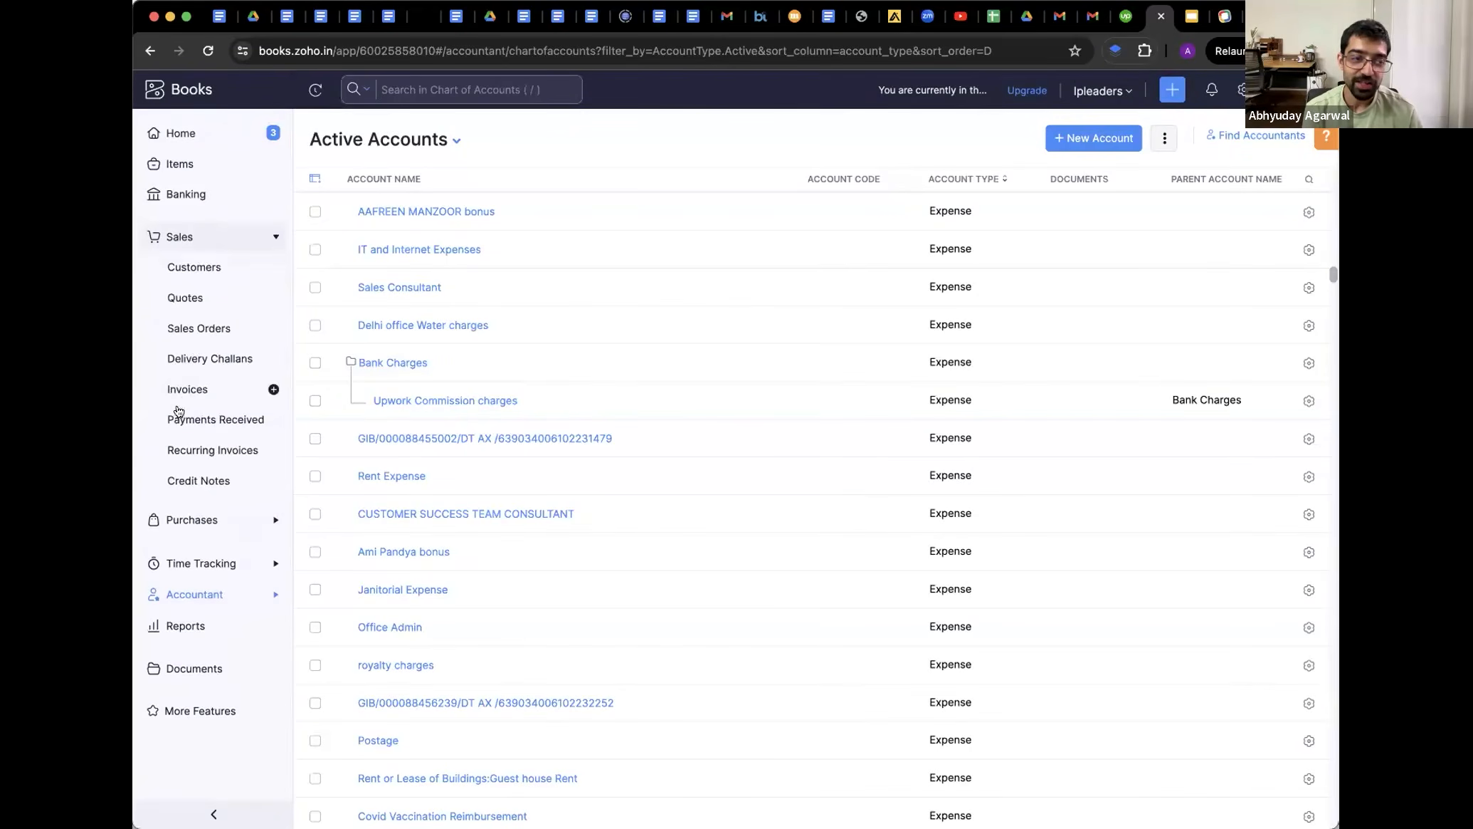
left_click(189, 524)
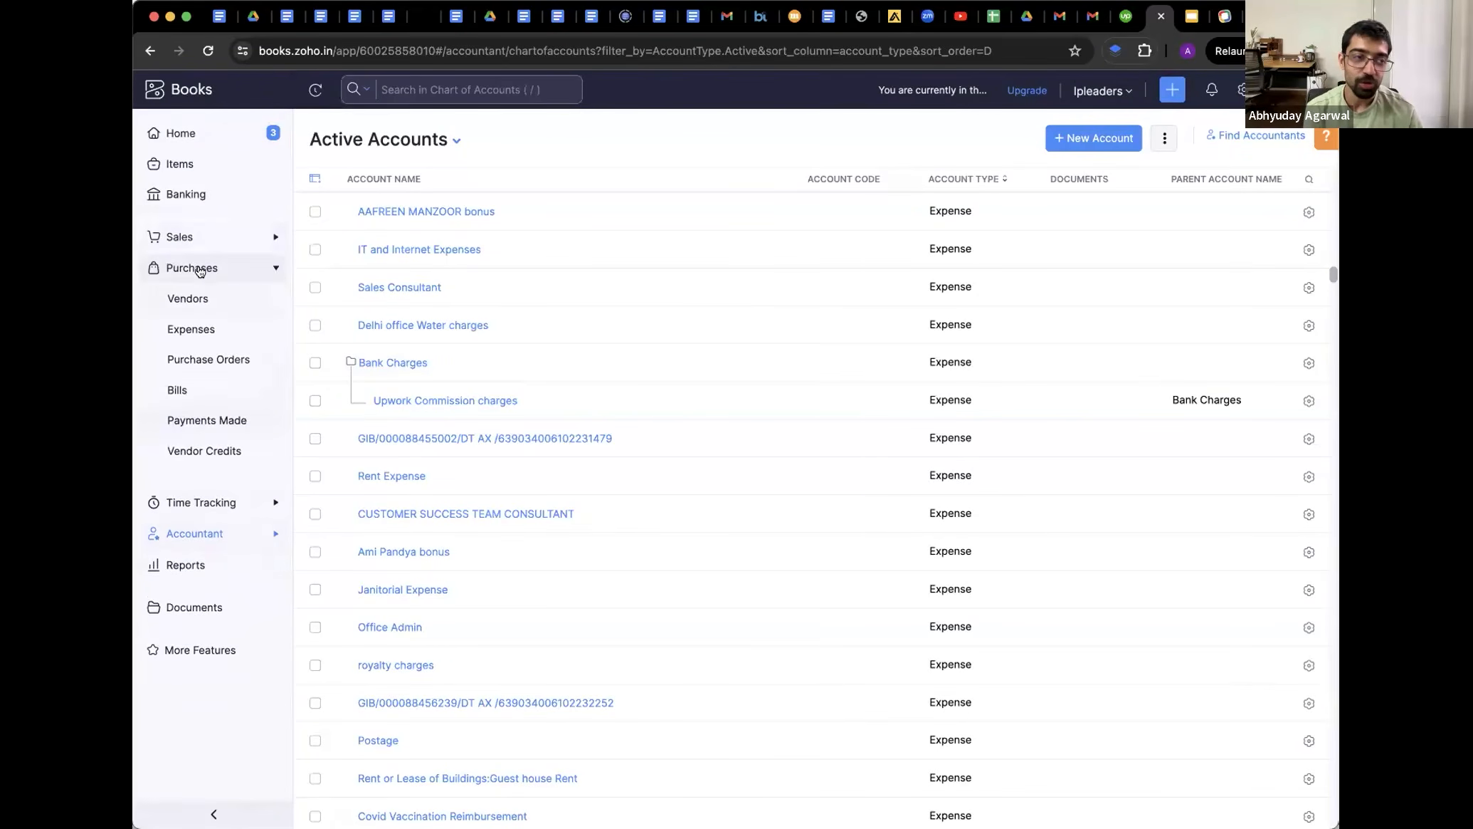
left_click(192, 238)
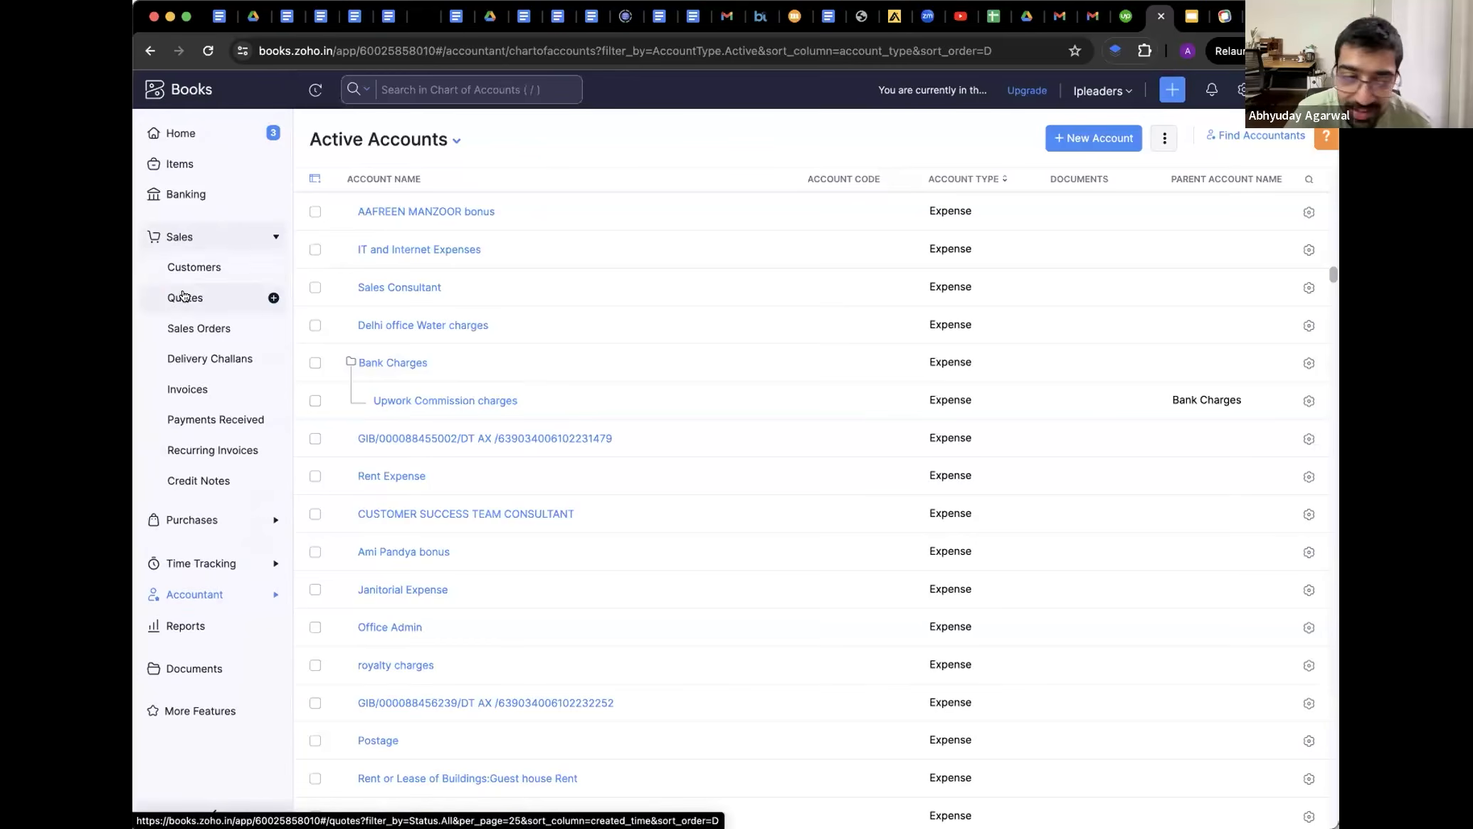
left_click(184, 273)
left_click(178, 297)
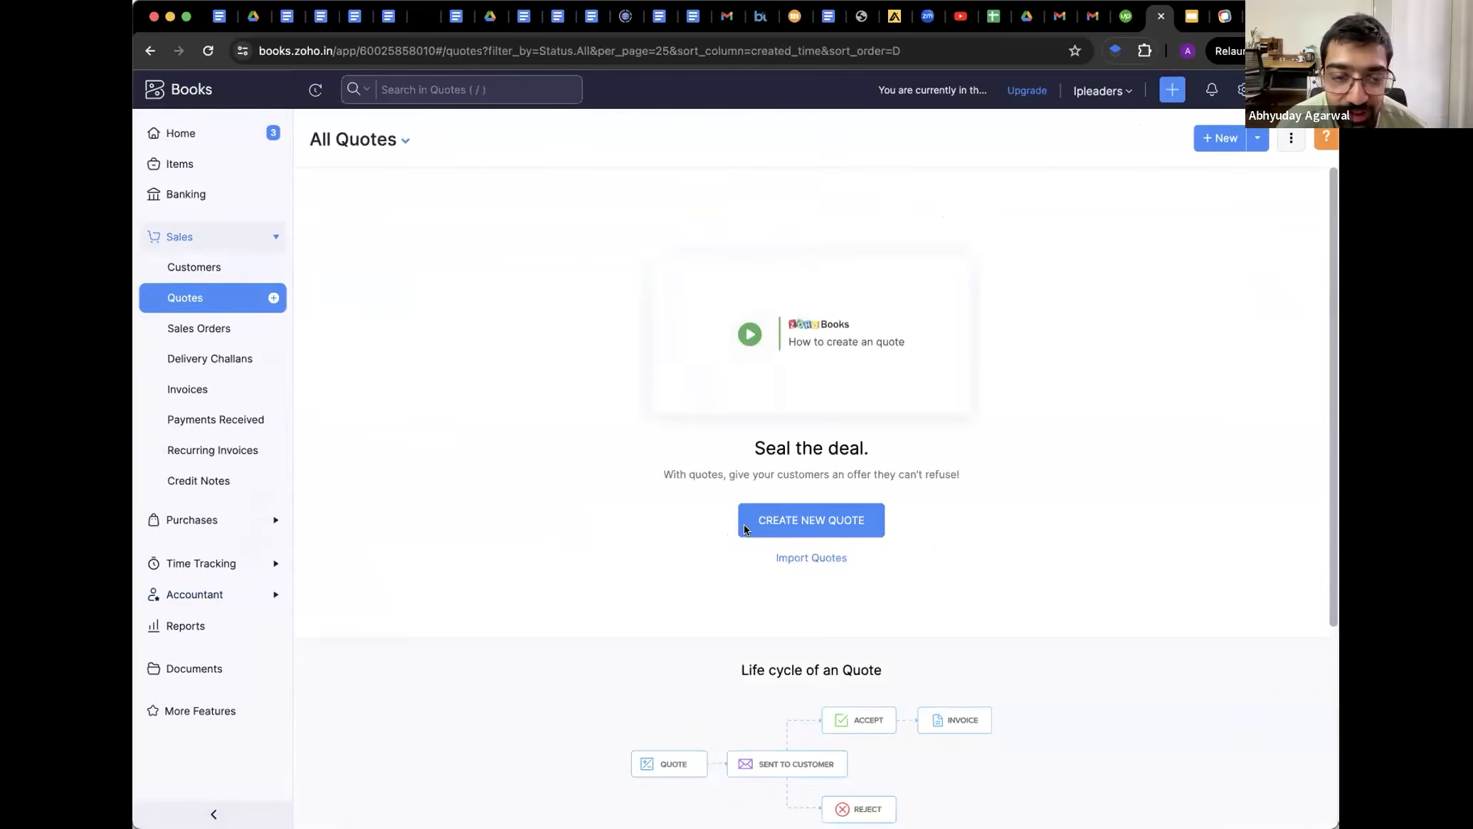
Start new quote QT-000001 and choose New Customer from the Customer Name list
left_click(744, 527)
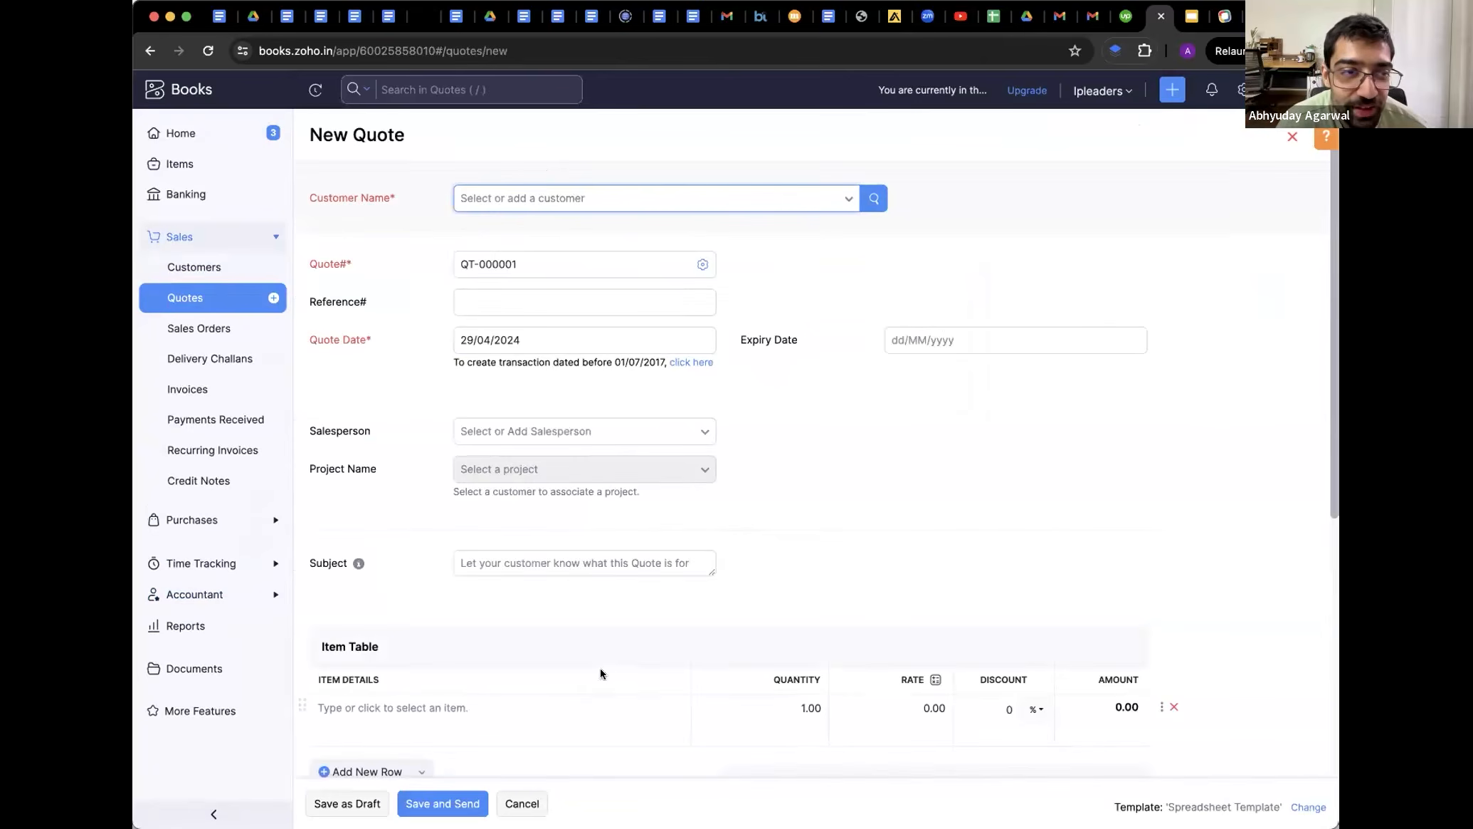
left_click(526, 199)
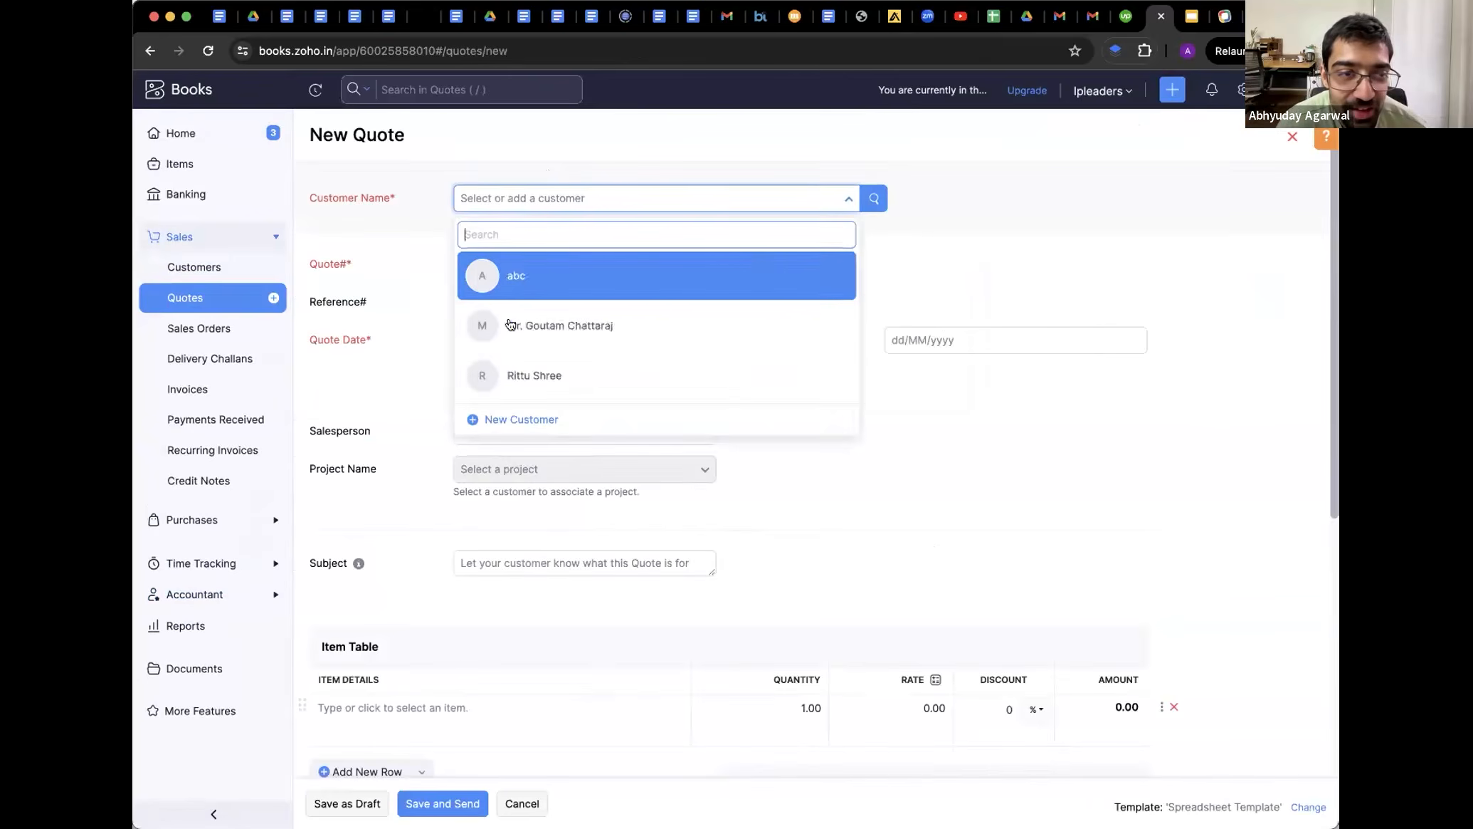
left_click(515, 419)
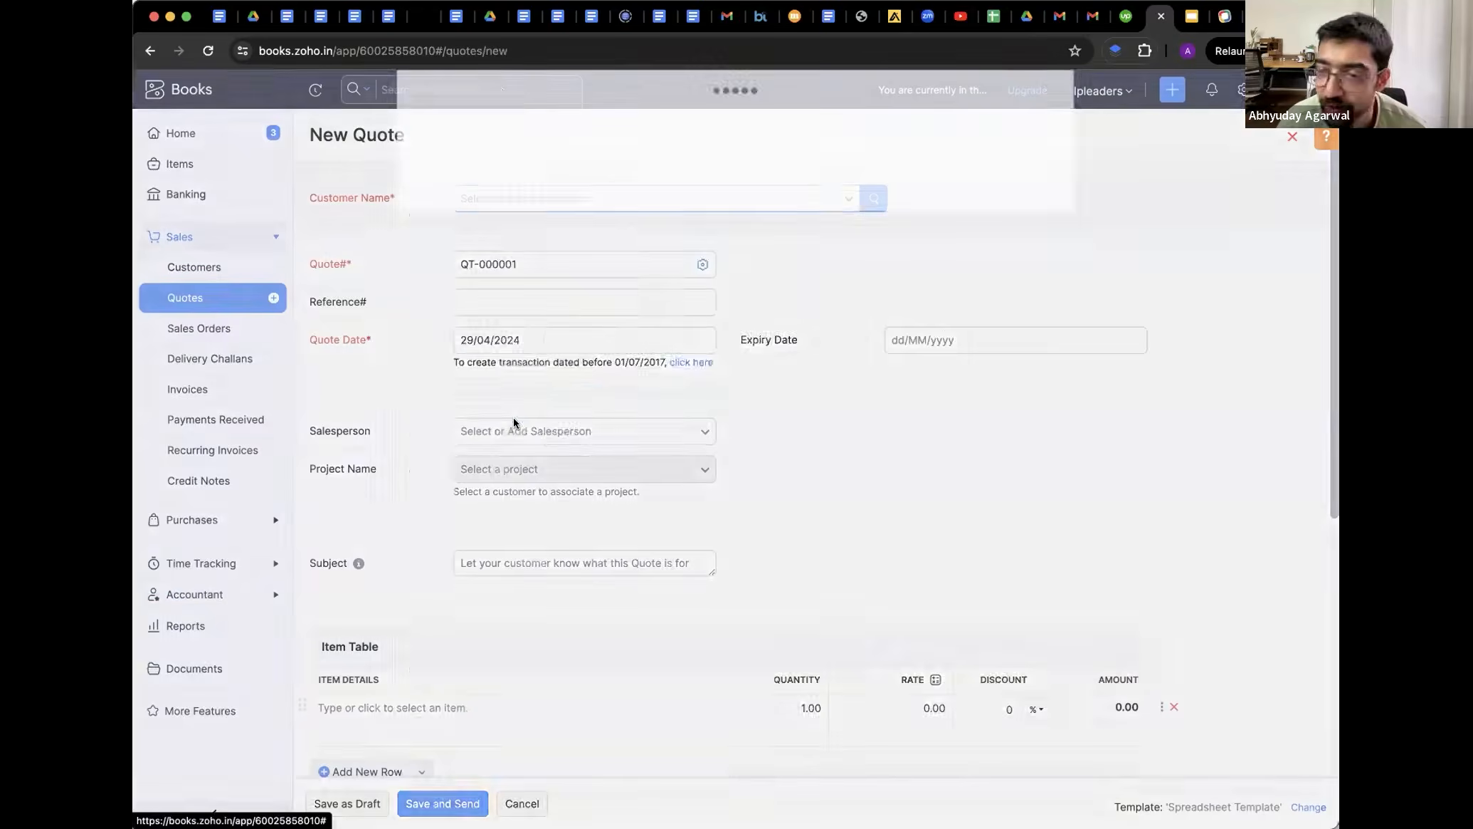
Create an individual customer with its display name, first name and last name, and save it
left_click(631, 140)
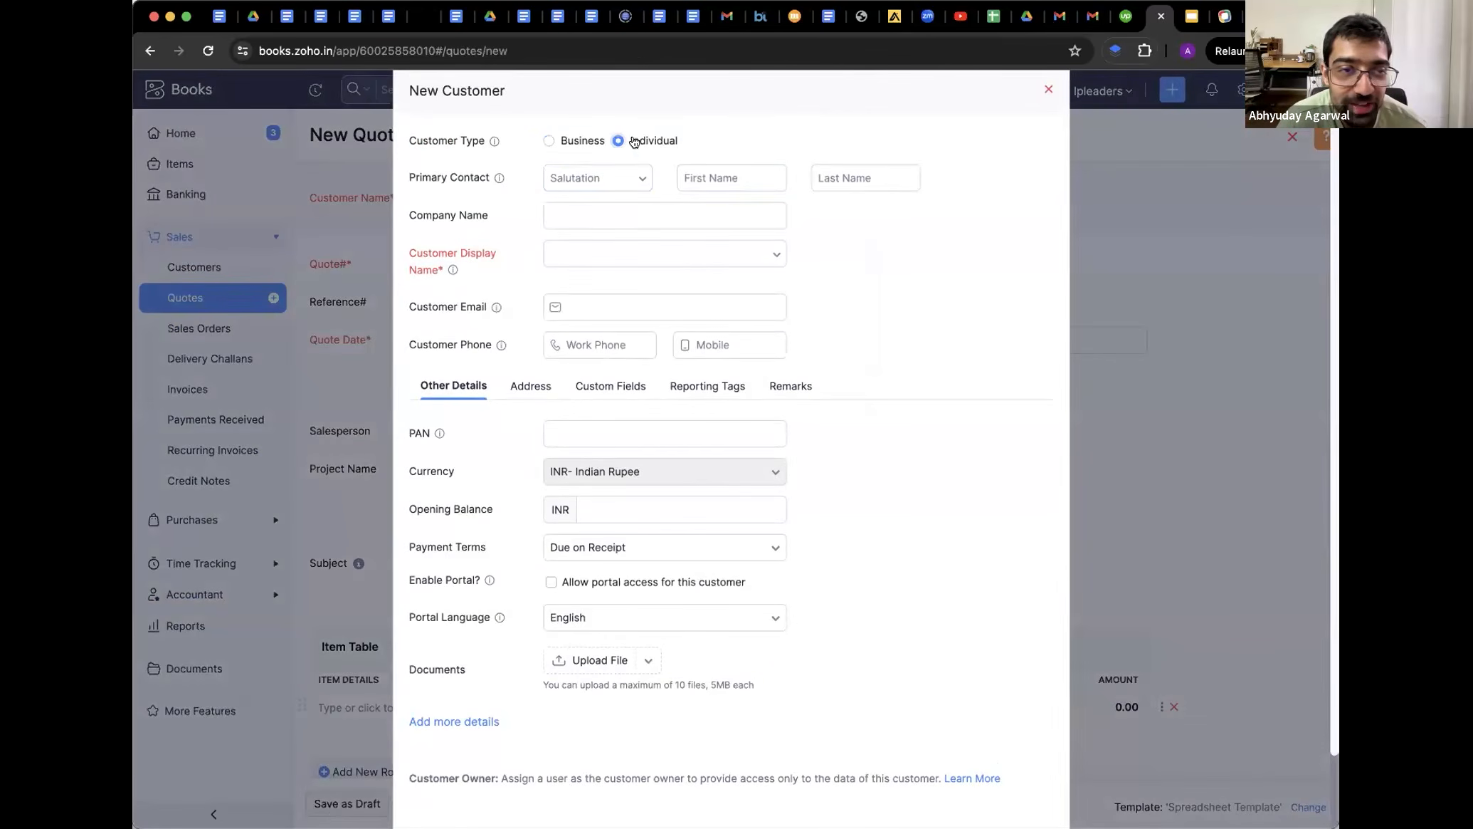
left_click(562, 250)
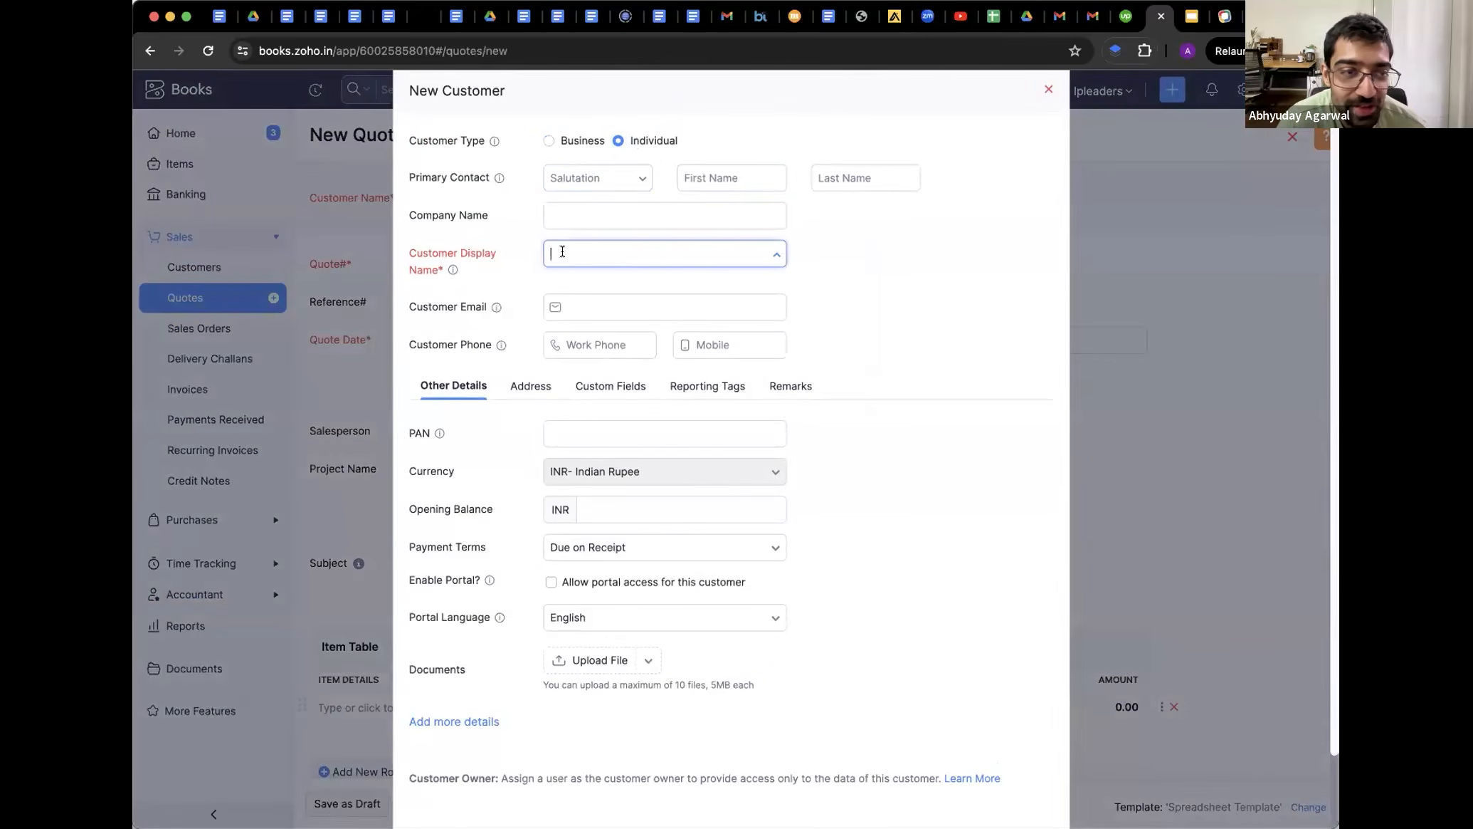
type("Manoj")
left_click(705, 179)
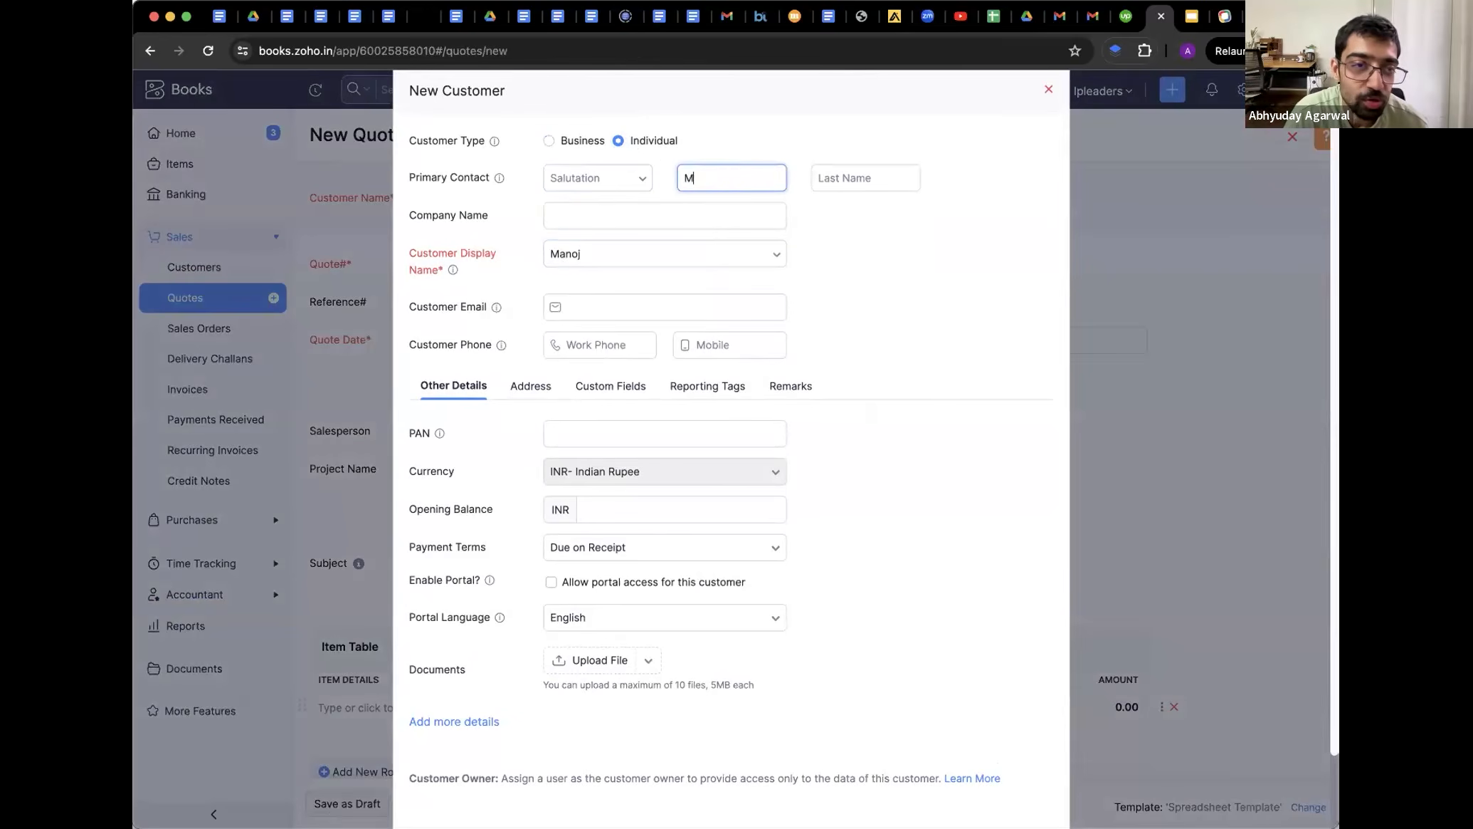
key("Tab")
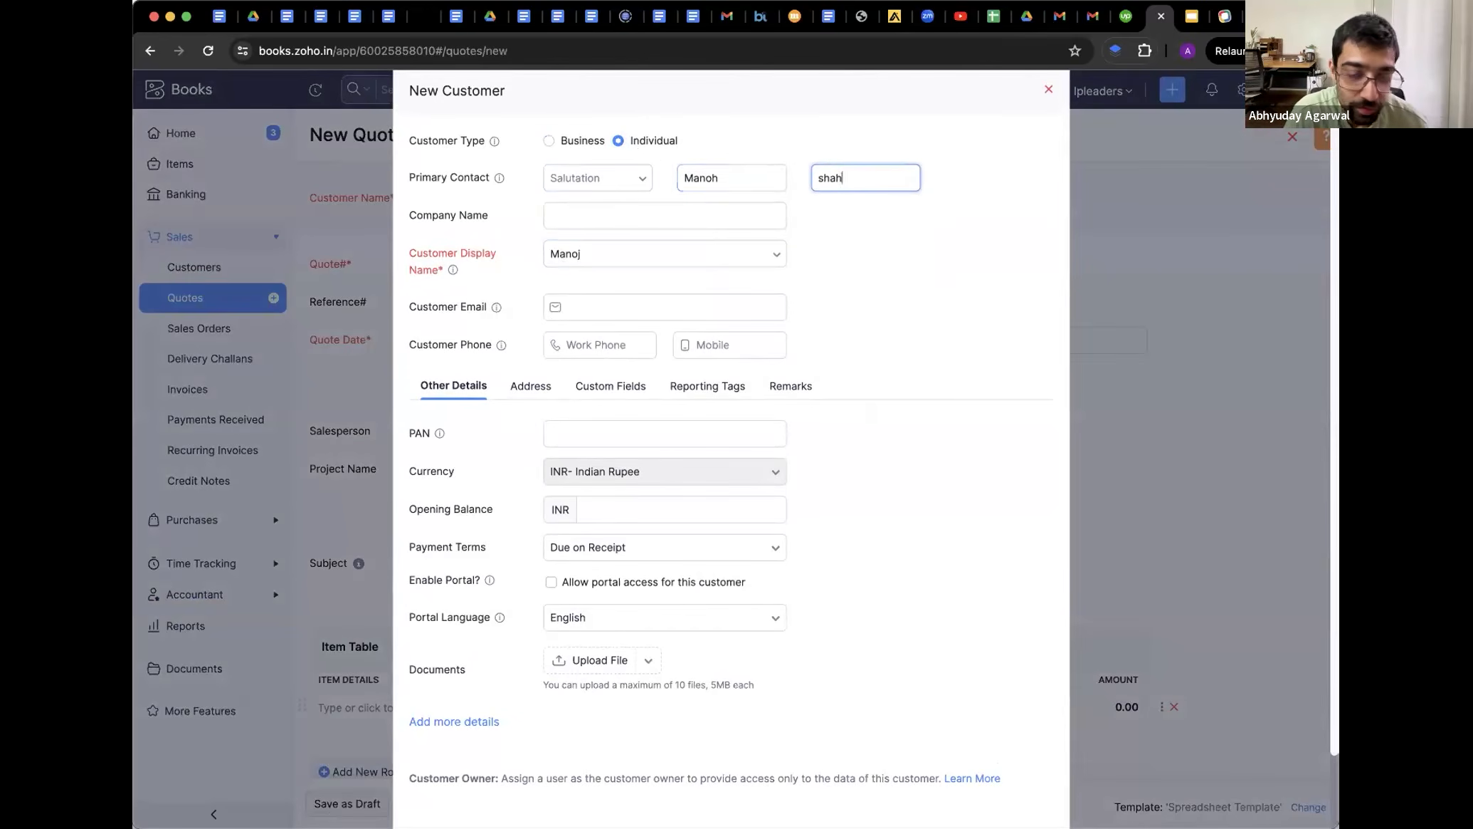
scroll(688, 328, "down", 2)
left_click(449, 786)
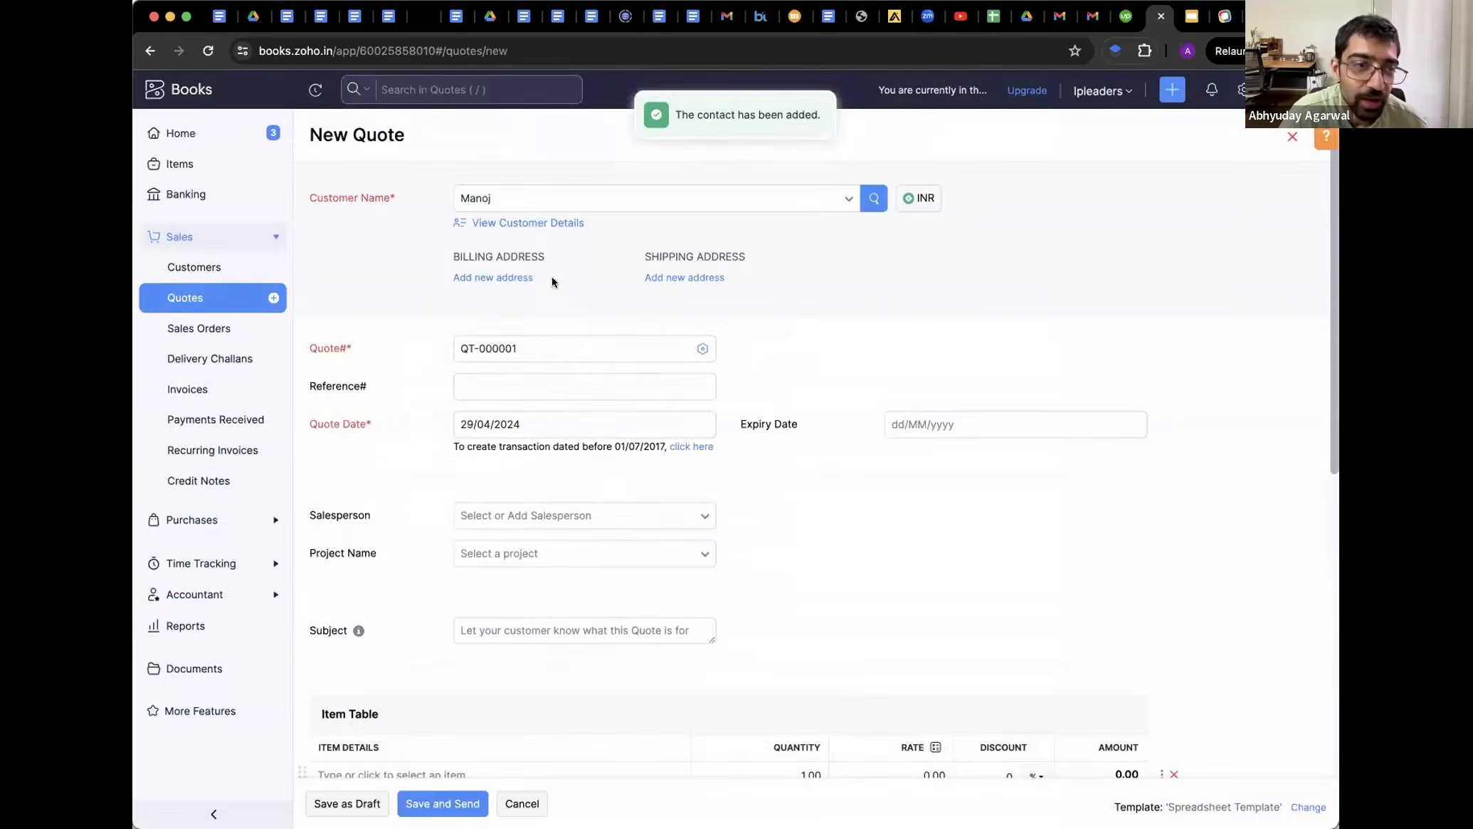
Scroll through the quote form, then head to Invoices, triggering the unsaved-changes warning
scroll(430, 470, "down", 3)
scroll(435, 486, "down", 5)
scroll(525, 257, "up", 1)
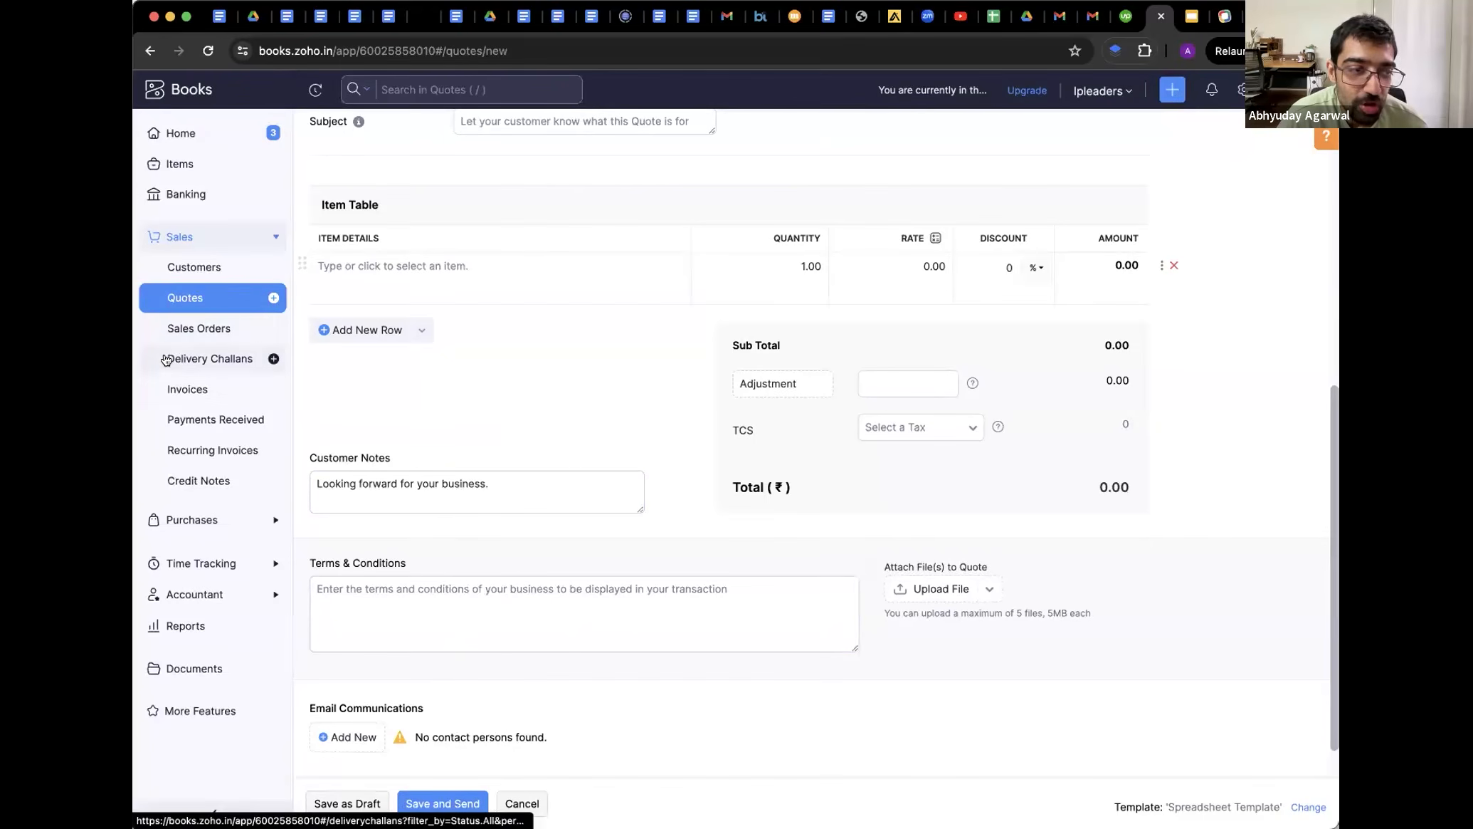
left_click(172, 397)
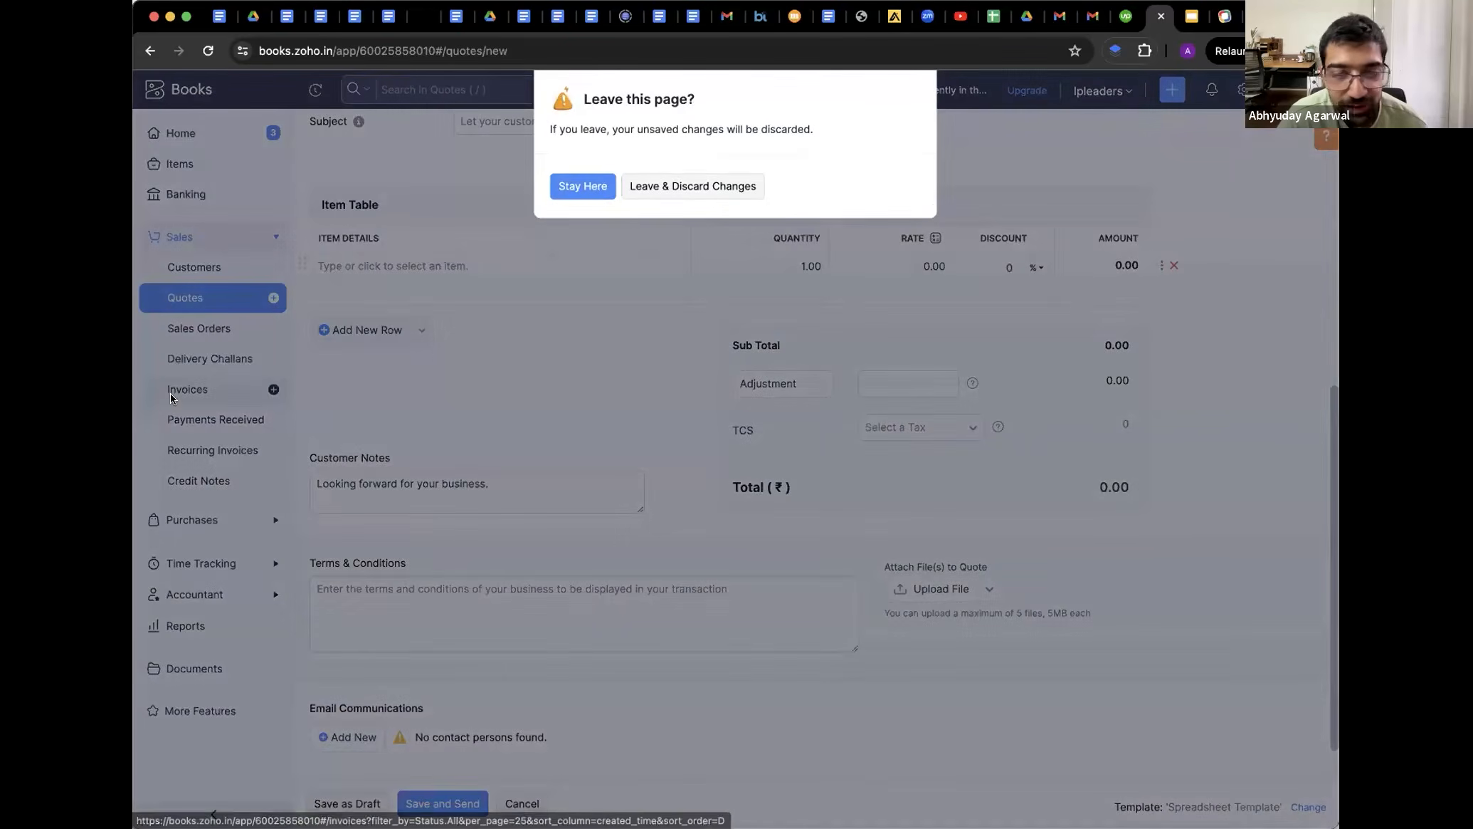
Discard the draft quote, go to Credit Notes, and expand the Purchases section
left_click(692, 186)
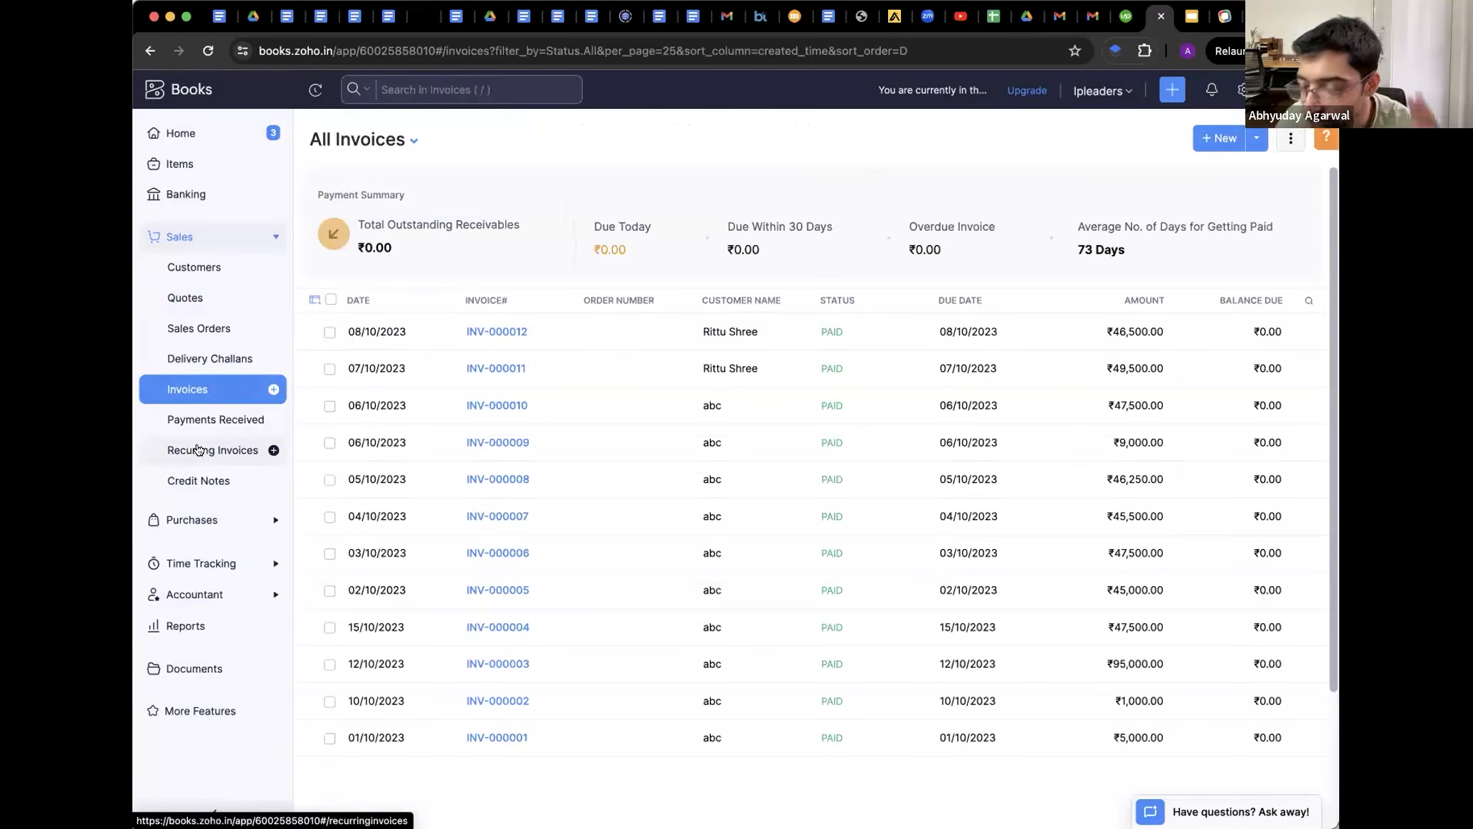
left_click(183, 479)
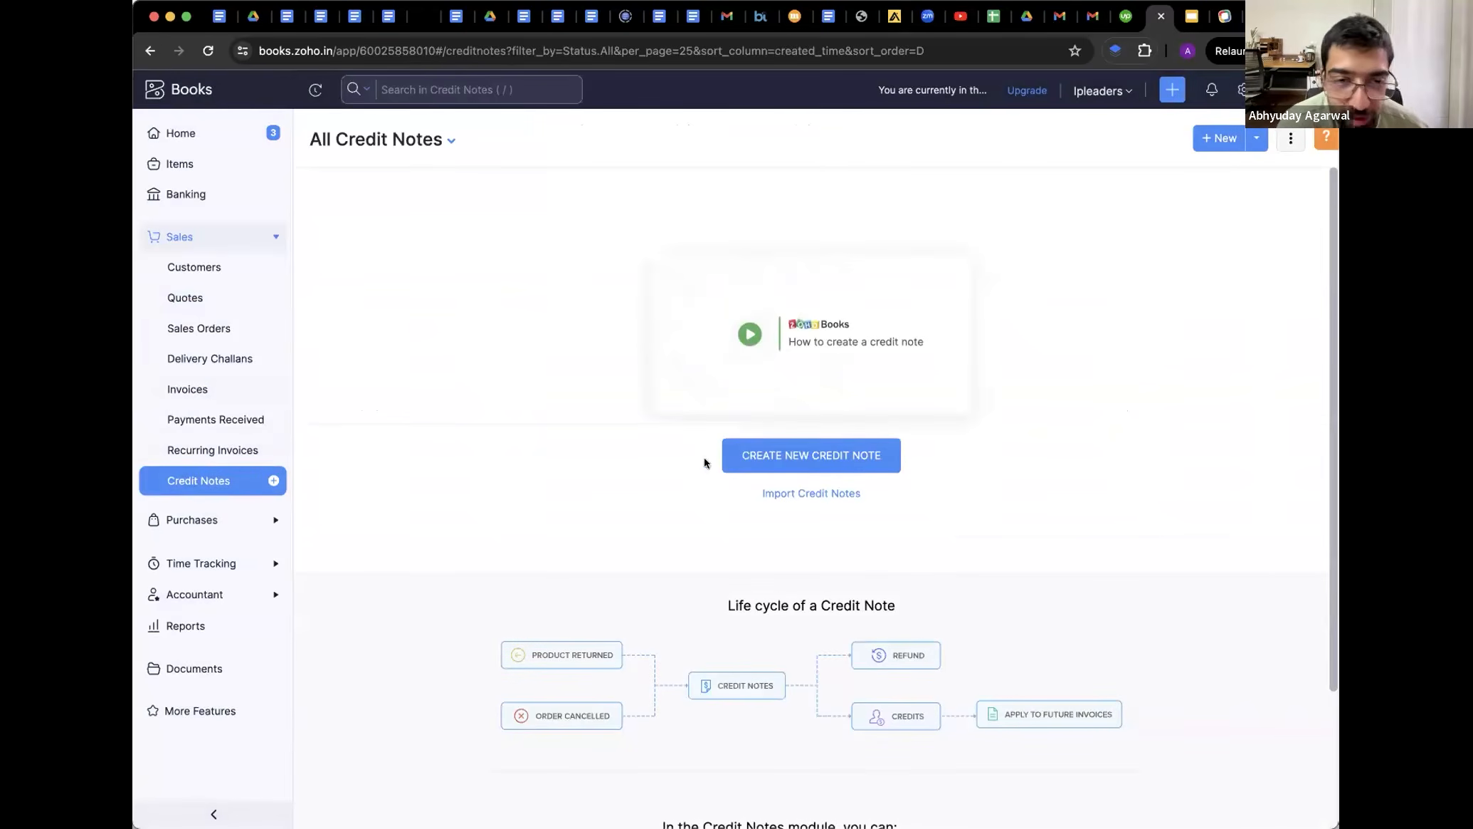
left_click(183, 520)
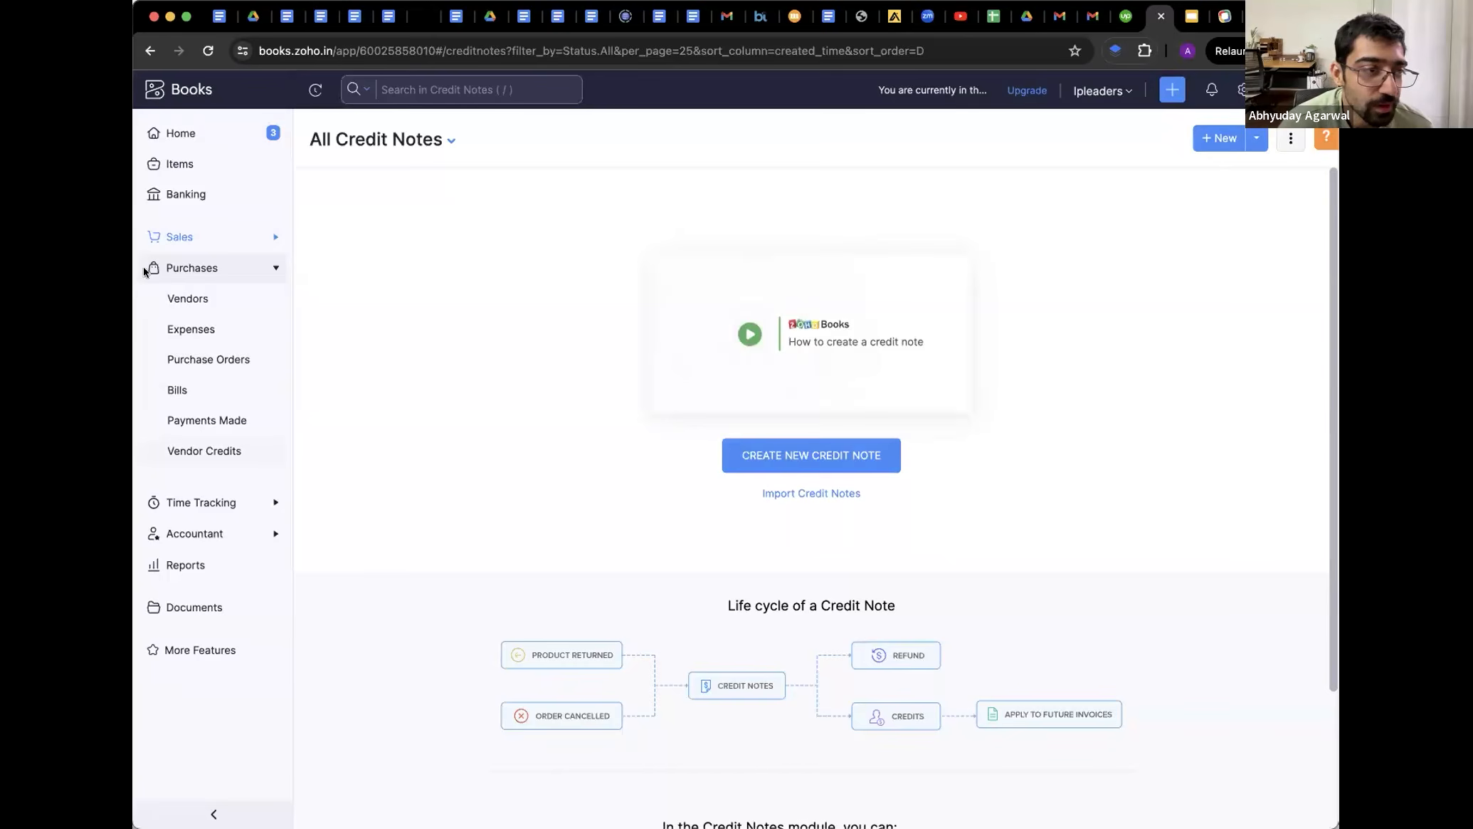
Browse the vendor list, then open Bills, which shows no overdue bills
left_click(172, 297)
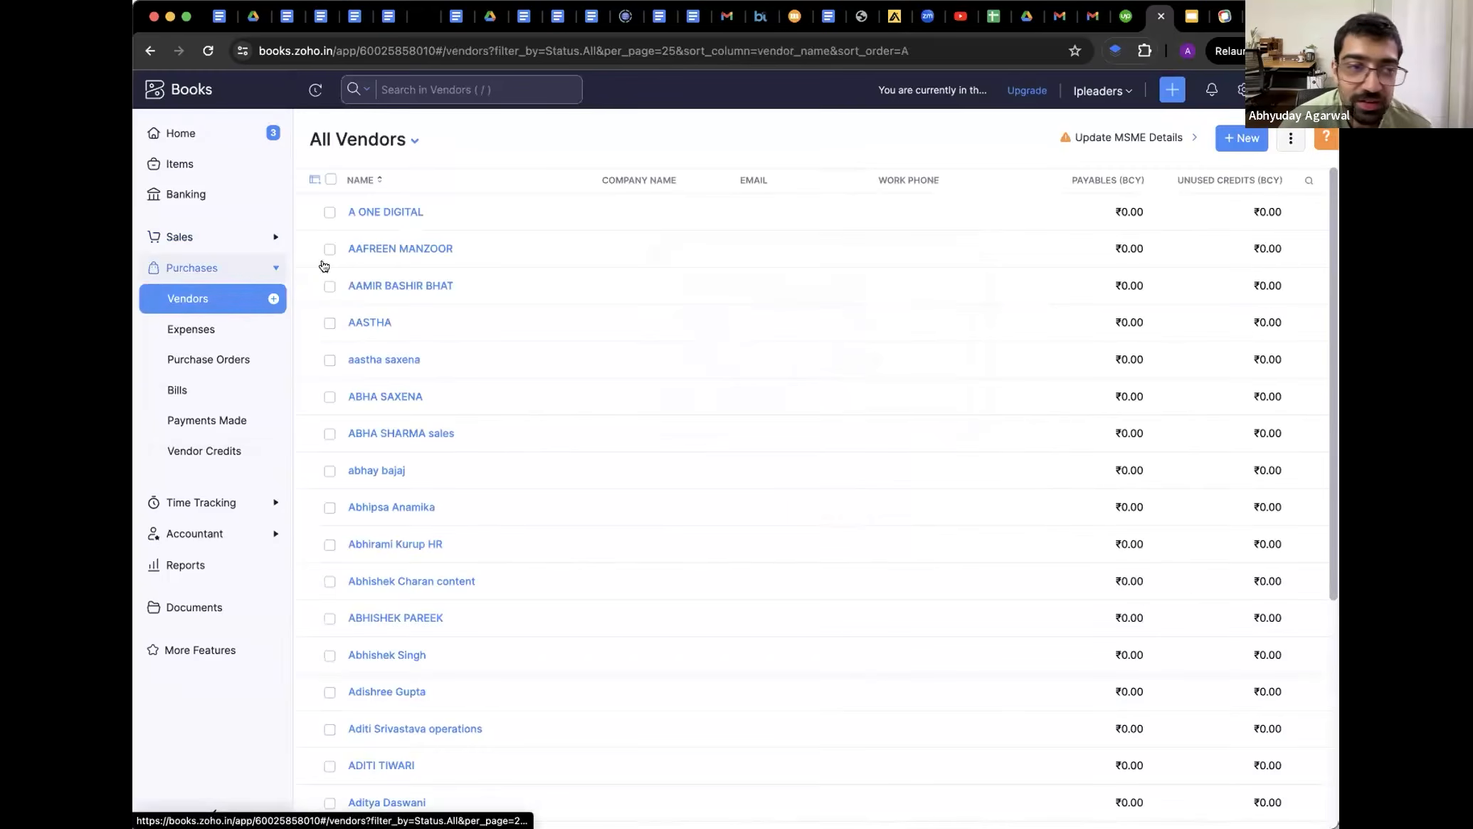
scroll(748, 548, "down", 5)
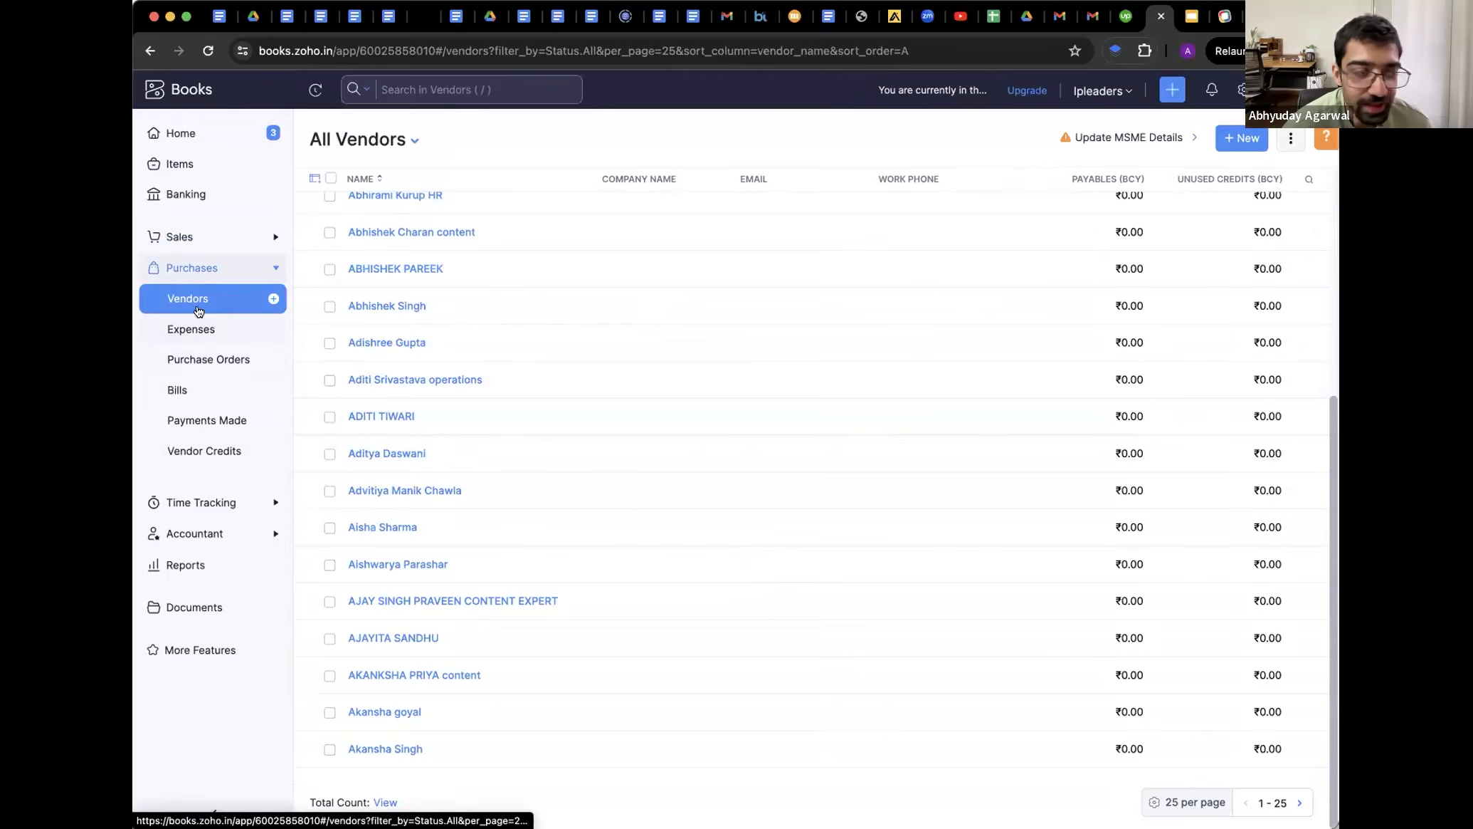
left_click(175, 387)
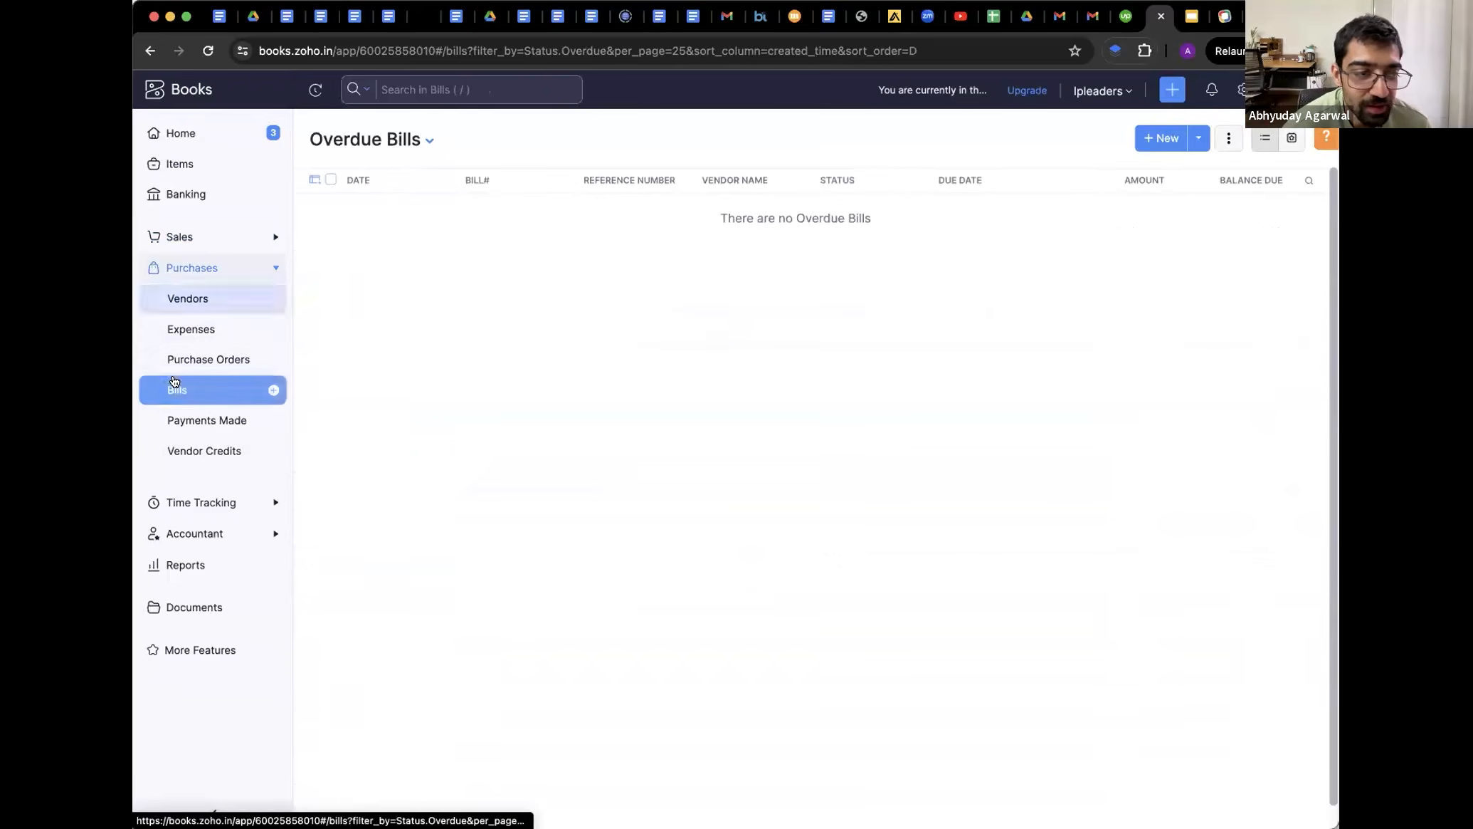
Start a new bill from vendor A ONE DIGITAL with bill number 213232 and no order number
left_click(1141, 135)
left_click(592, 200)
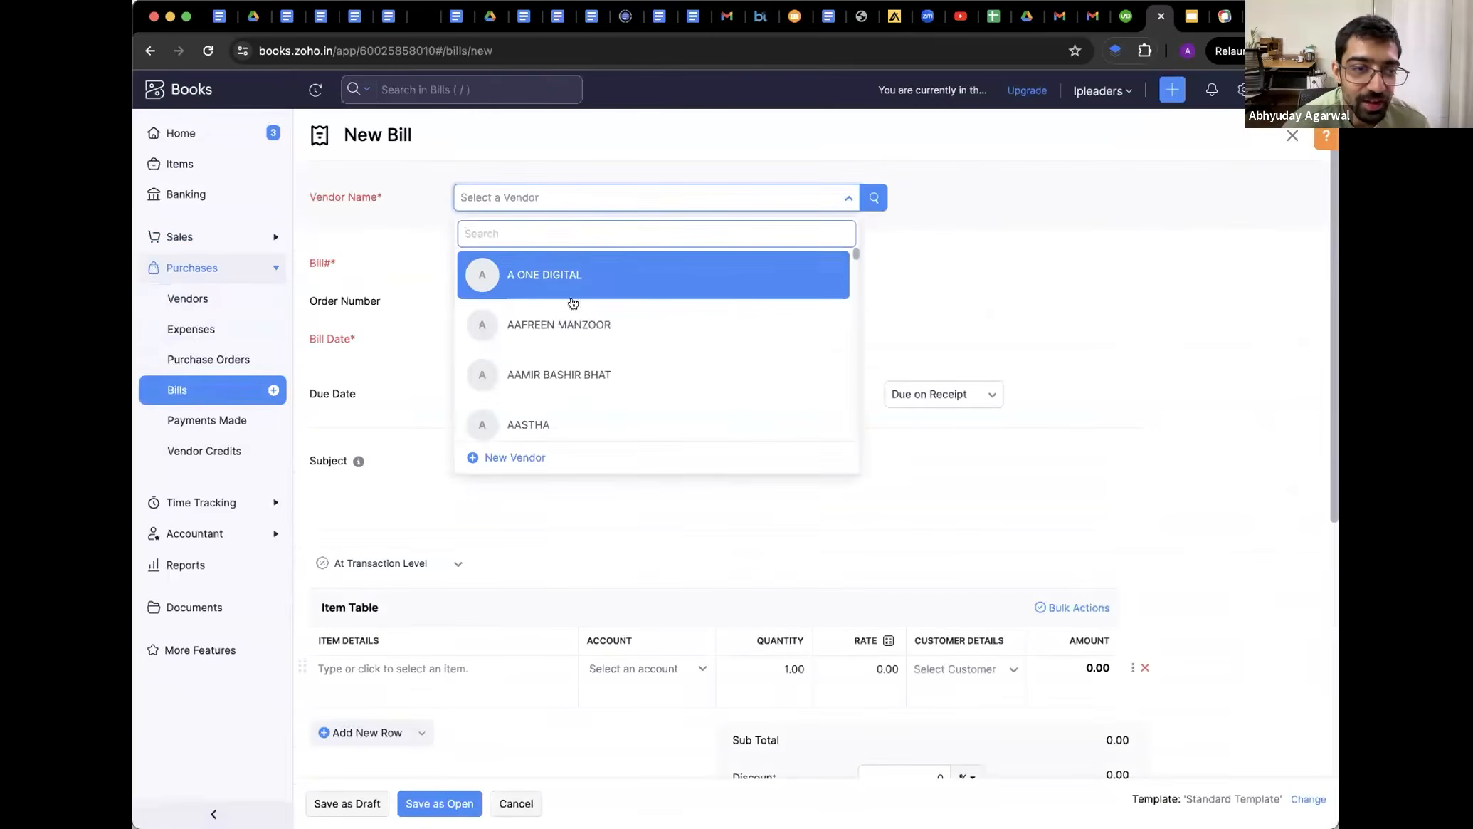
left_click(548, 277)
left_click(495, 304)
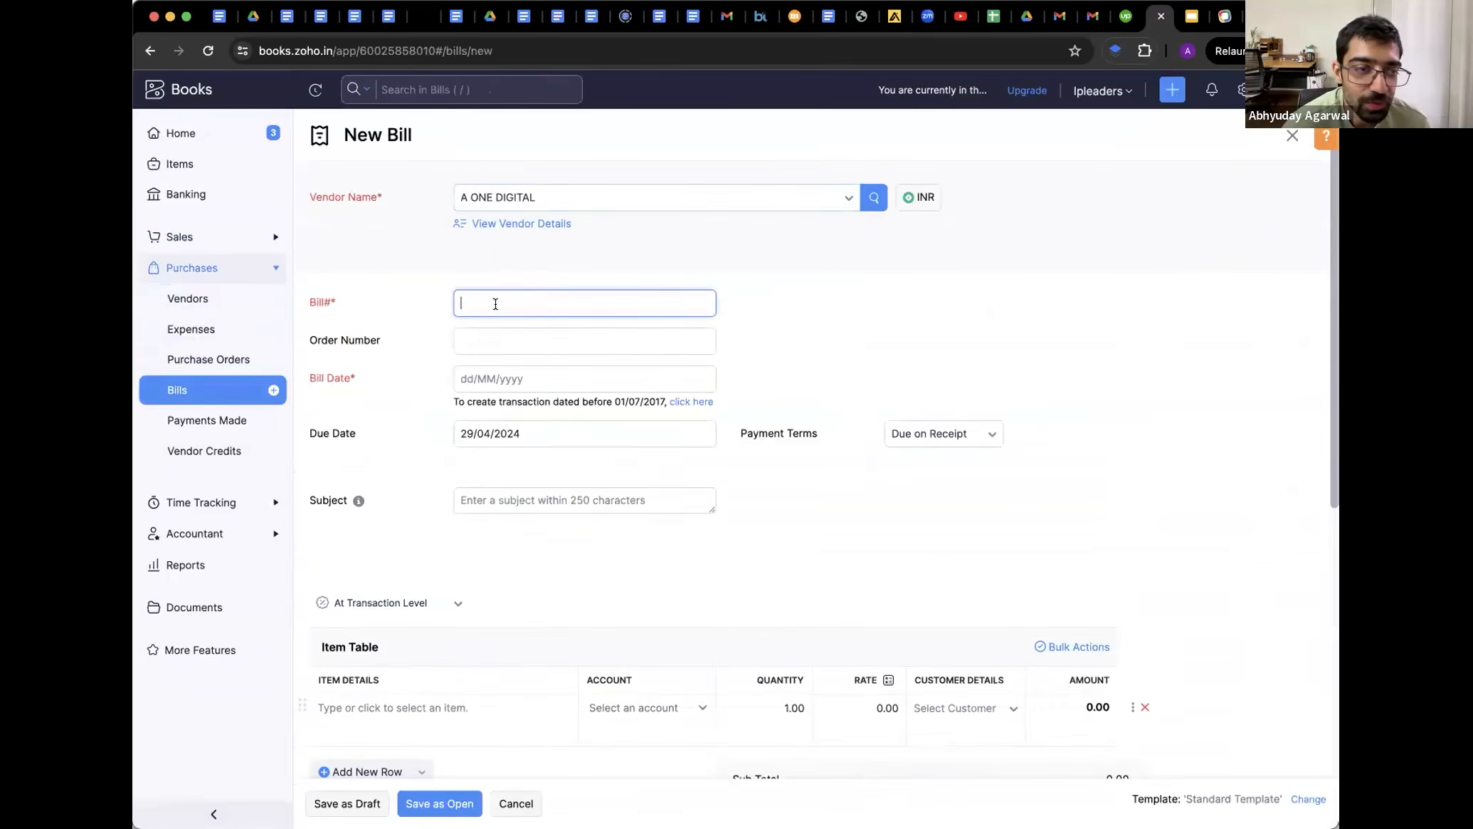
type("213232")
key("Tab")
type("Pend")
key("super+a")
key("BackSpace")
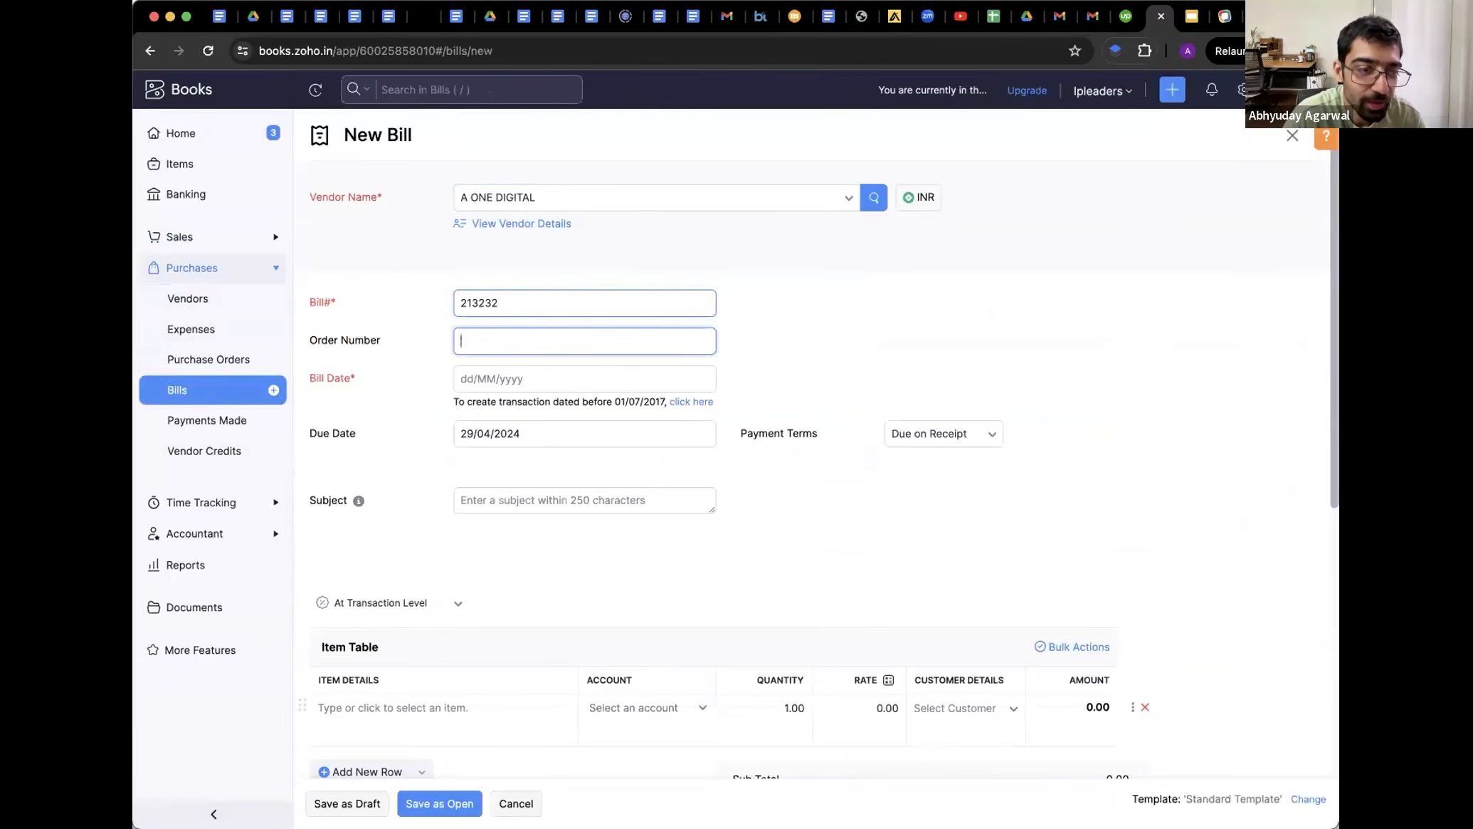
key("Tab")
Set the bill subject to 'Print order bill'
left_click(488, 506)
type("Print")
type(" order invoice")
key("alt+shift+Left")
type("bill")
Try attaching a file to the bill but cancel, then go to the Banking overview
scroll(839, 647, "down", 3)
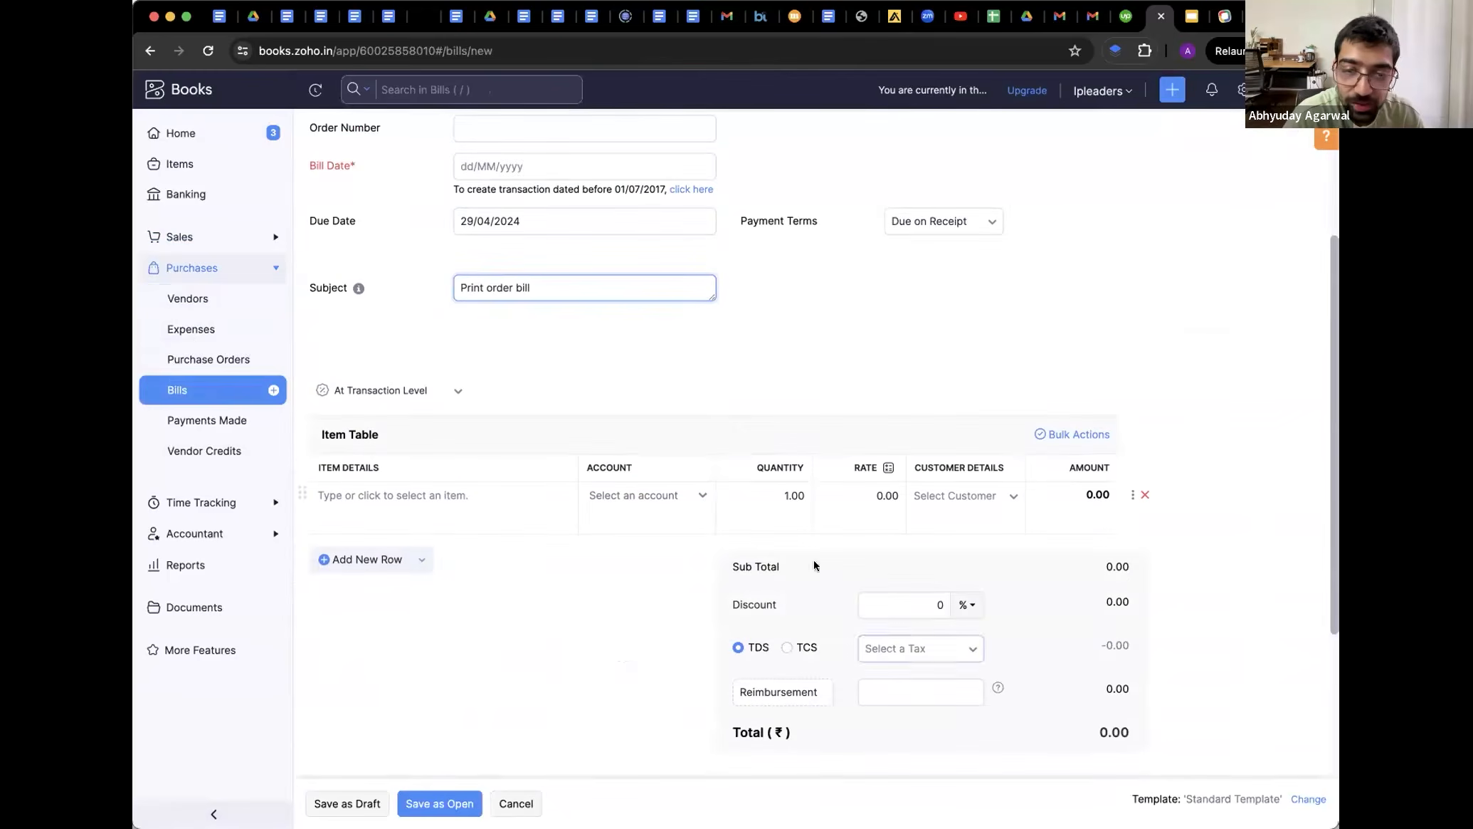
scroll(793, 625, "down", 3)
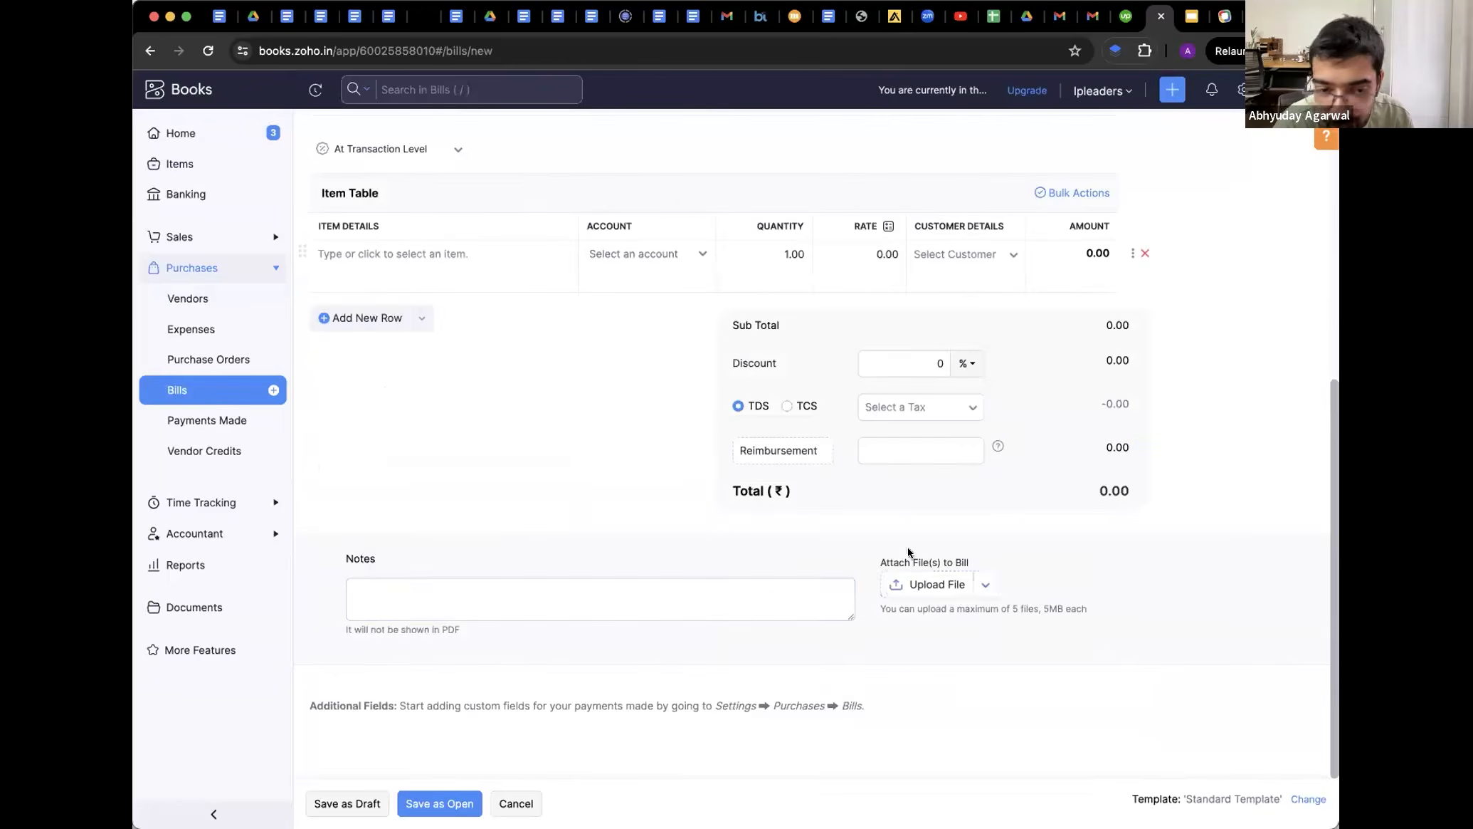
left_click(910, 585)
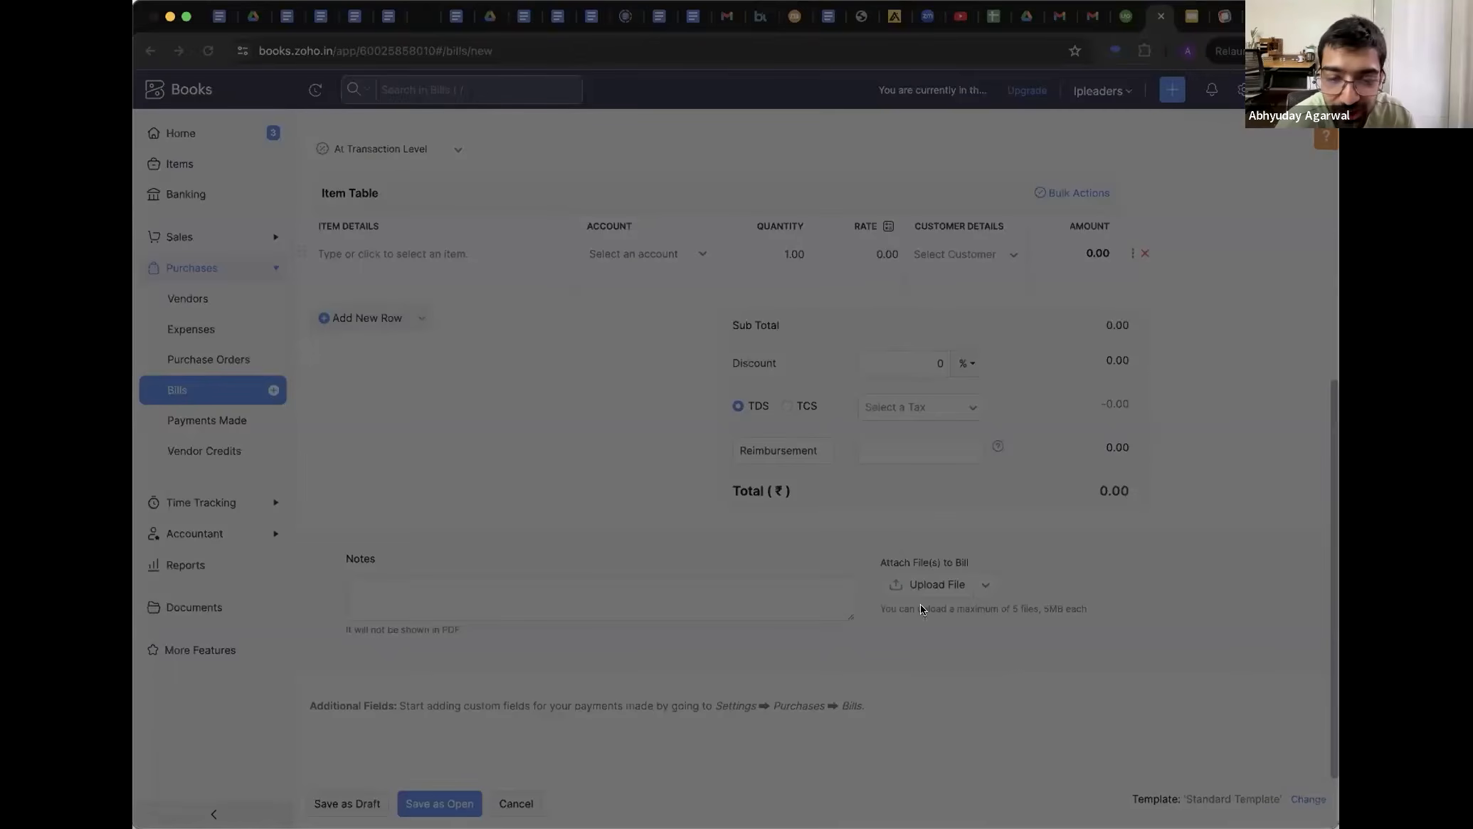
left_click(1031, 674)
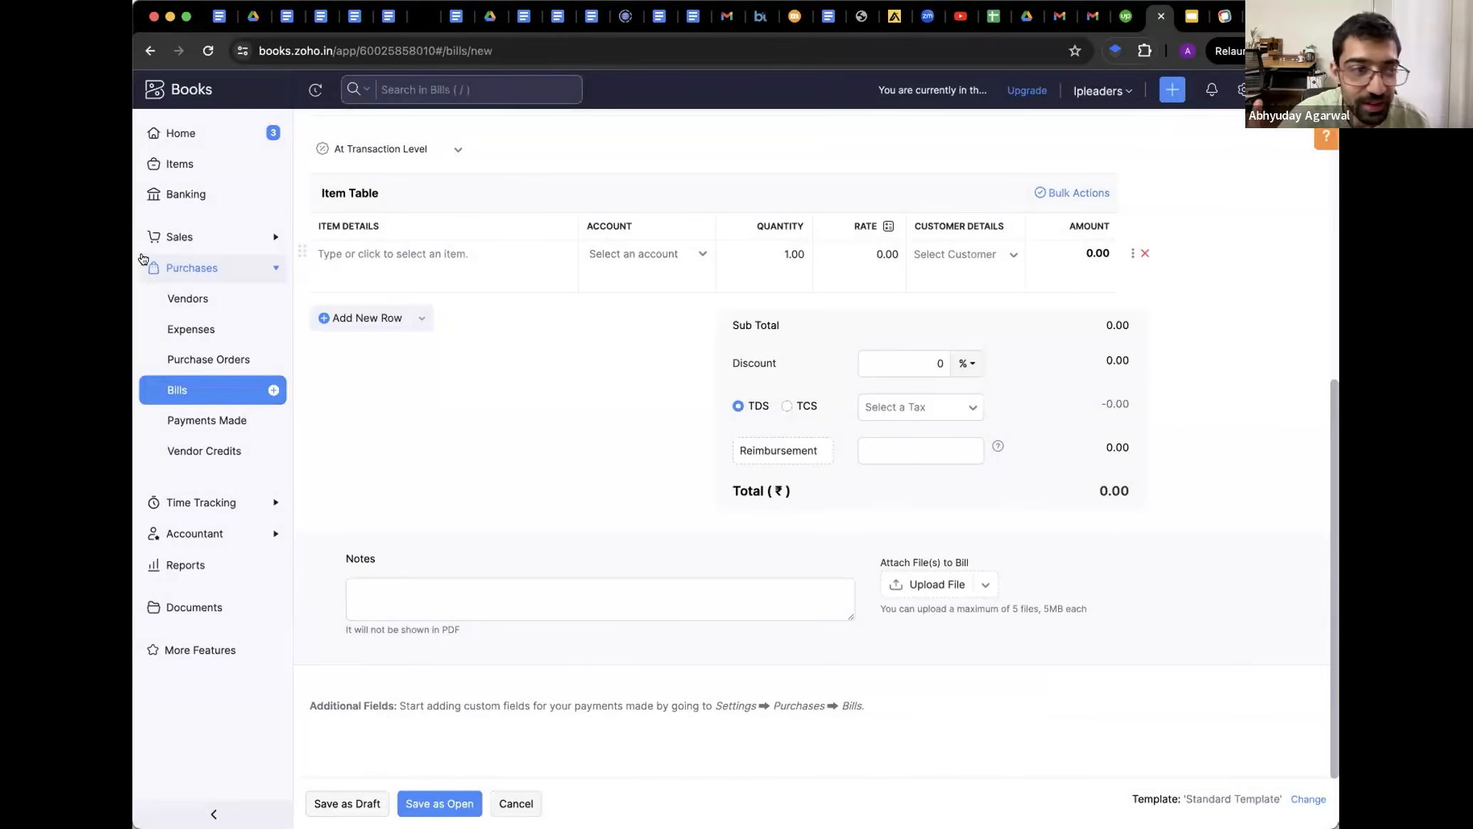
left_click(198, 196)
Open the 12 uncategorized transactions of the ICICI Bank Addictive account
scroll(566, 513, "down", 3)
scroll(567, 518, "down", 5)
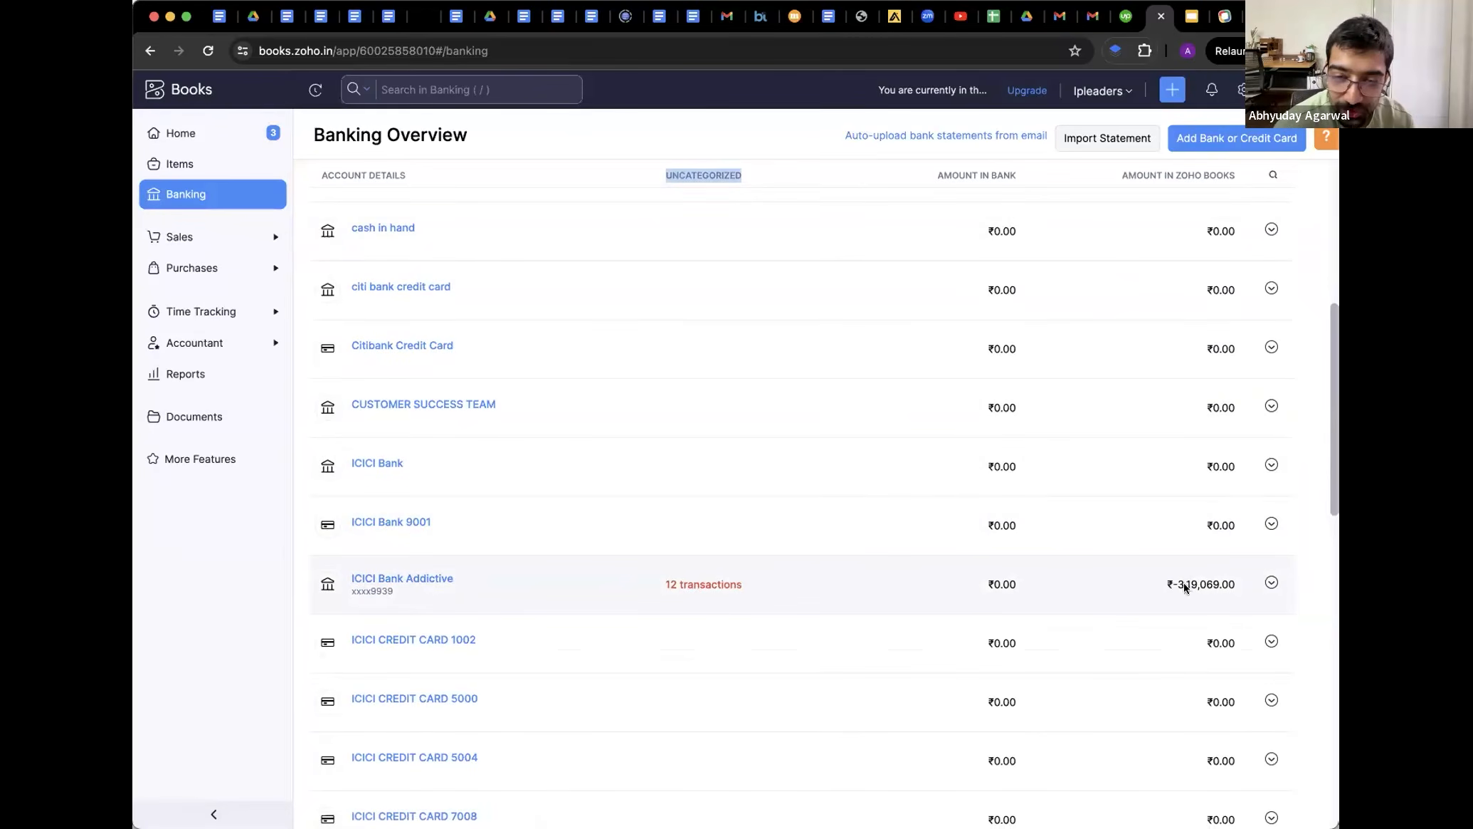
left_click(696, 585)
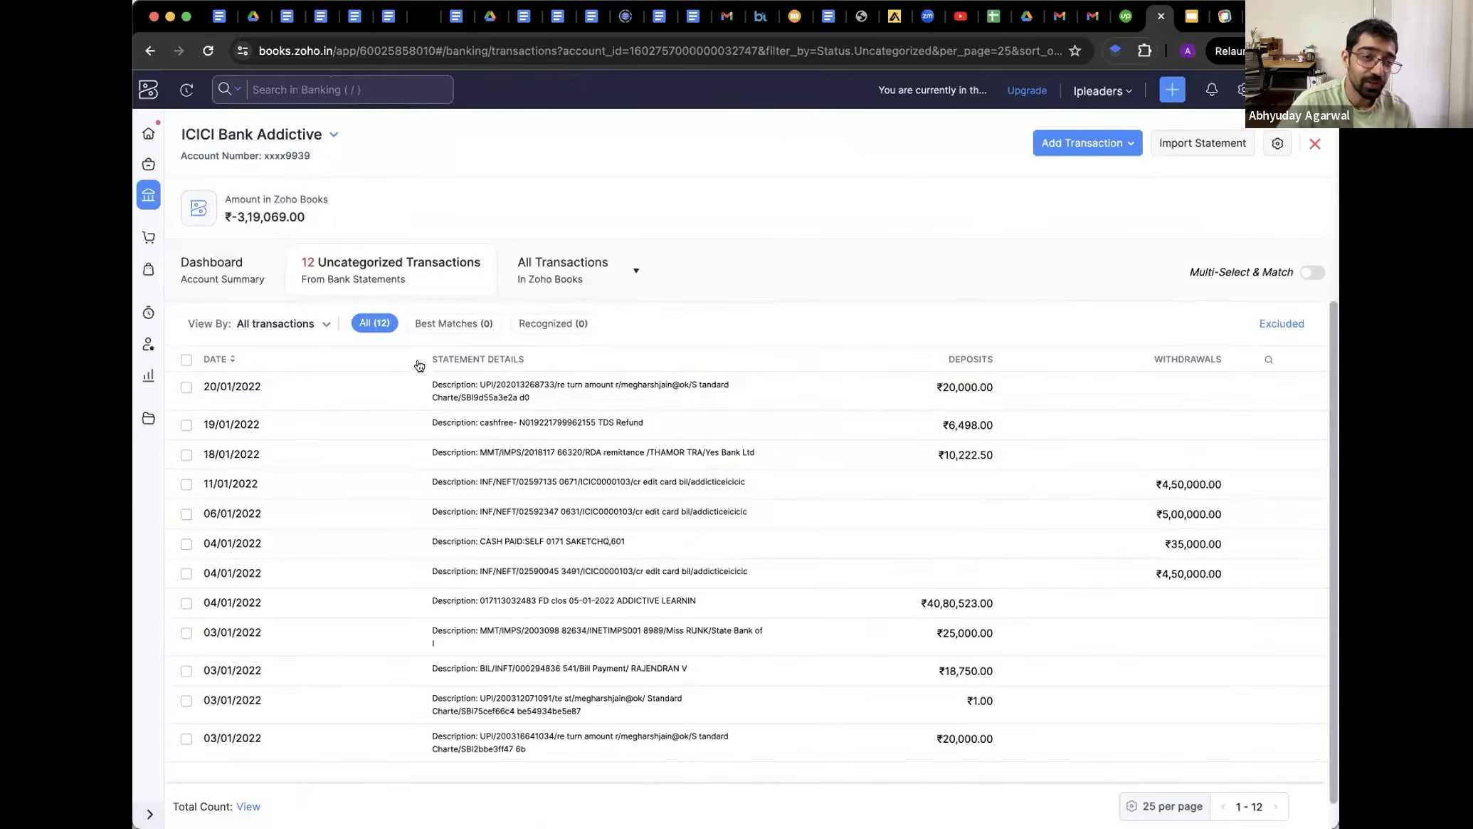
Open the 20/01/2022 ₹20,000 deposit, check matching transactions, then return to manual categorization
left_click(452, 399)
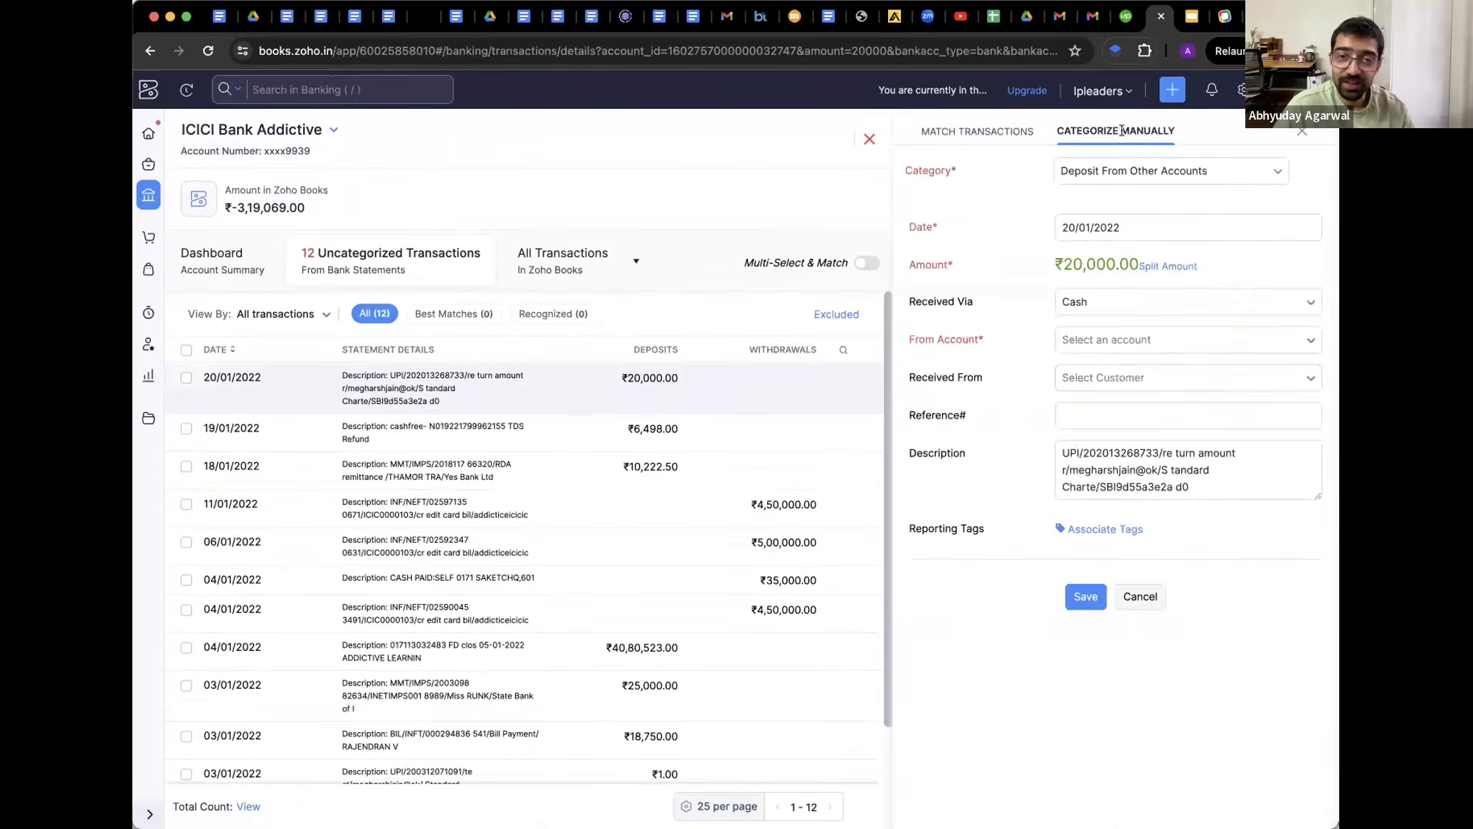
left_click(973, 133)
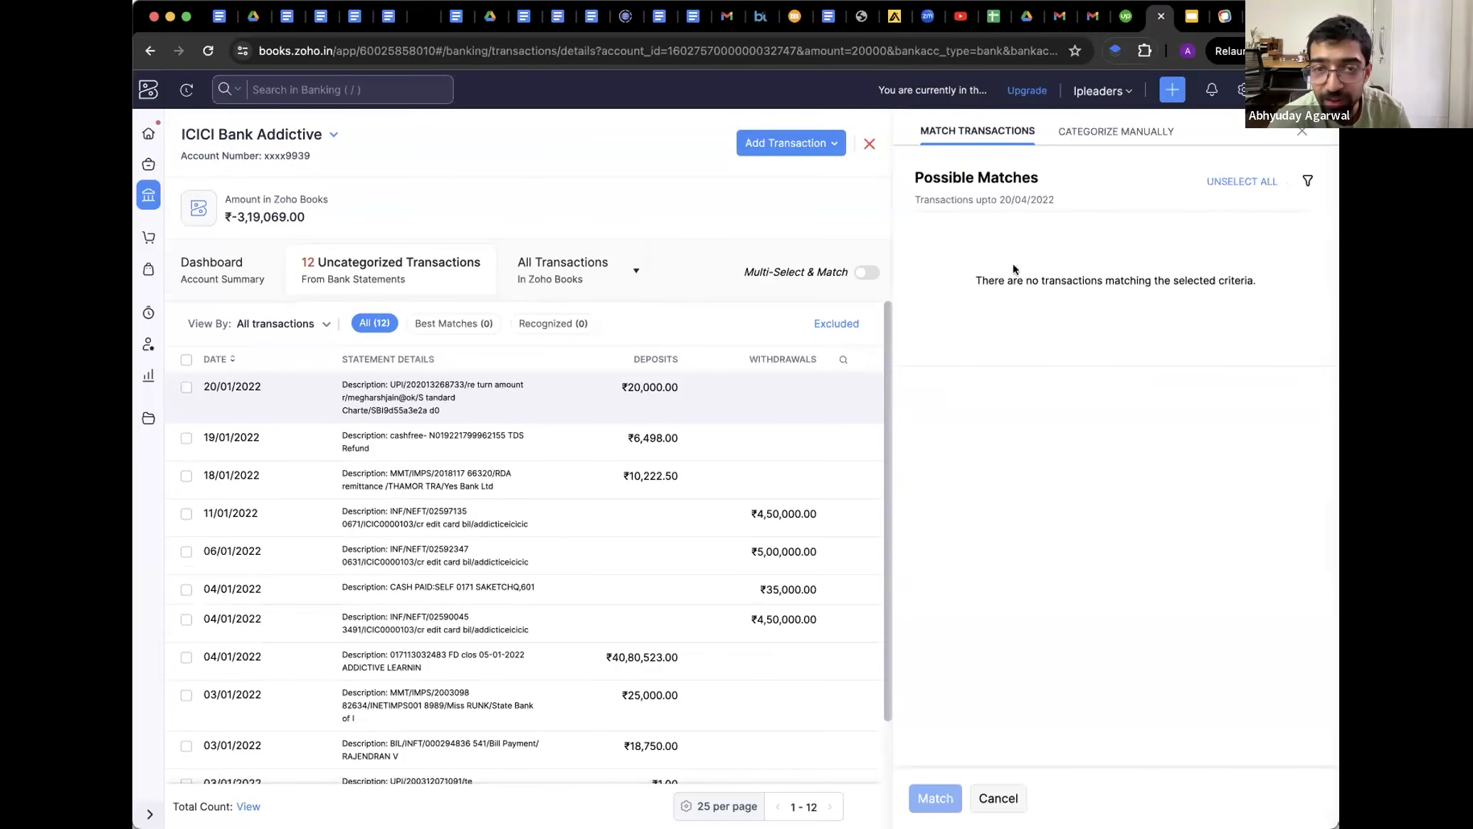
left_click(1083, 132)
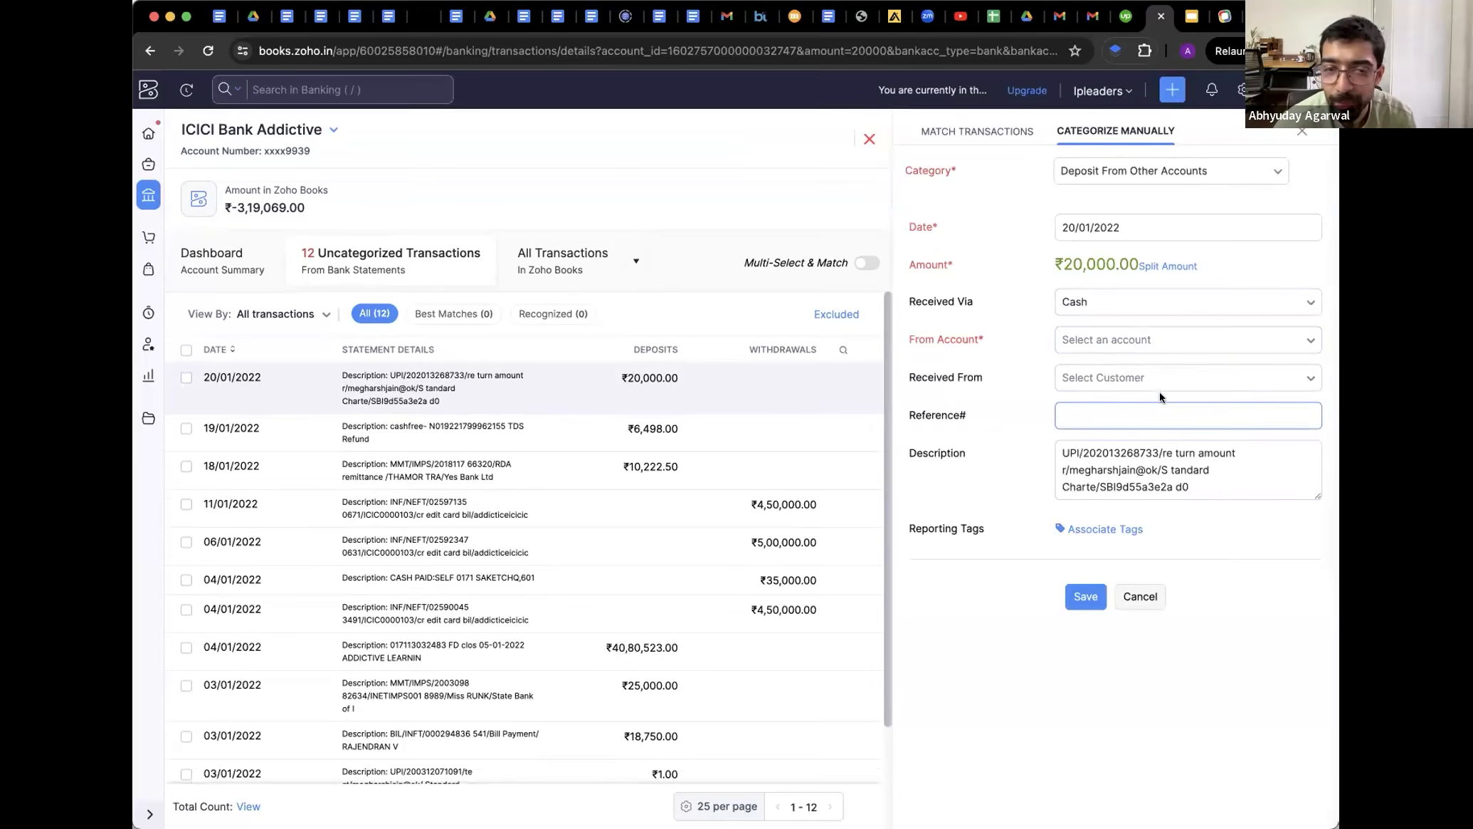
left_click(1076, 341)
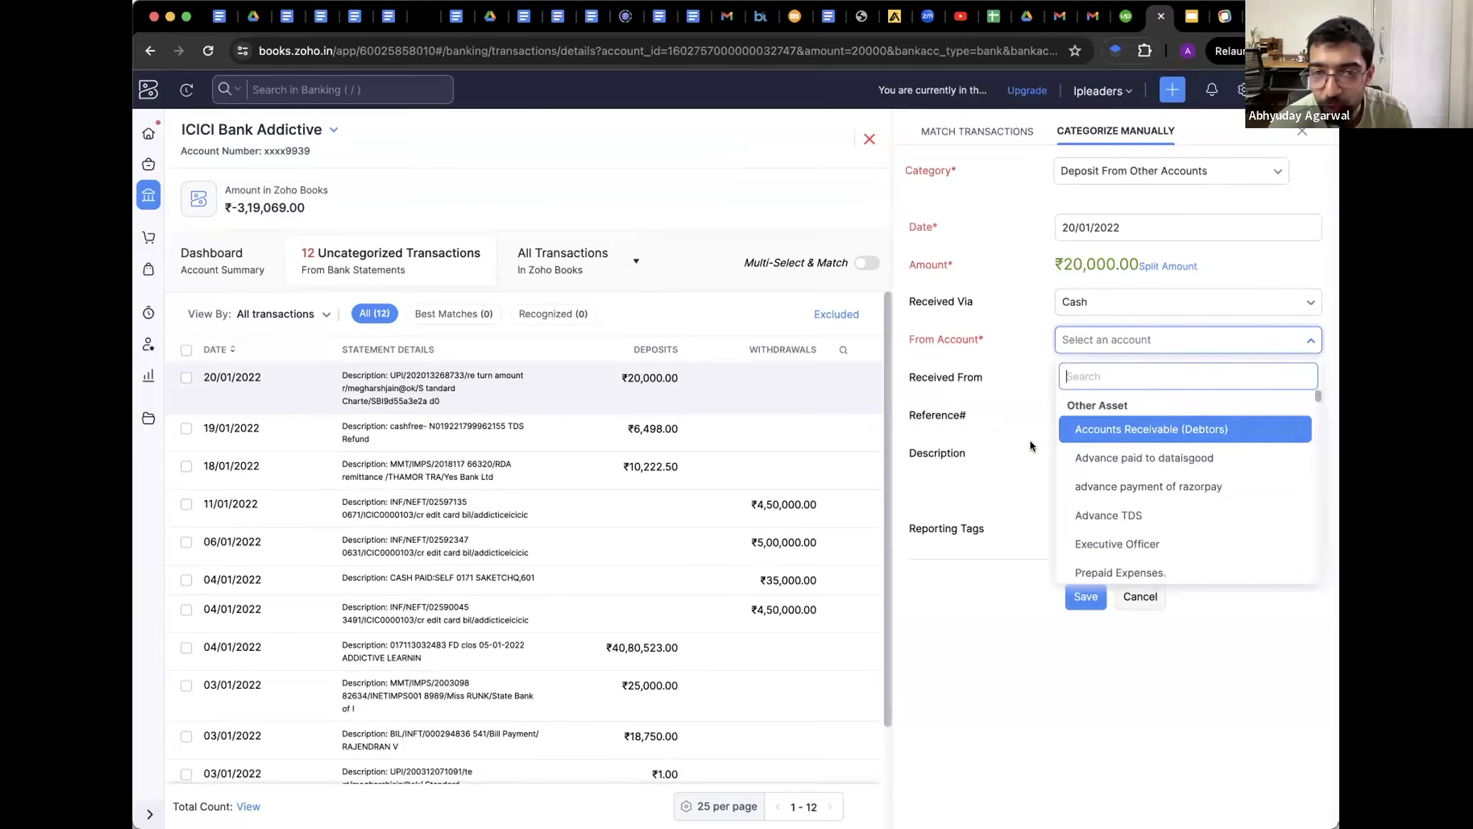
left_click(1030, 440)
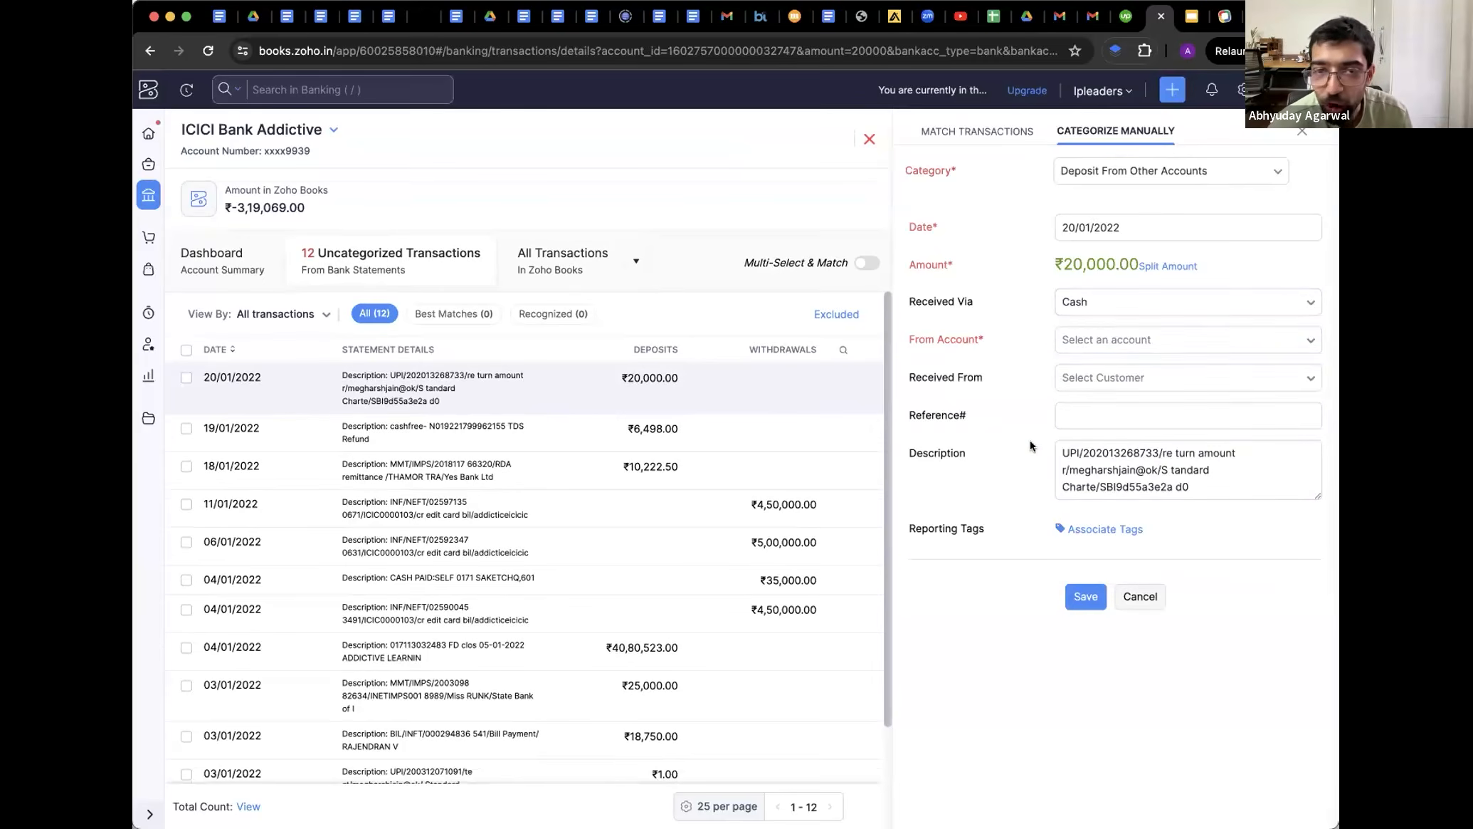
Set the deposit's category to Customer Payment, leave it unsaved, and return to Banking overview
left_click(1067, 183)
left_click(1084, 256)
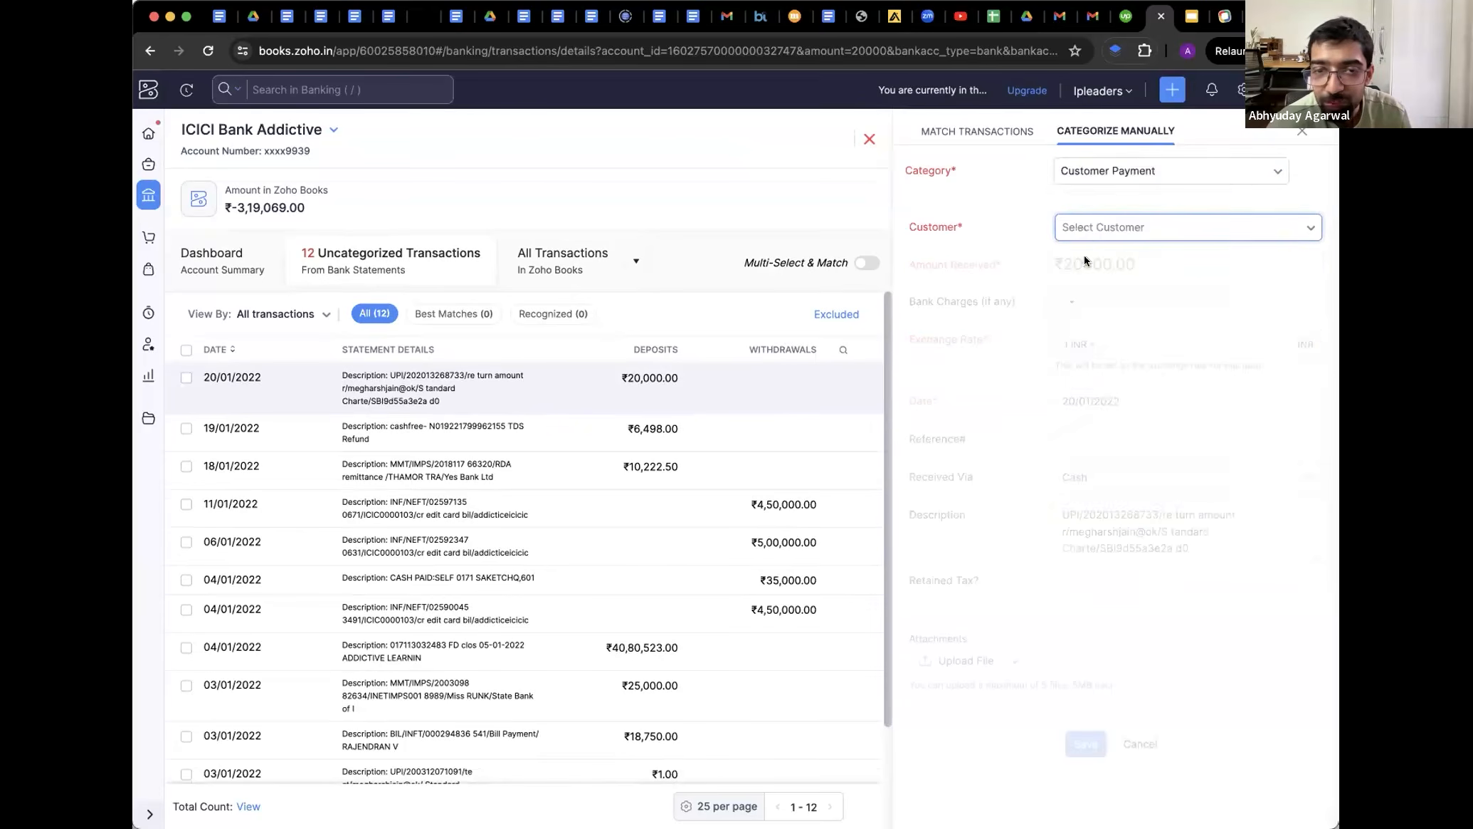
left_click(1082, 234)
left_click(1087, 177)
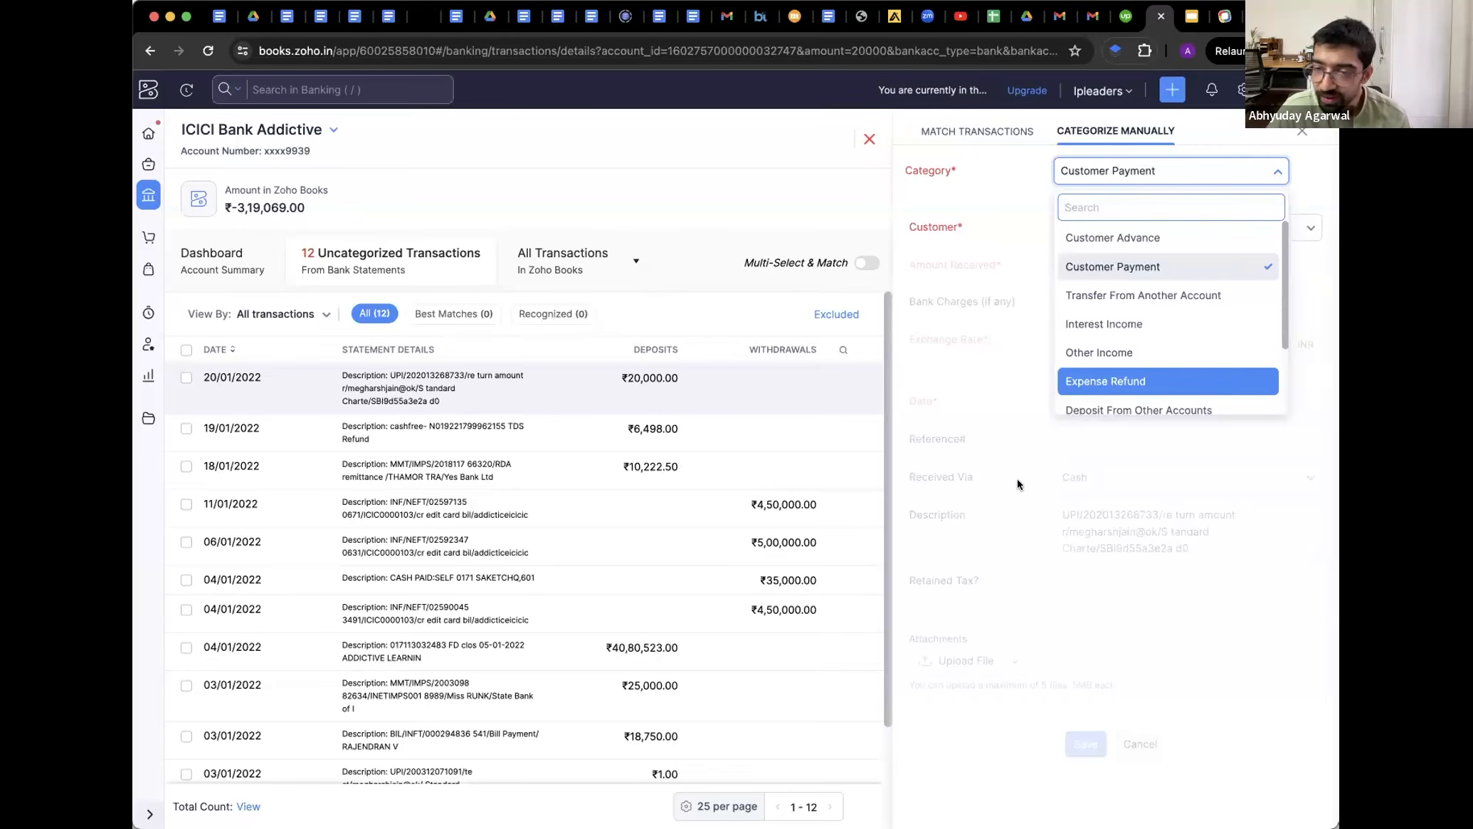
left_click(427, 280)
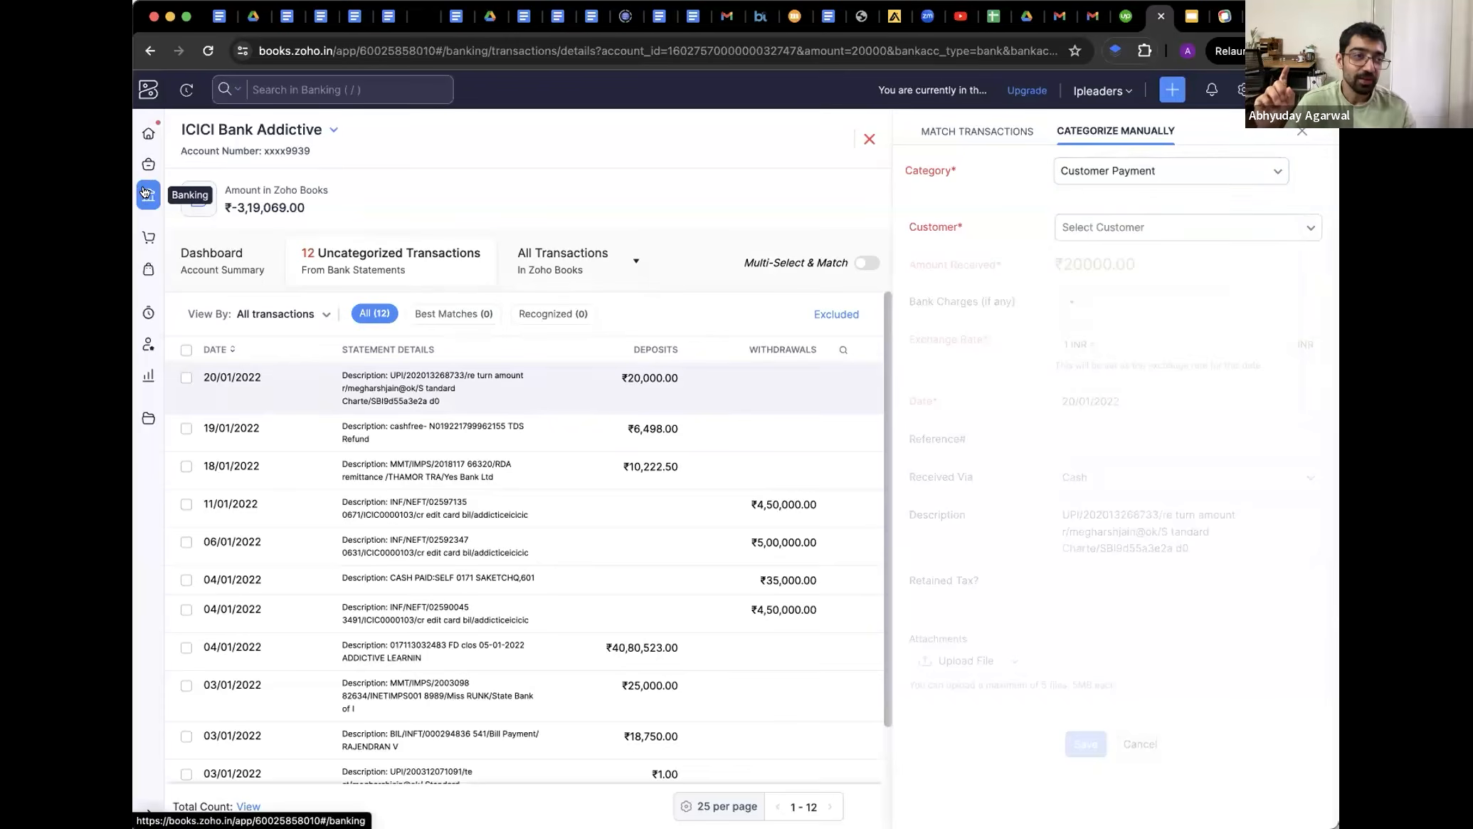
left_click(149, 194)
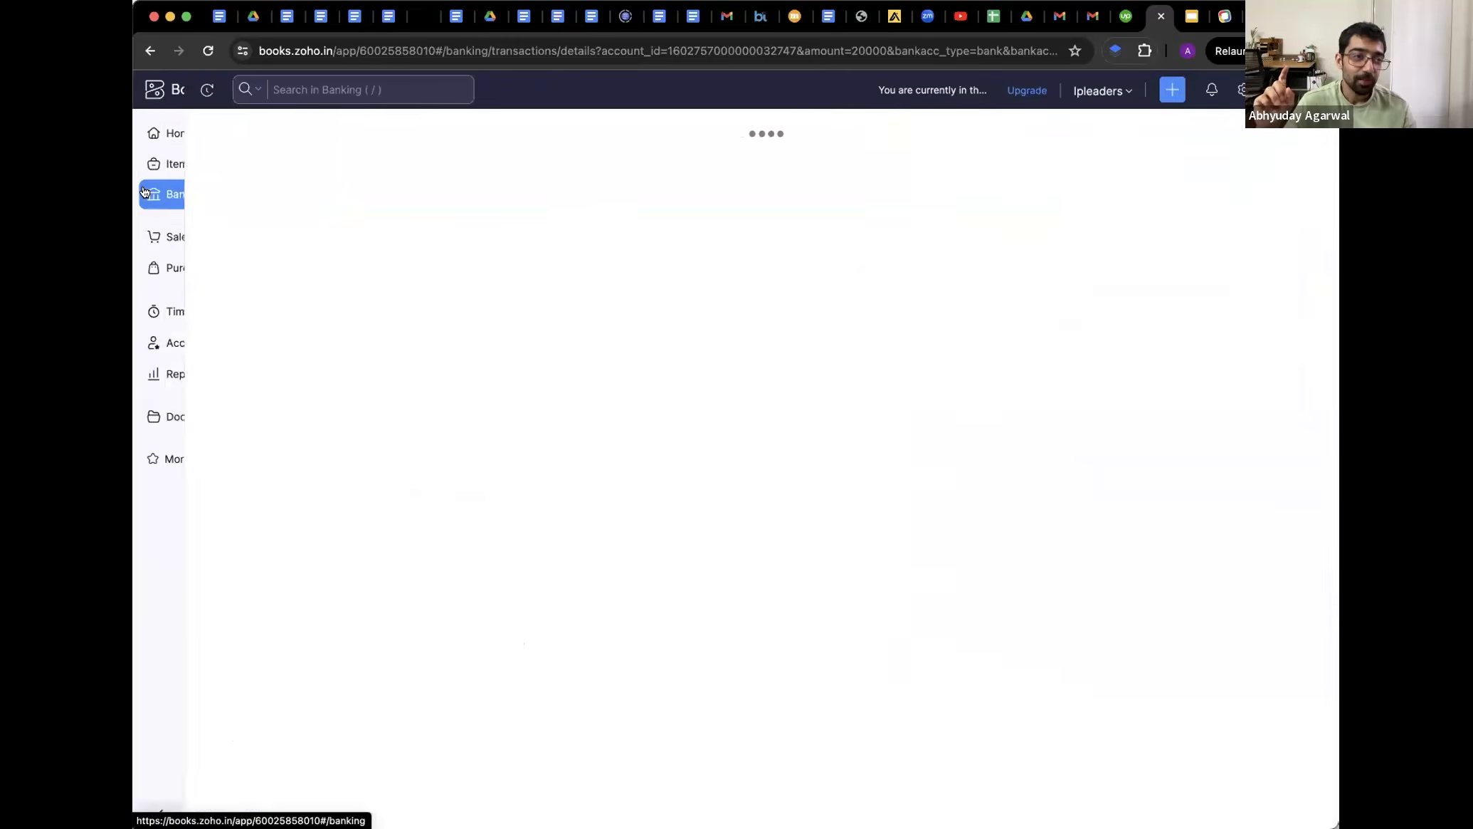
Open the Profit and Loss report for 01/04/2023 to 31/03/2024 and zoom the page to 110%
left_click(169, 386)
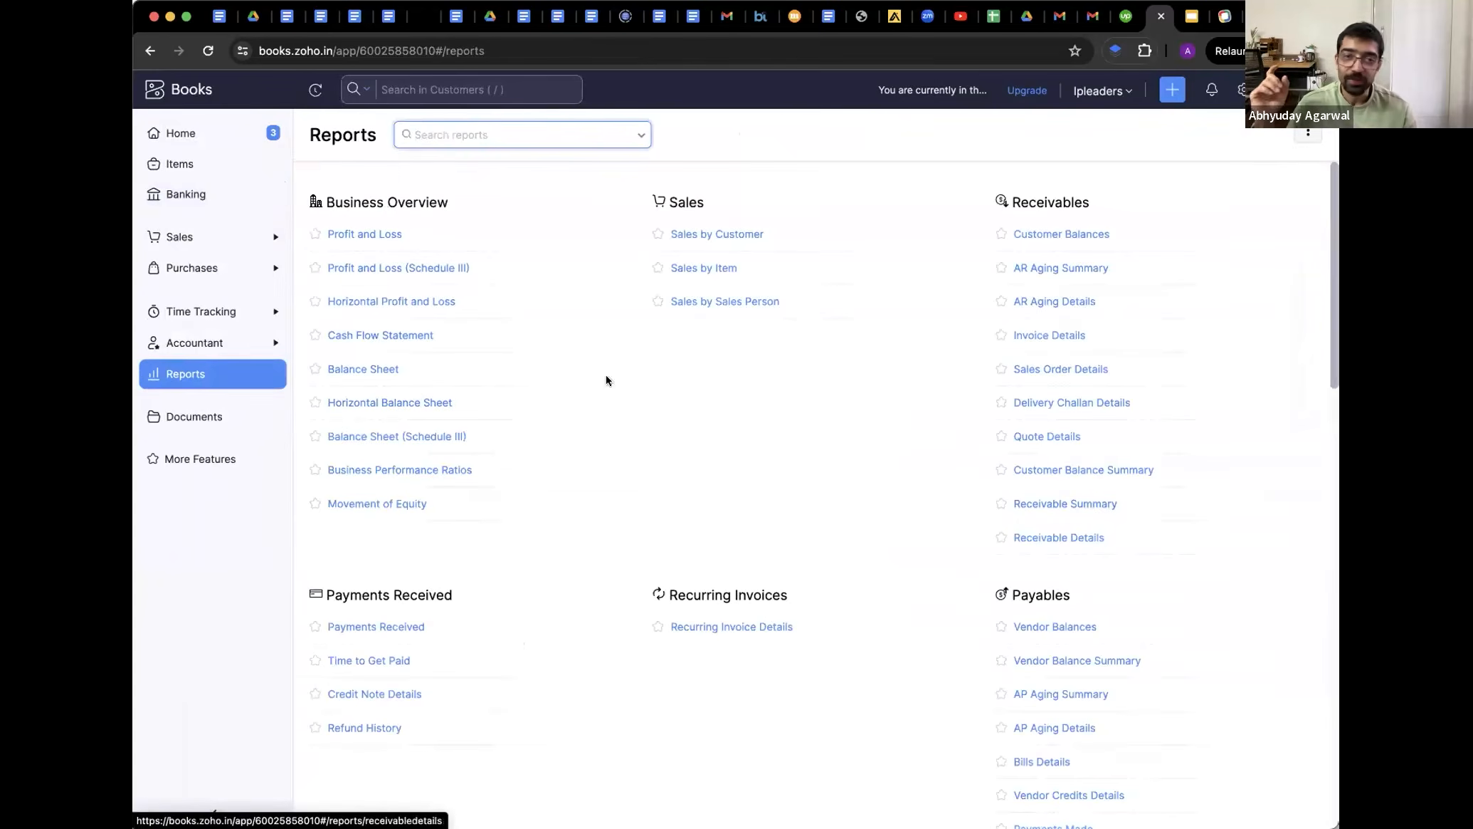
left_click(340, 234)
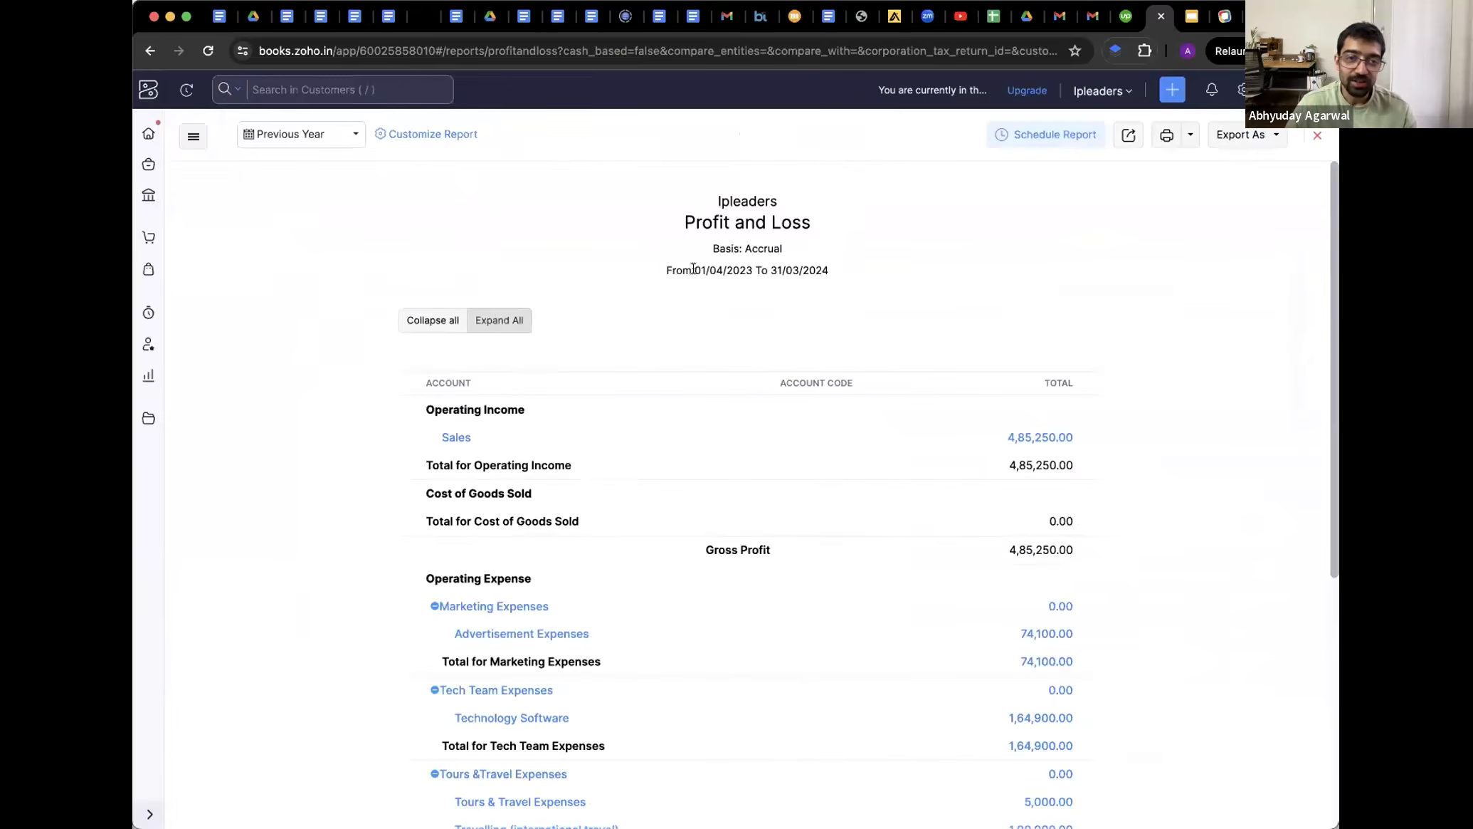
left_click_drag(693, 268, 821, 283)
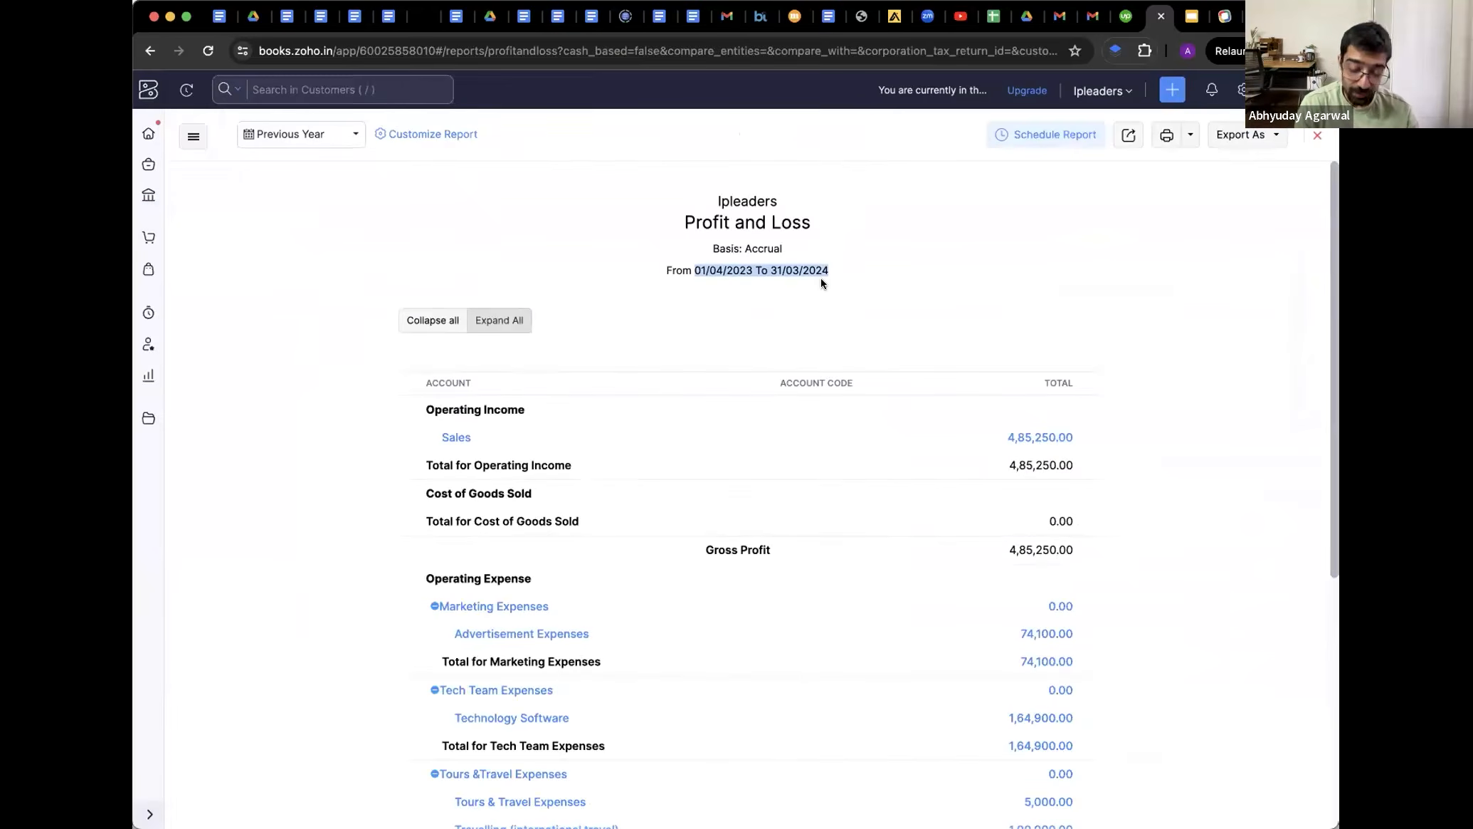
key("super+equal")
key("super+equal")
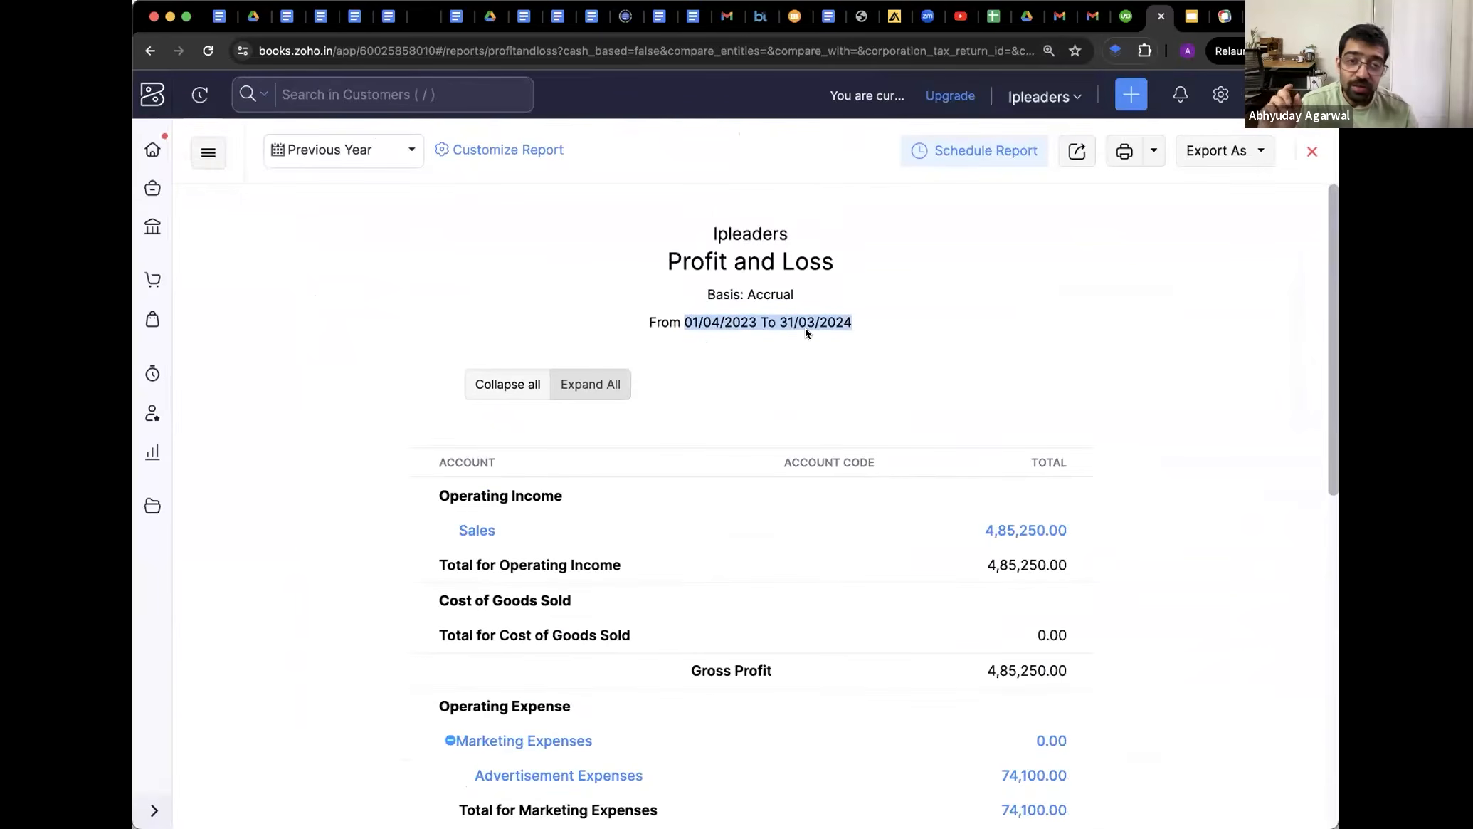
left_click(748, 328)
Look over the report's date range presets and customization options, keeping Previous Year
left_click(366, 157)
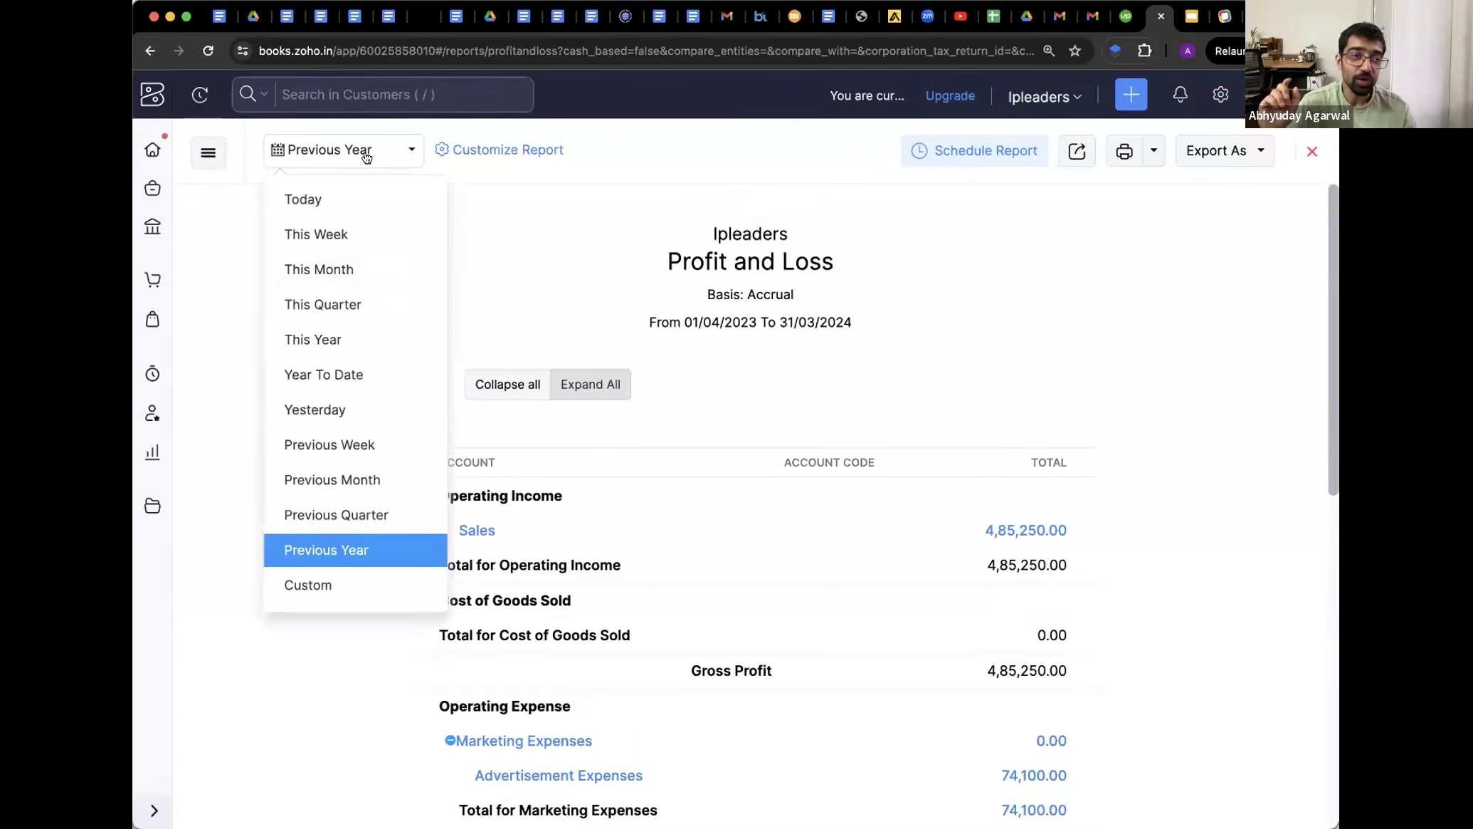
left_click(491, 140)
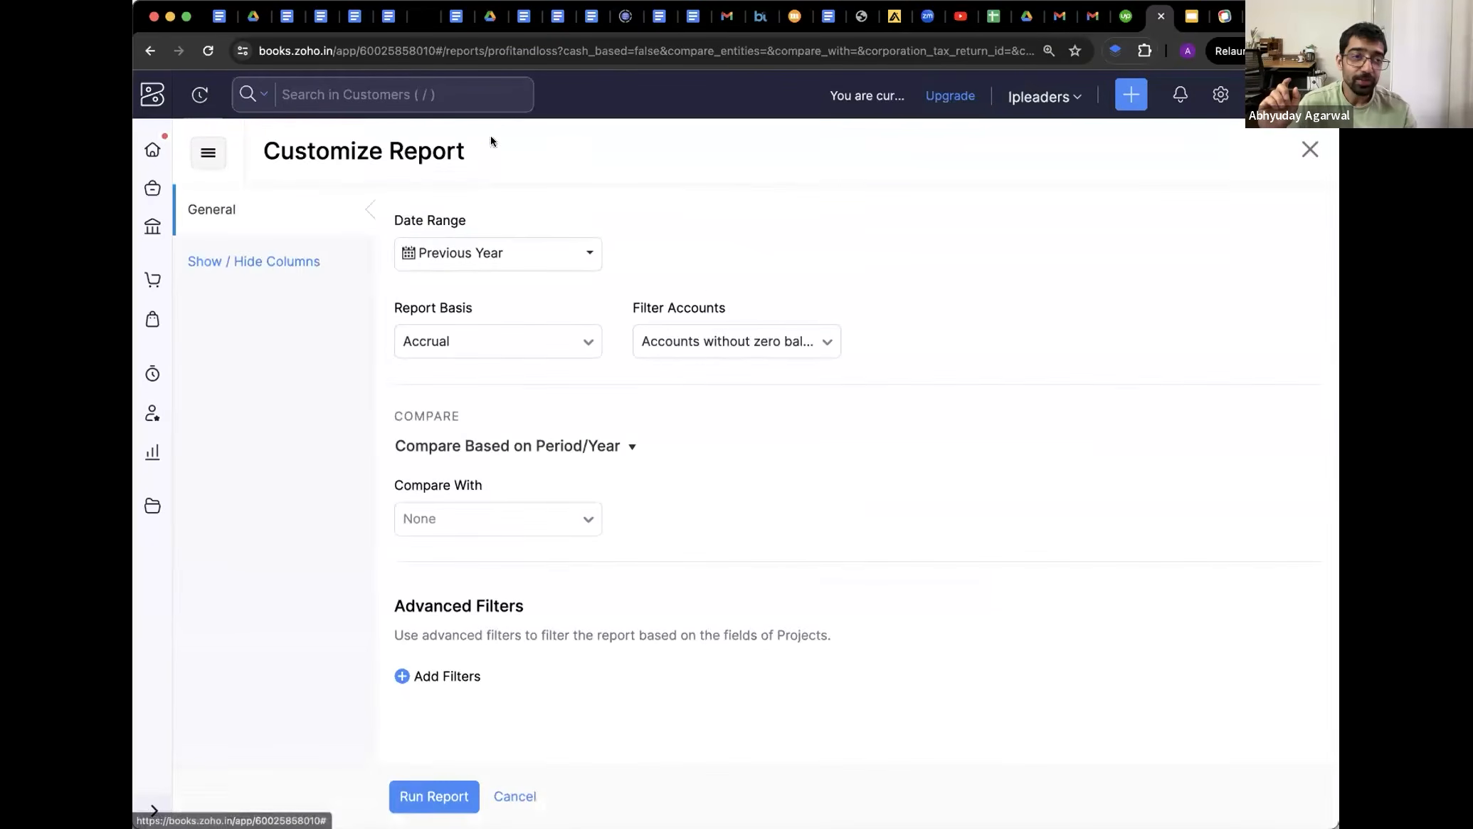
left_click(459, 257)
left_click(363, 207)
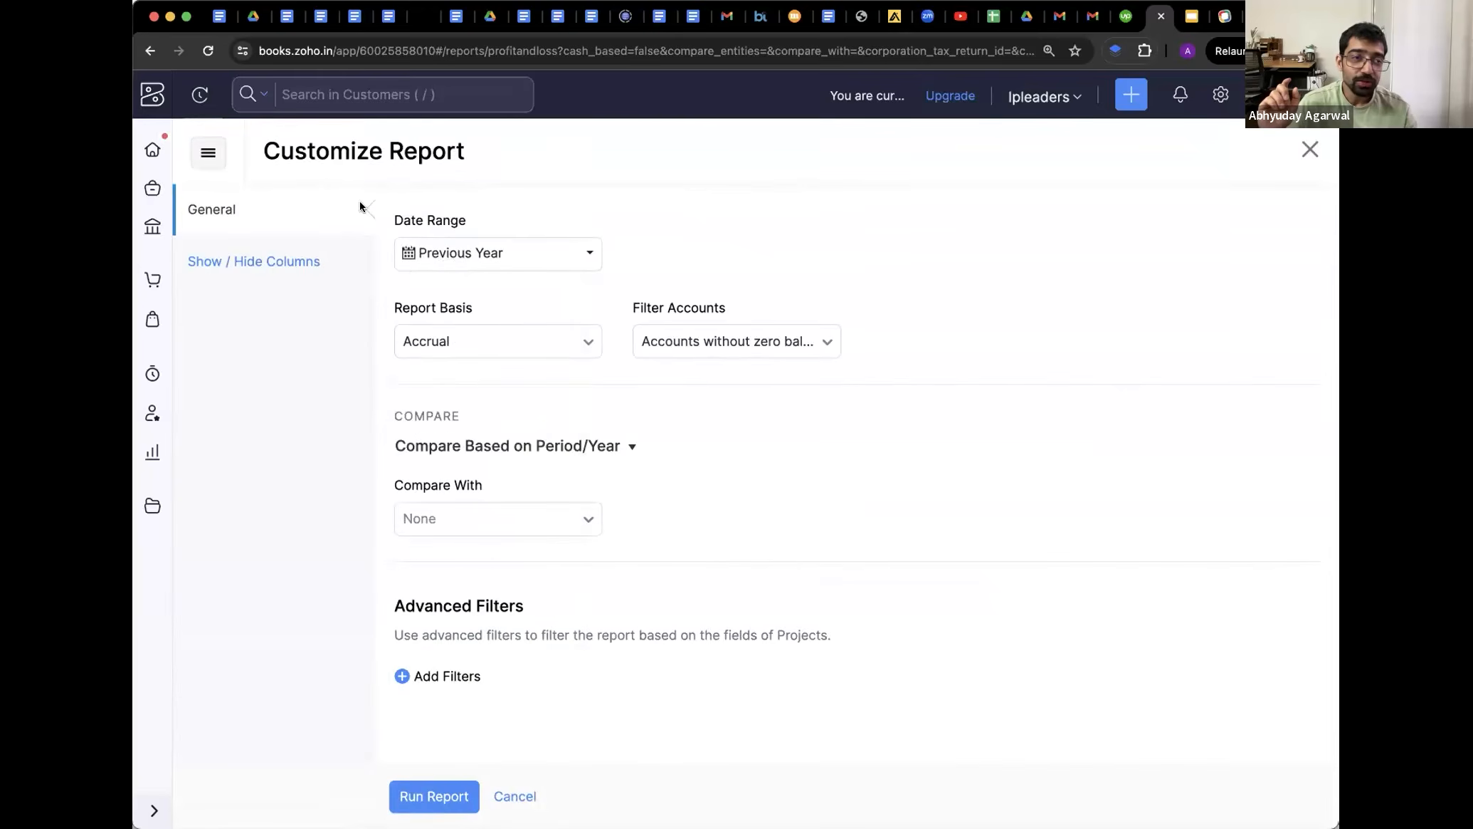
Reopen the Profit and Loss report from the reports list and show its date range presets
left_click(150, 50)
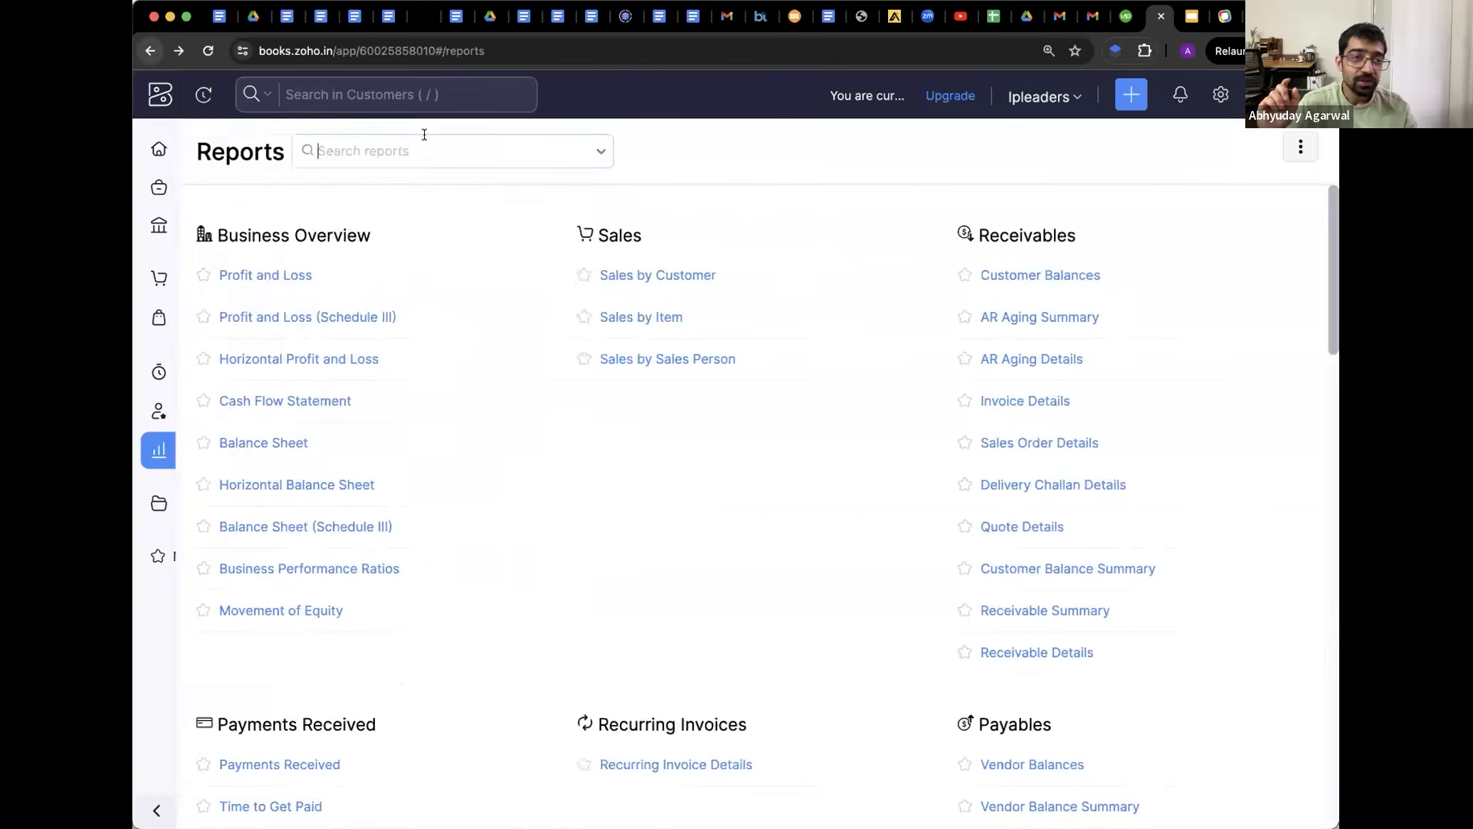
left_click(411, 269)
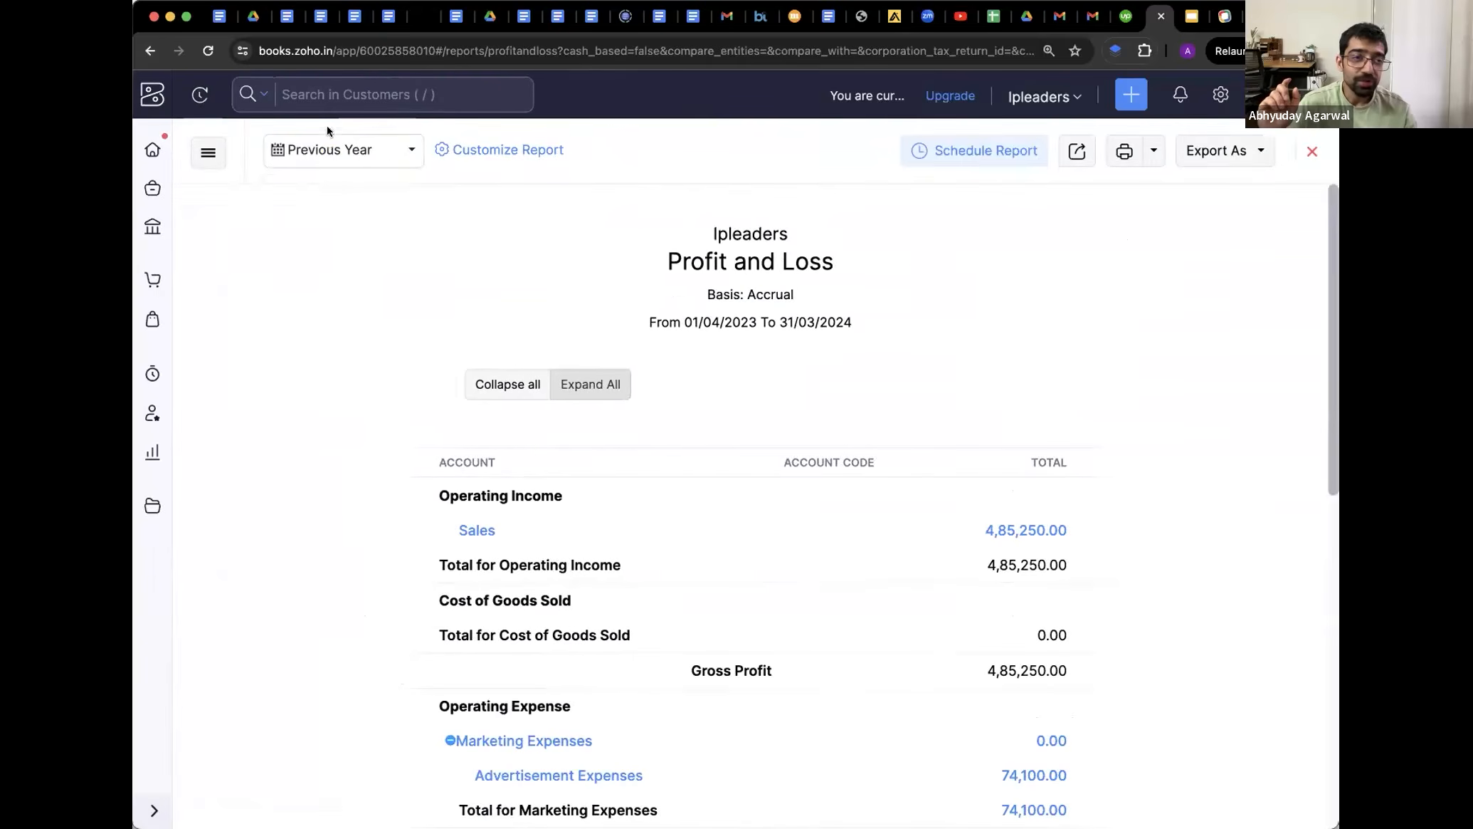
left_click(327, 150)
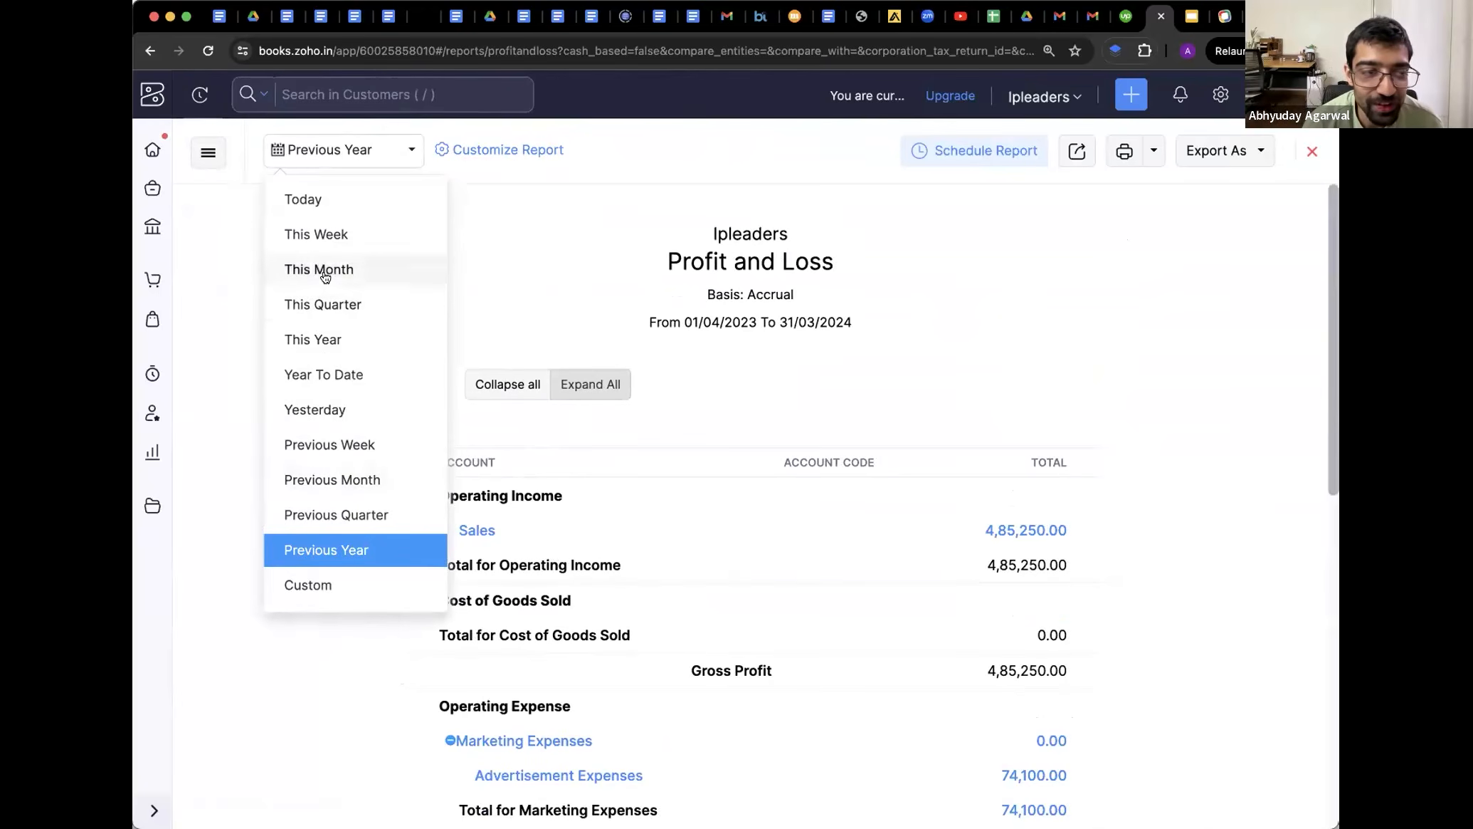
left_click(312, 222)
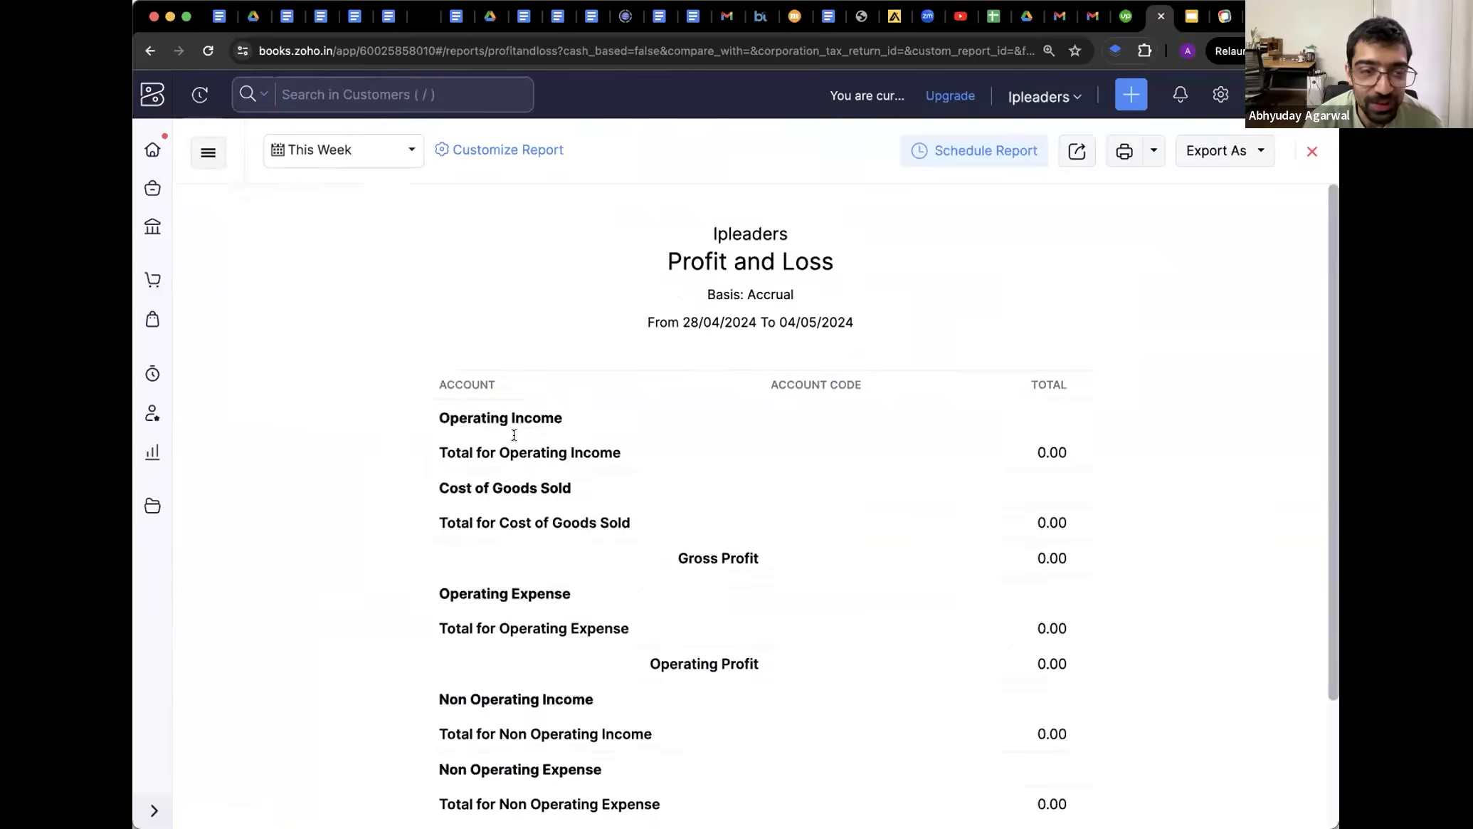
scroll(634, 557, "down", 5)
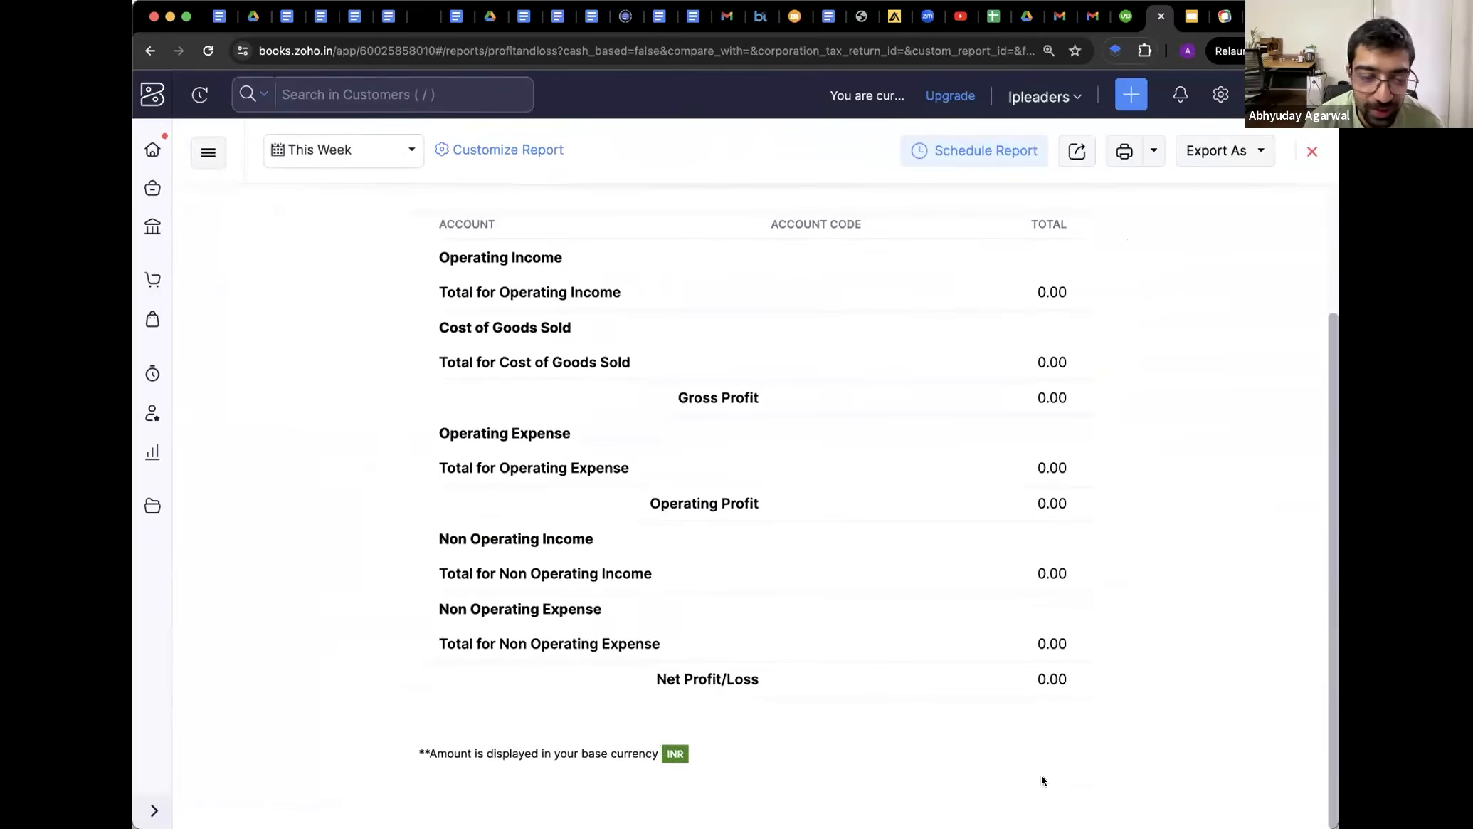
scroll(923, 606, "up", 3)
left_click(951, 151)
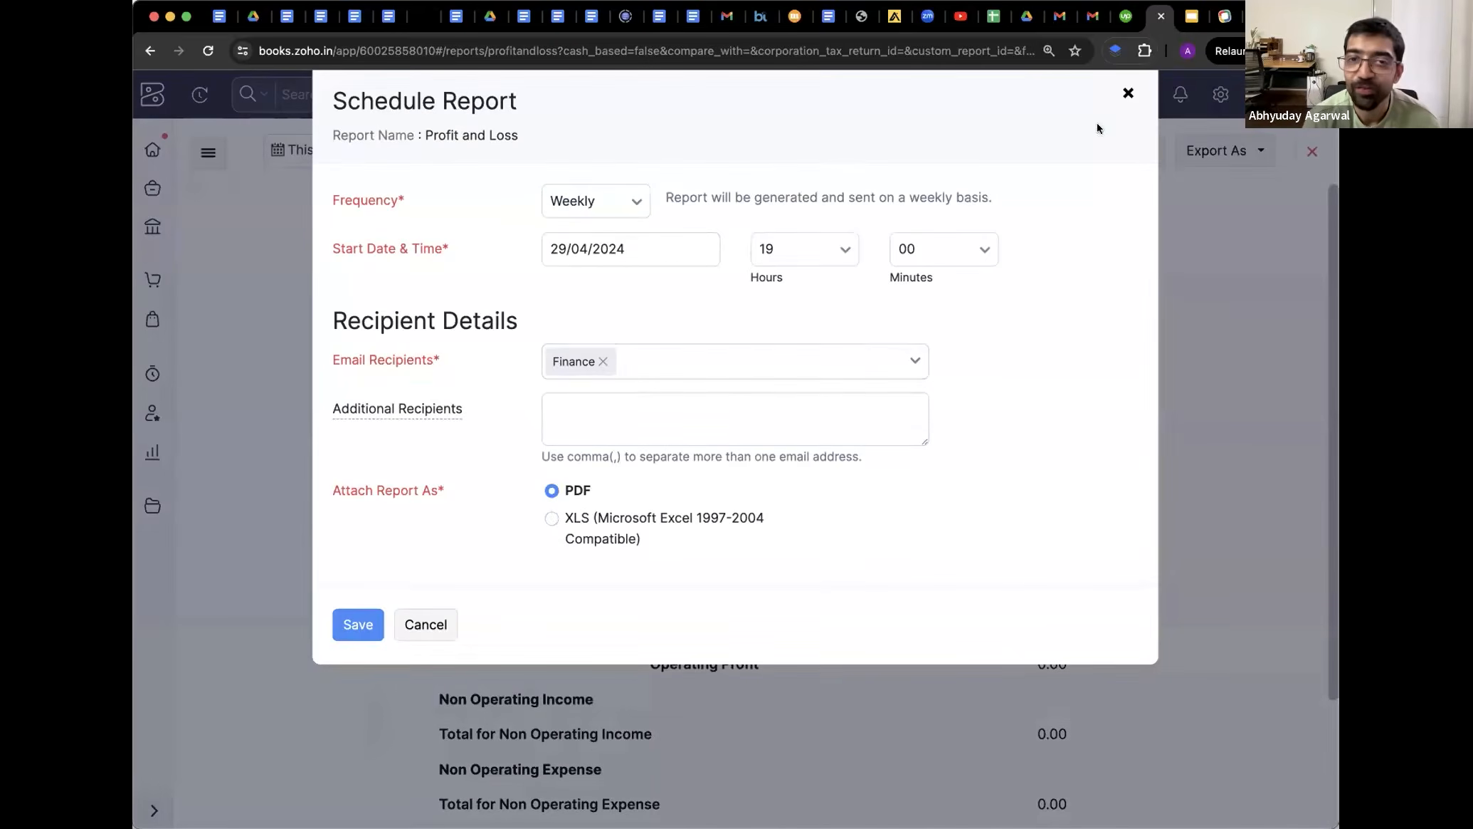
left_click(1126, 97)
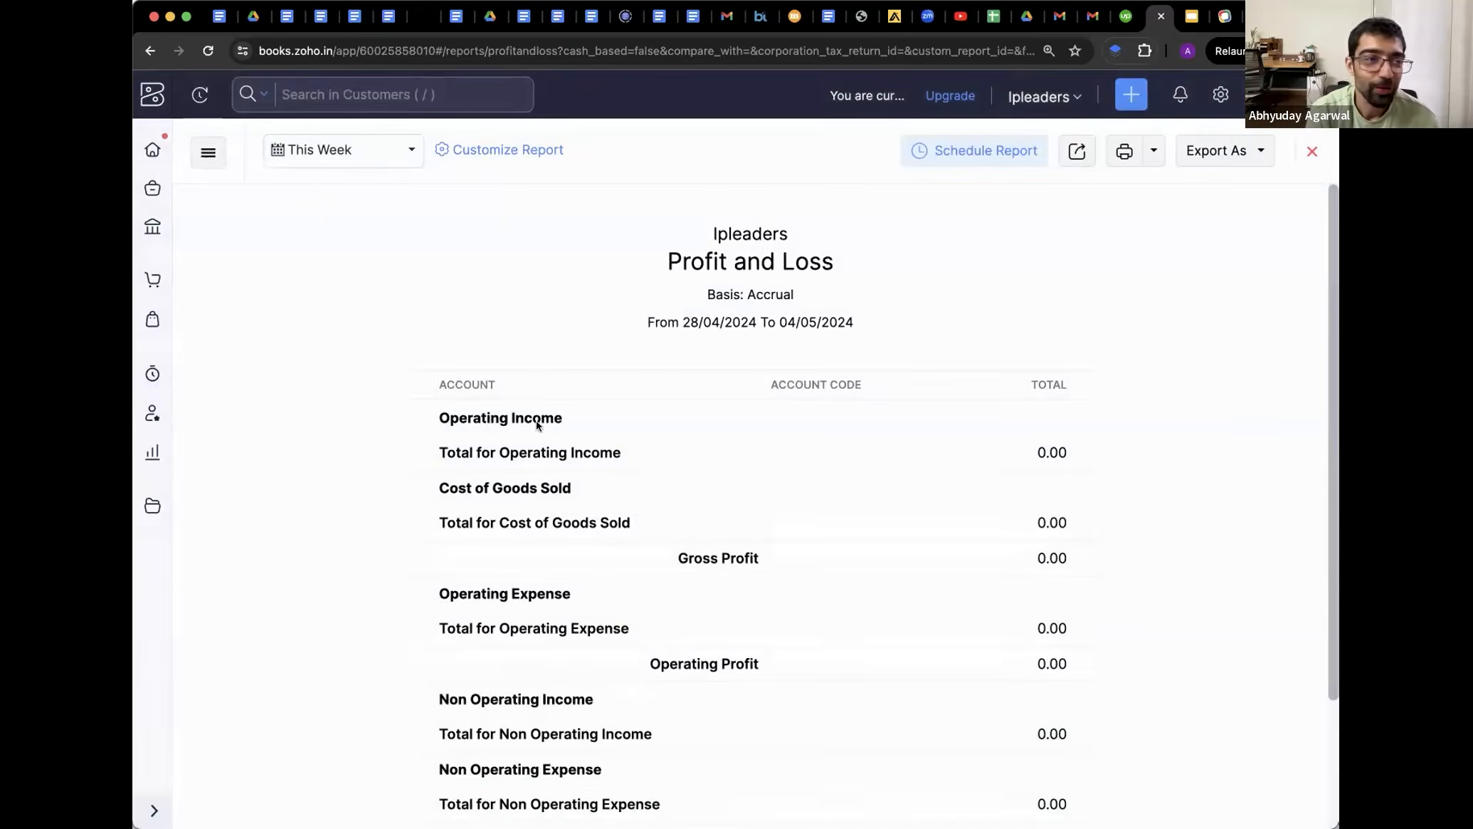
scroll(582, 488, "down", 3)
scroll(530, 412, "up", 3)
Switch the Profit and Loss report's date range back to Previous Year
left_click(341, 150)
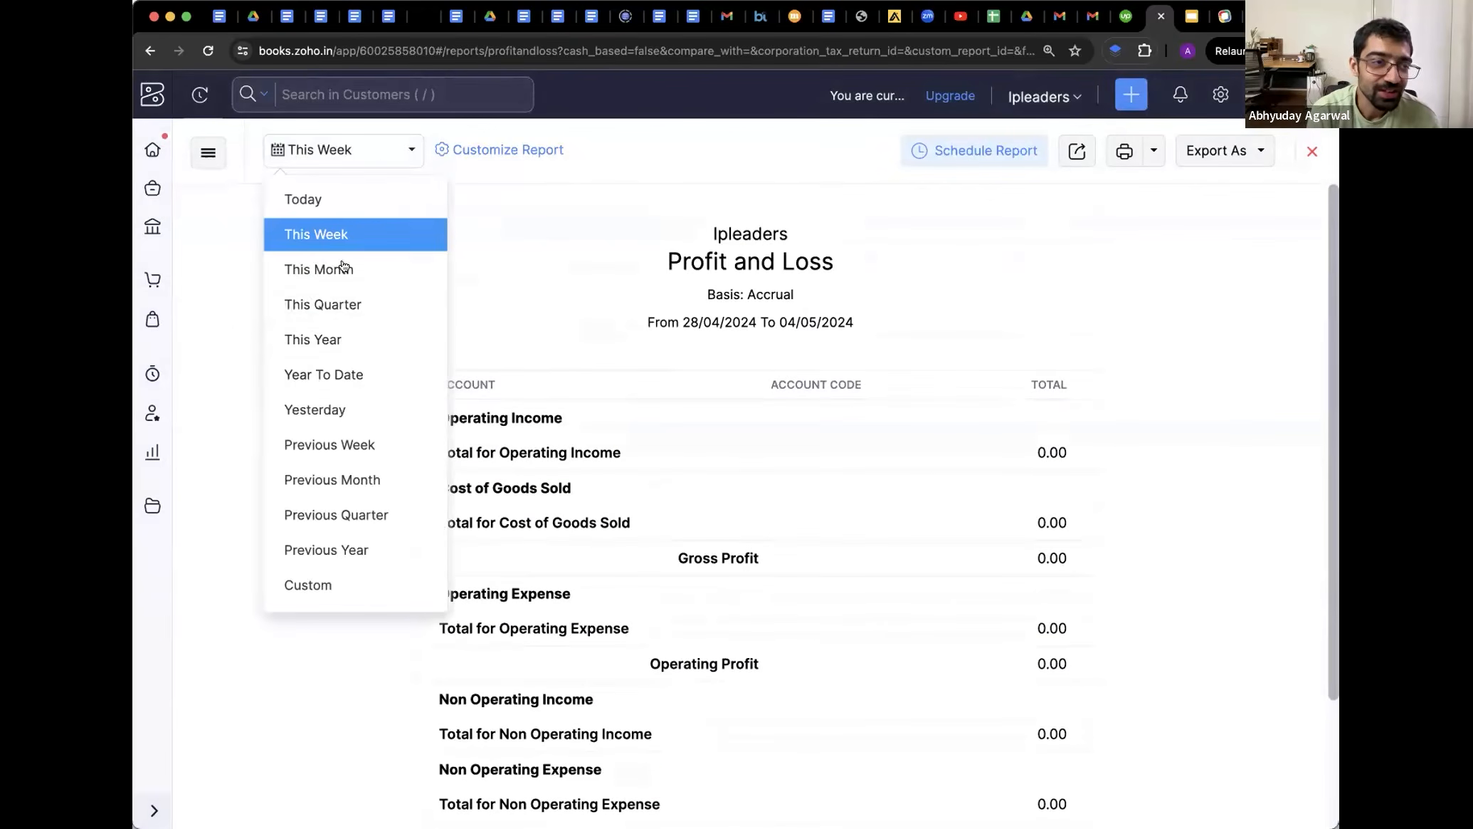
left_click_drag(323, 375, 324, 304)
left_click(313, 549)
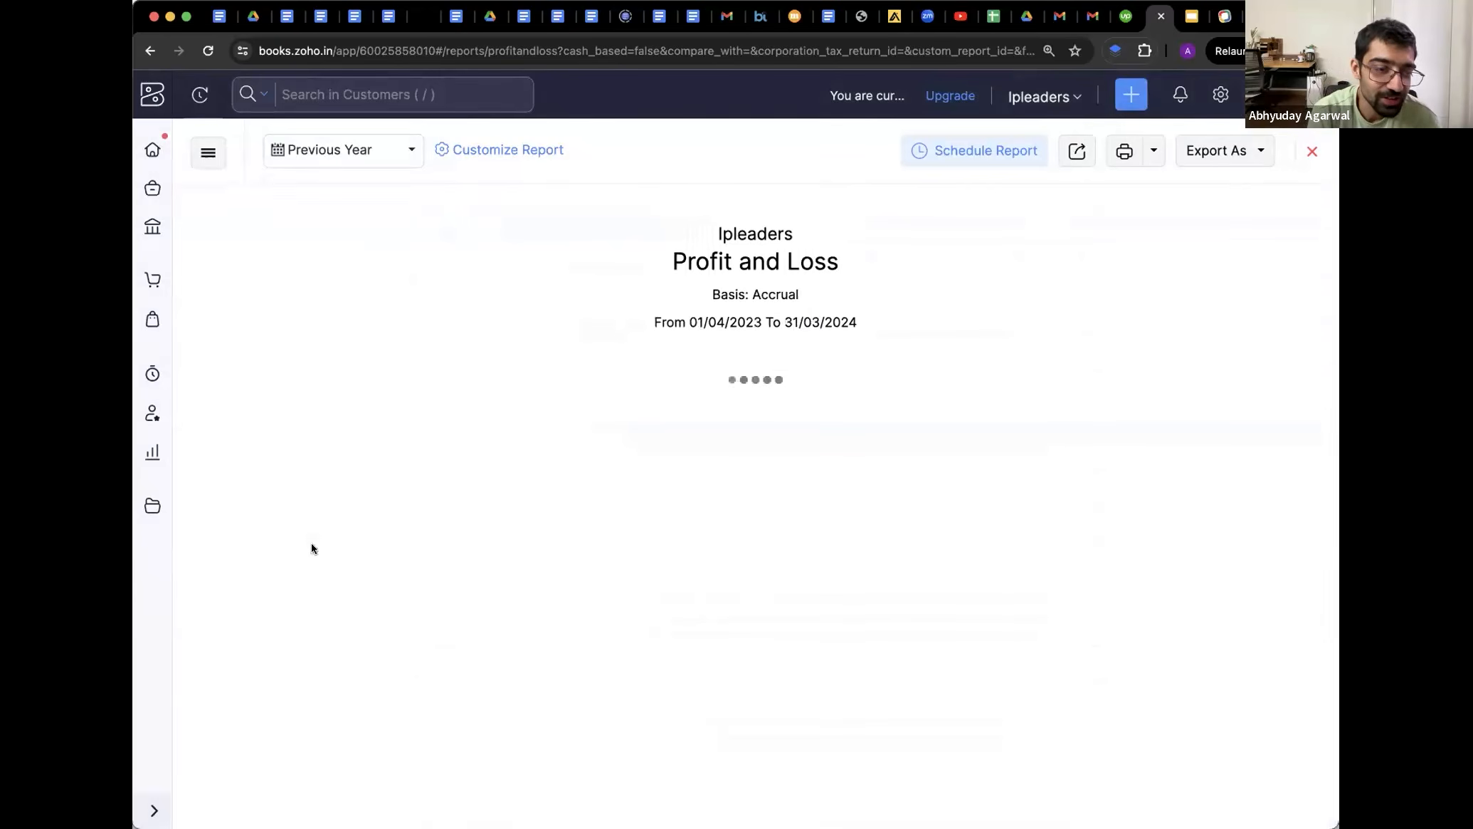
Drill into the Technology Software transactions, review them, and return to the report
scroll(530, 588, "down", 5)
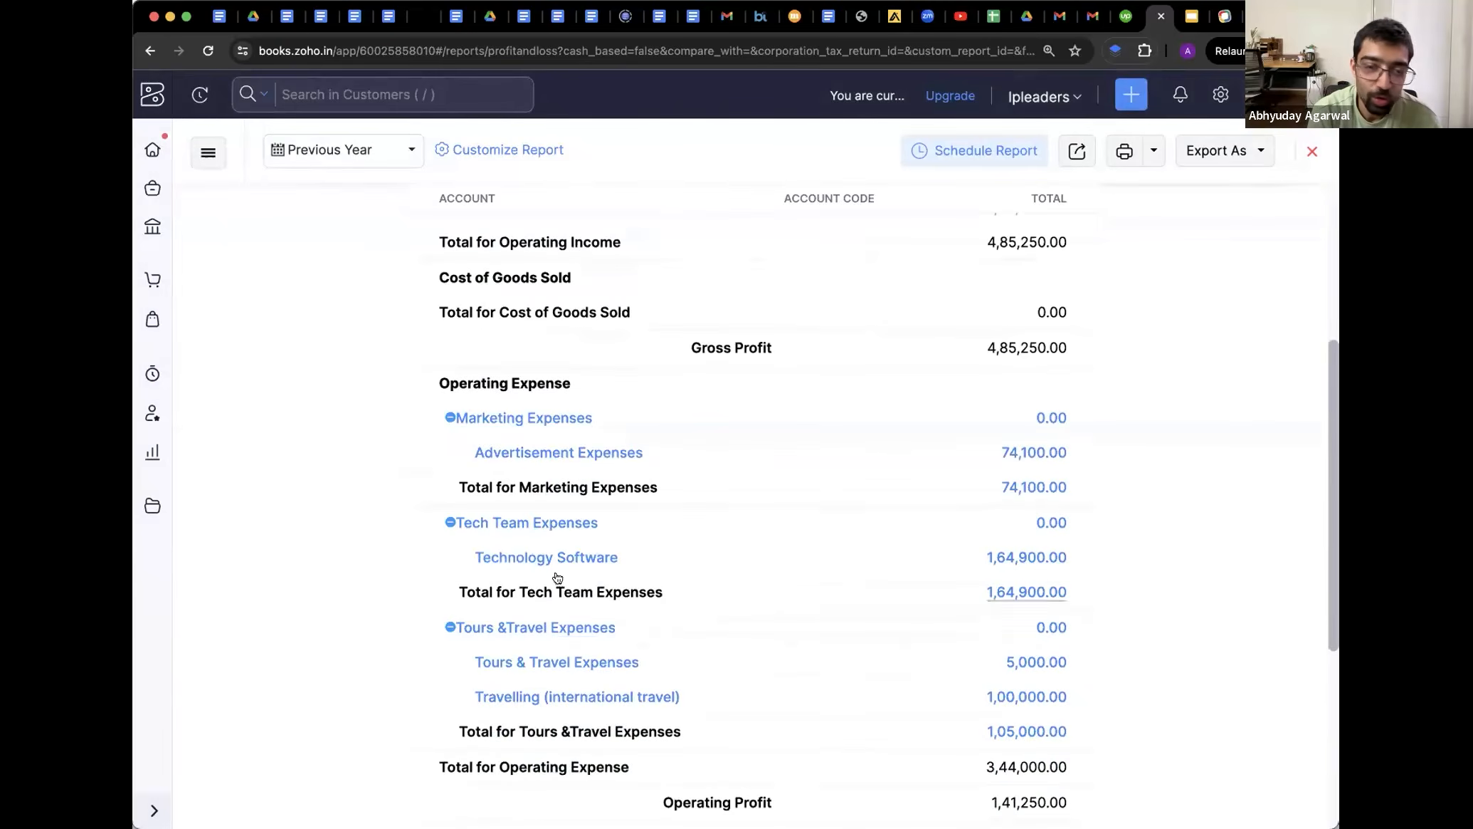
left_click(535, 557)
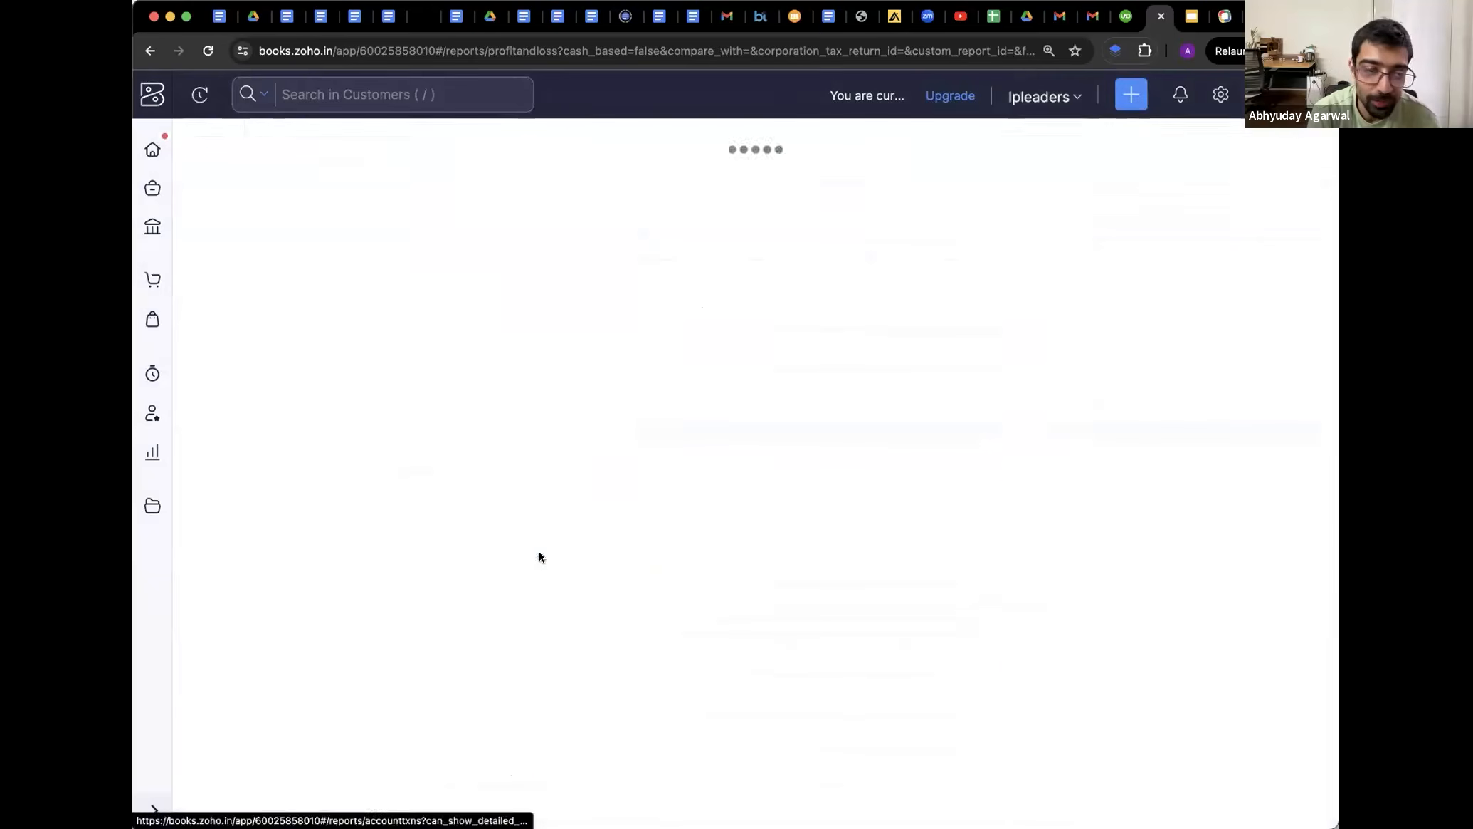
left_click_drag(251, 437, 1232, 624)
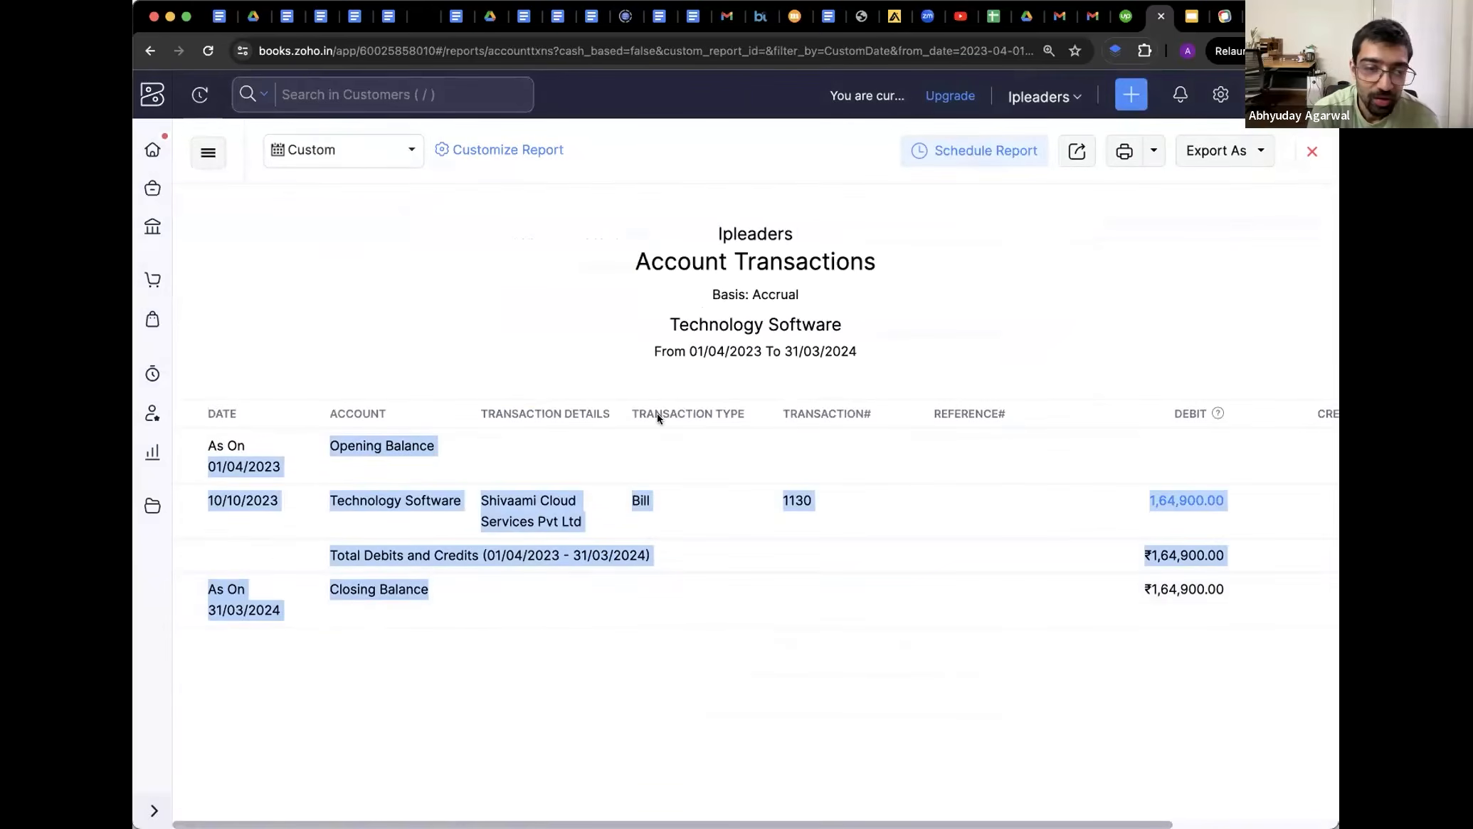
left_click(151, 51)
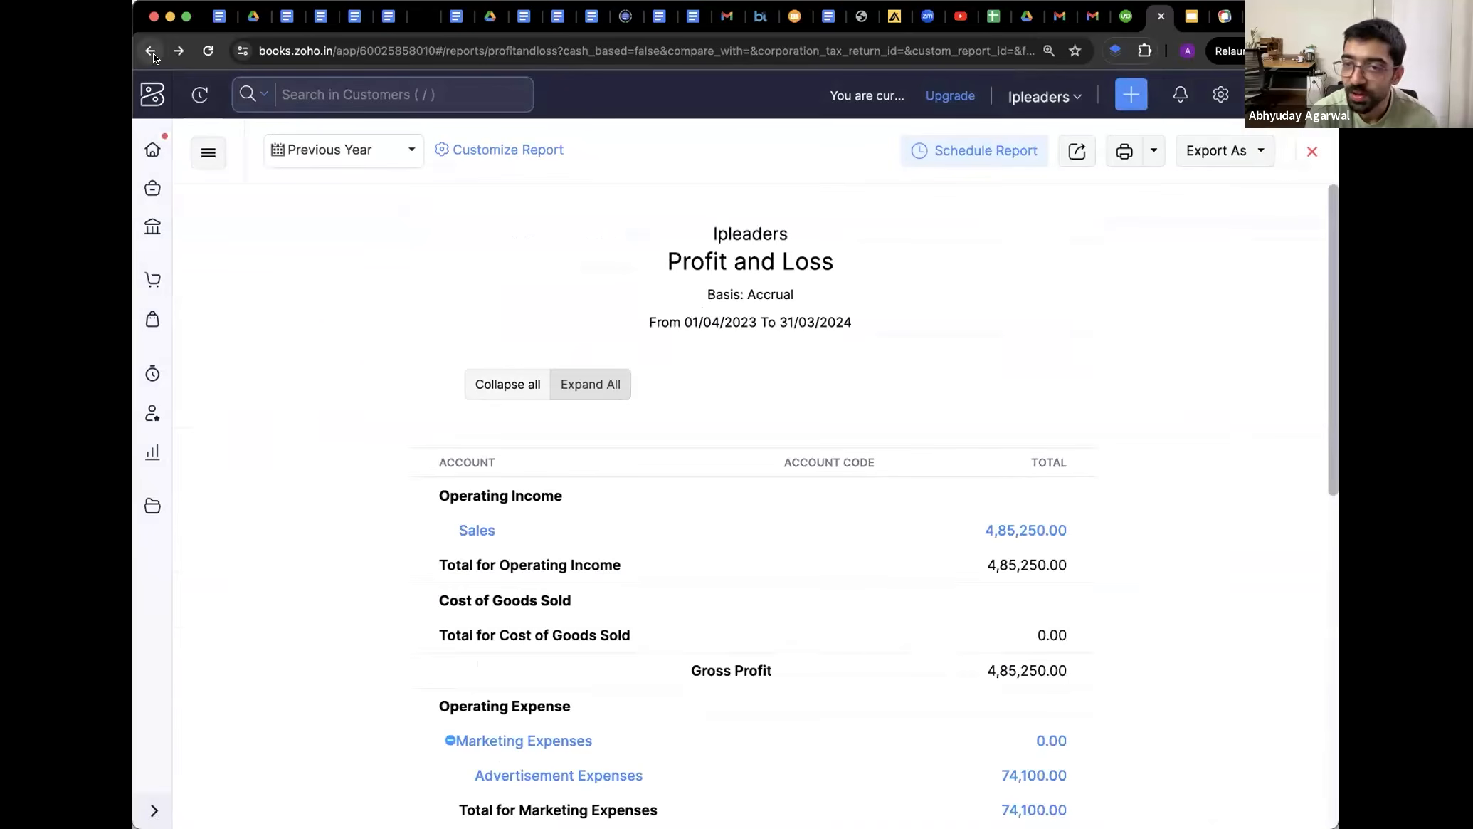